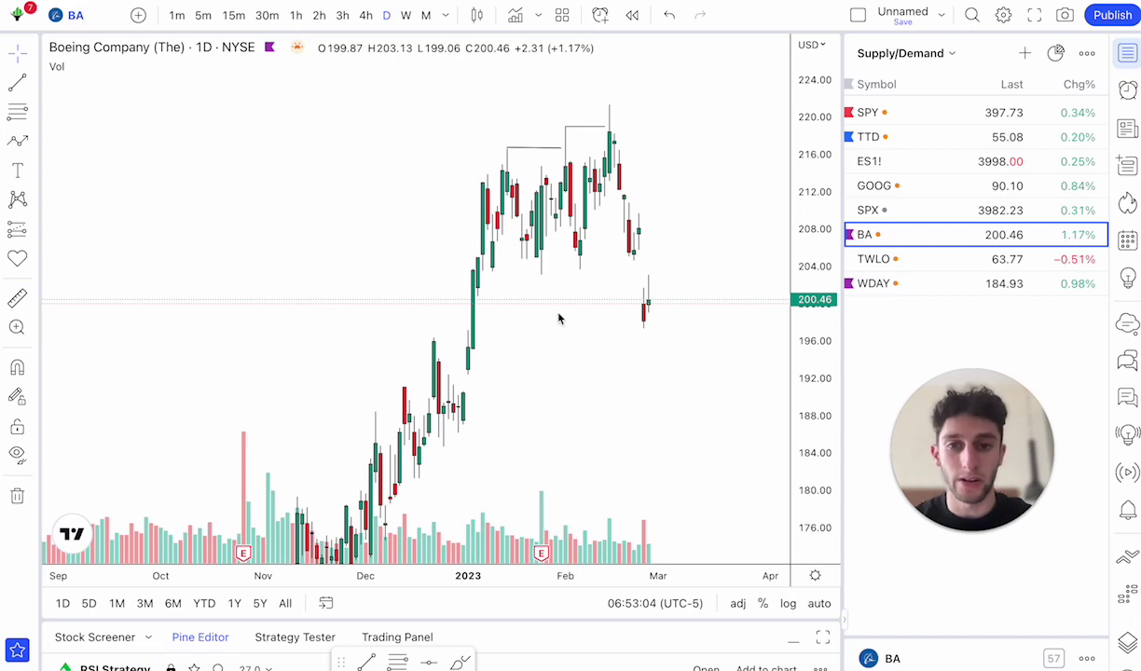
Switch the BA chart to the 2-hour and then the 1-hour timeframe to view the January–February price range.
{"action": "left_click_drag", "start_coordinate": [550, 305], "coordinate": [574, 376]}
{"action": "left_click", "coordinate": [318, 15]}
{"action": "left_click_drag", "start_coordinate": [446, 178], "coordinate": [572, 219]}
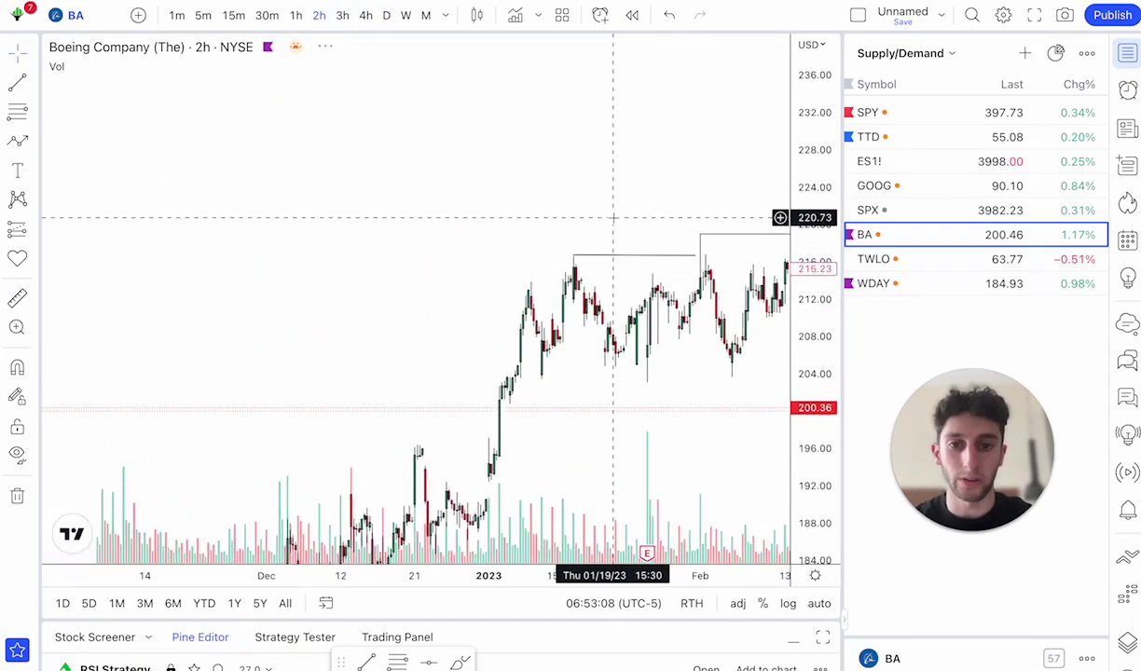
{"action": "scroll", "coordinate": [572, 219], "scroll_direction": "up", "scroll_amount": 3}
{"action": "left_click", "coordinate": [295, 14]}
{"action": "scroll", "coordinate": [578, 172], "scroll_direction": "down", "scroll_amount": 3}
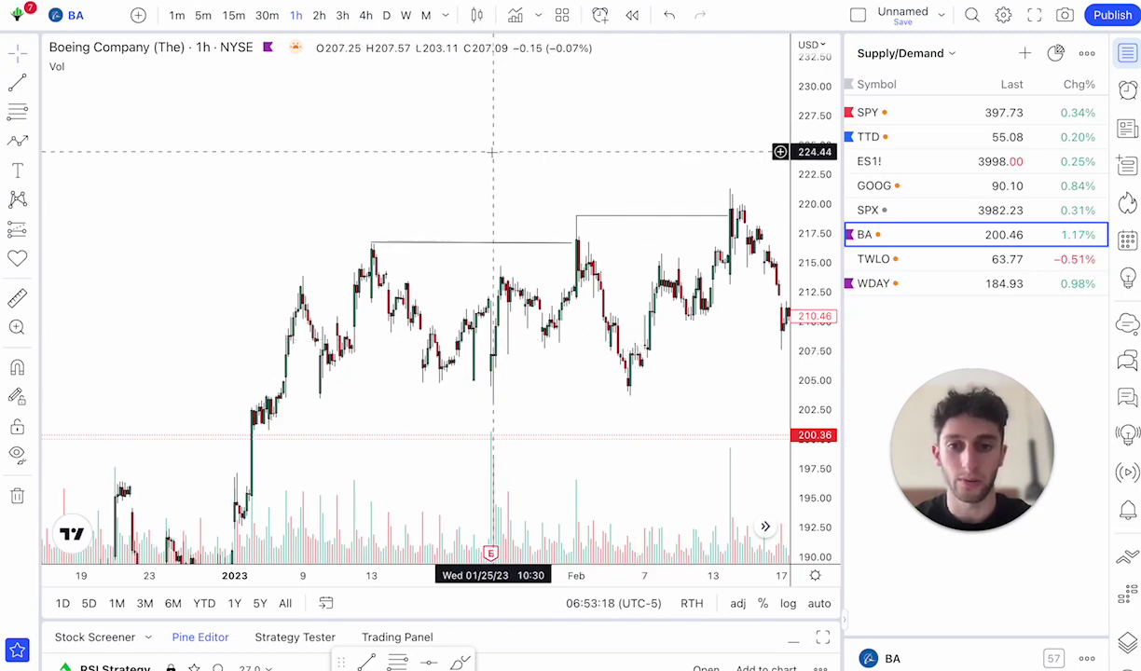
Draw a path above the candles rising from about 224.50 to 239, zigzagging sideways, and ending in a breakout arrow at about 245.
{"action": "left_click_drag", "start_coordinate": [491, 153], "coordinate": [427, 312]}
{"action": "left_click", "coordinate": [16, 141]}
{"action": "left_click", "coordinate": [215, 310]}
{"action": "left_click", "coordinate": [318, 140]}
{"action": "left_click", "coordinate": [330, 153]}
{"action": "left_click", "coordinate": [357, 132]}
{"action": "left_click", "coordinate": [363, 148]}
{"action": "left_click", "coordinate": [396, 126]}
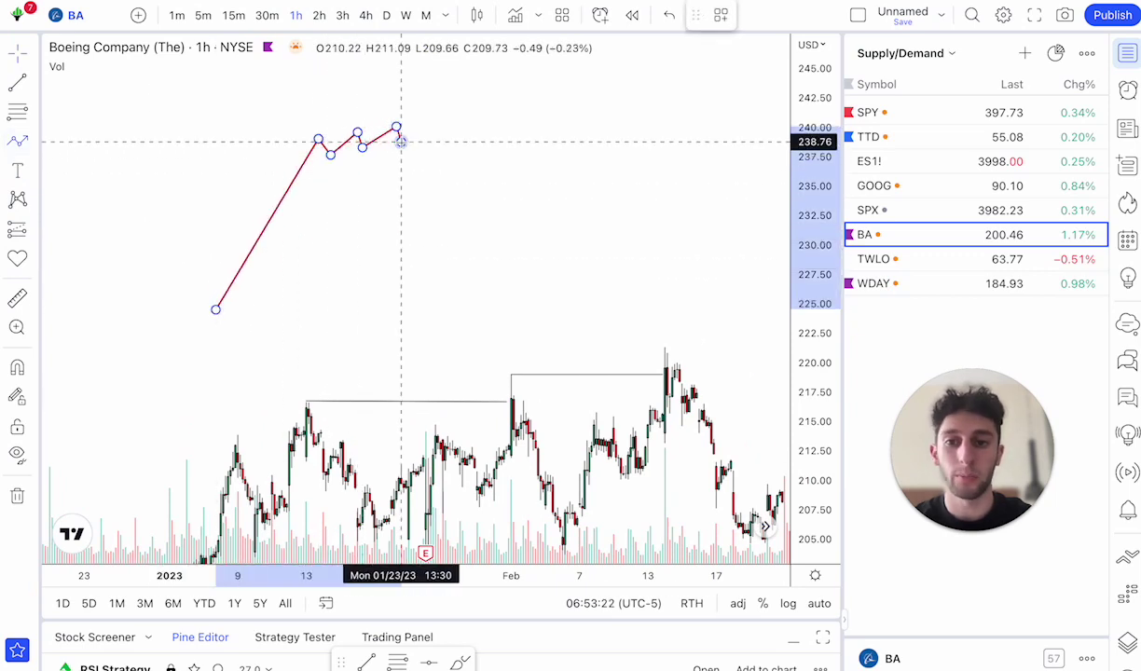
{"action": "left_click", "coordinate": [401, 141]}
{"action": "left_click", "coordinate": [425, 151]}
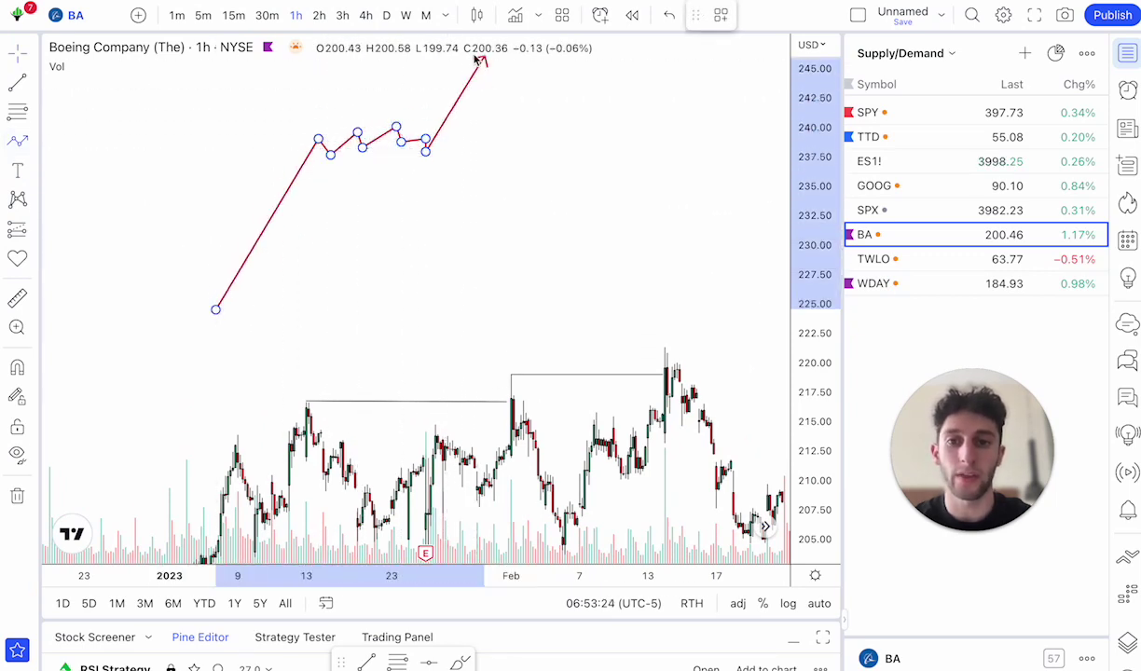
{"action": "double_click", "coordinate": [461, 71]}
{"action": "left_click", "coordinate": [484, 147]}
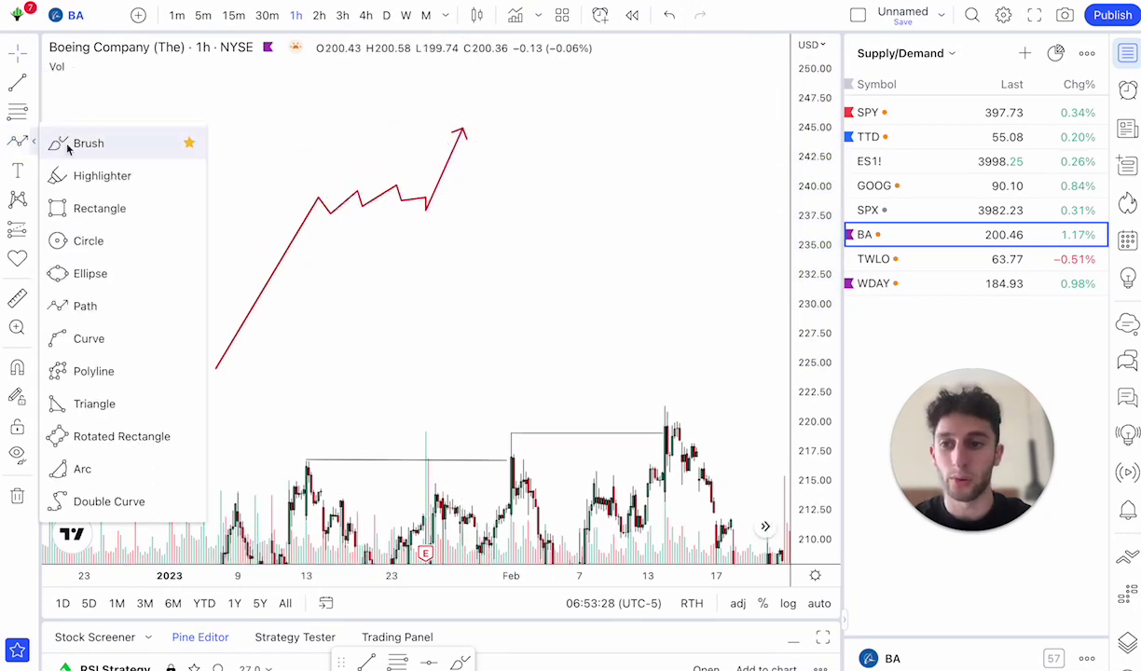
Place a long position beside the path's breakout with entry at 240.42, stop at 237.31 and target at about 244.92.
{"action": "left_click", "coordinate": [19, 228]}
{"action": "left_click", "coordinate": [466, 182]}
{"action": "left_click_drag", "start_coordinate": [464, 264], "coordinate": [465, 219]}
{"action": "left_click_drag", "start_coordinate": [465, 94], "coordinate": [463, 128]}
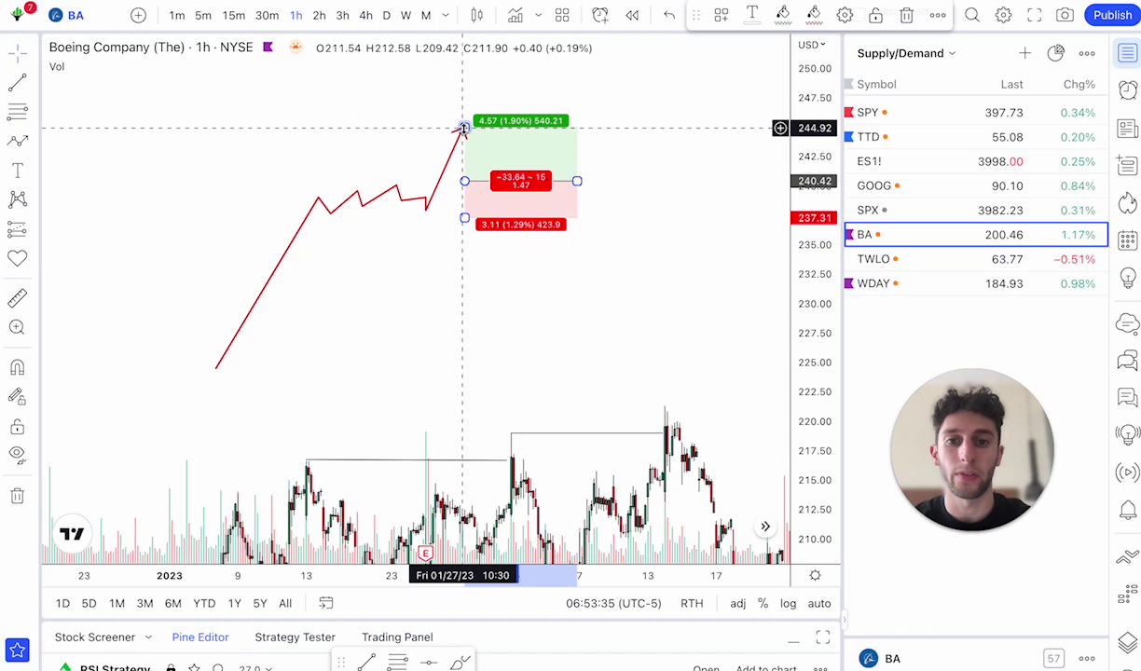
Delete the long position and the breakout path from the chart.
{"action": "key", "text": "Delete"}
{"action": "left_click", "coordinate": [428, 199]}
{"action": "key", "text": "Delete"}
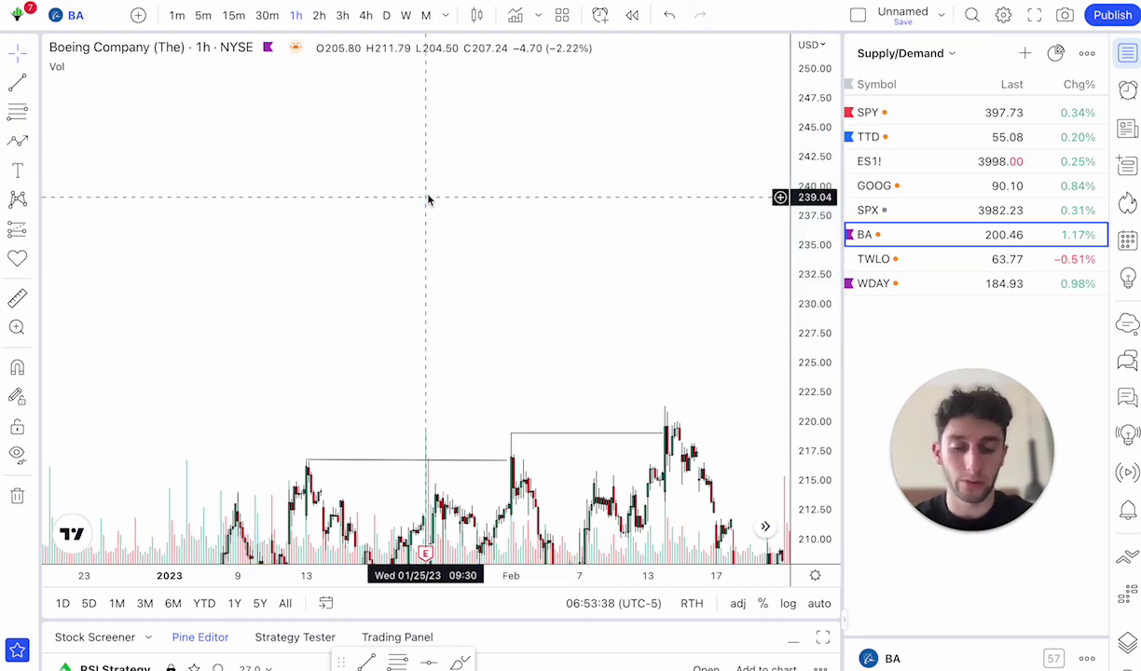
Switch to the daily timeframe and examine Boeing's price trend from late 2021 through February 2023.
{"action": "left_click_drag", "start_coordinate": [427, 199], "coordinate": [426, 115]}
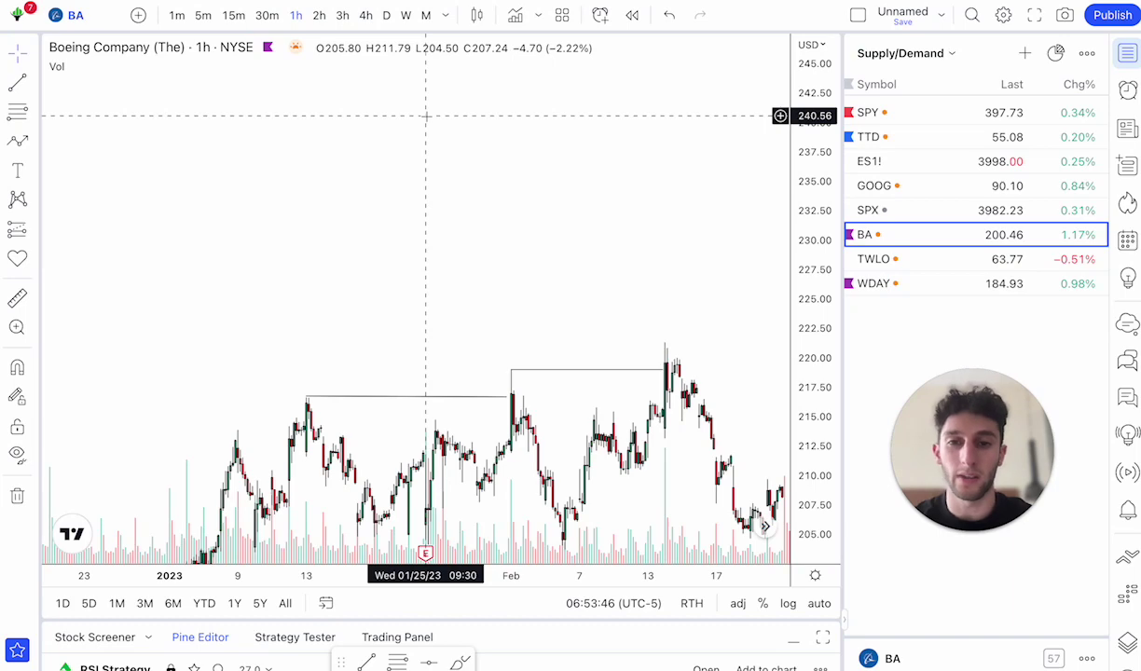
{"action": "key", "text": "alt+r"}
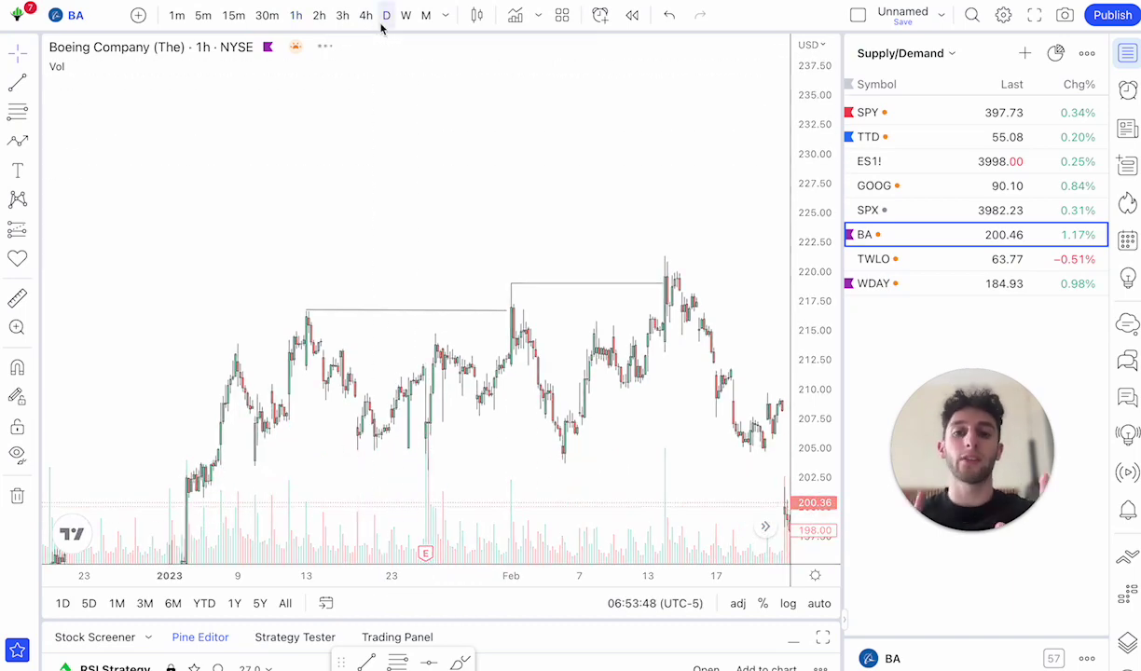
{"action": "left_click", "coordinate": [385, 17]}
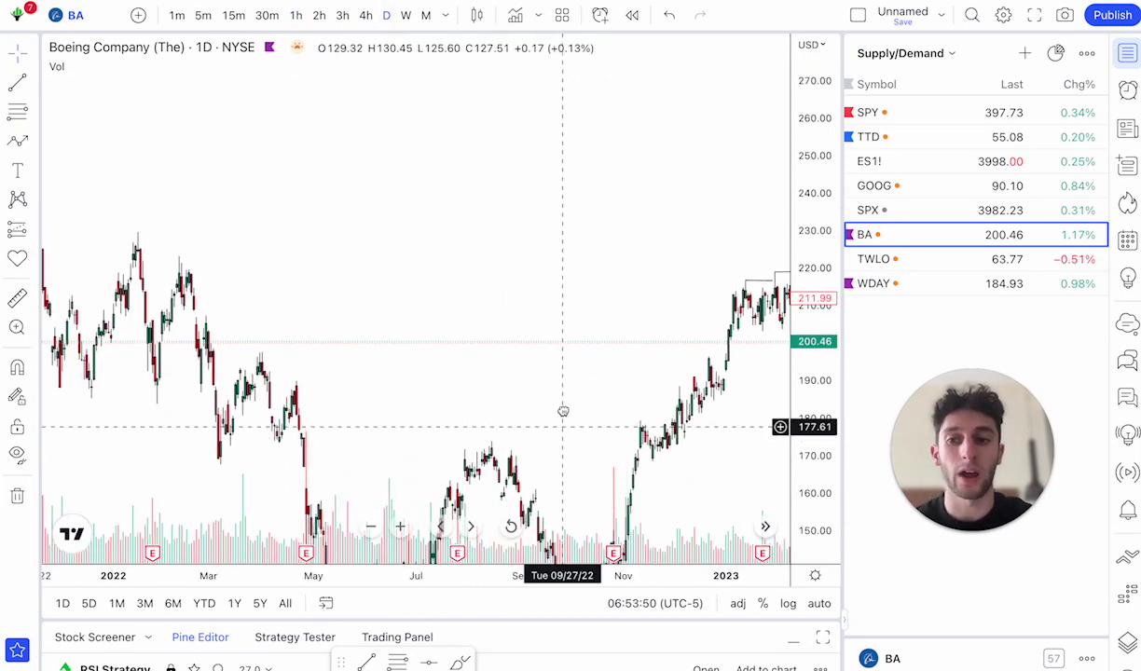
{"action": "scroll", "coordinate": [494, 377], "scroll_direction": "right", "scroll_amount": 5}
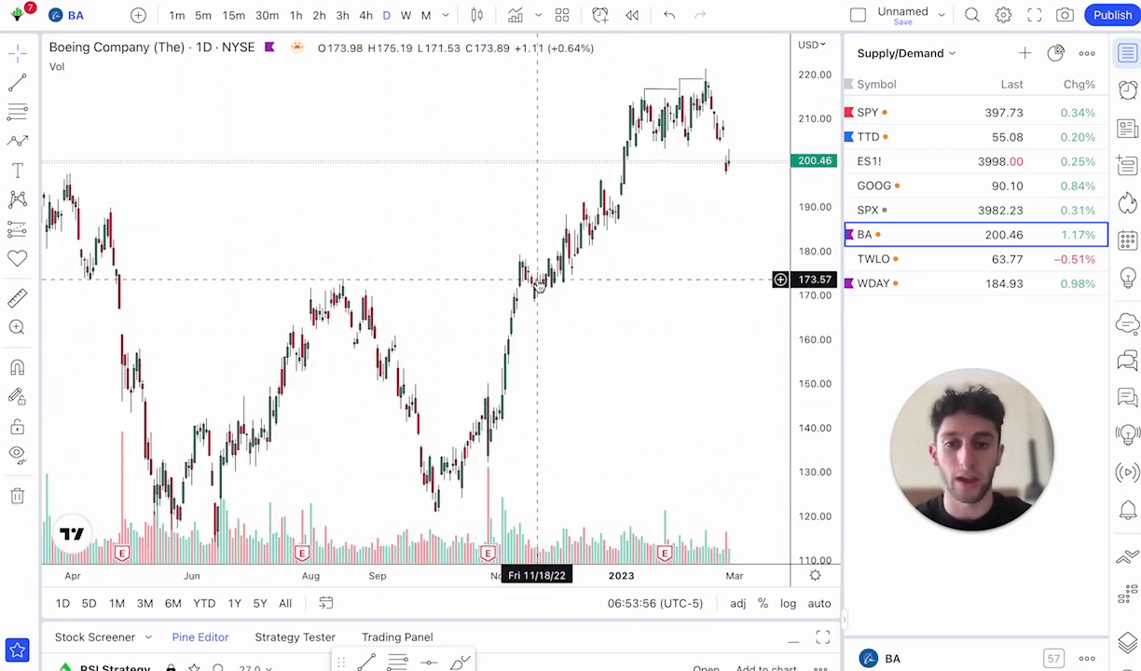
{"action": "scroll", "coordinate": [537, 287], "scroll_direction": "left", "scroll_amount": 10}
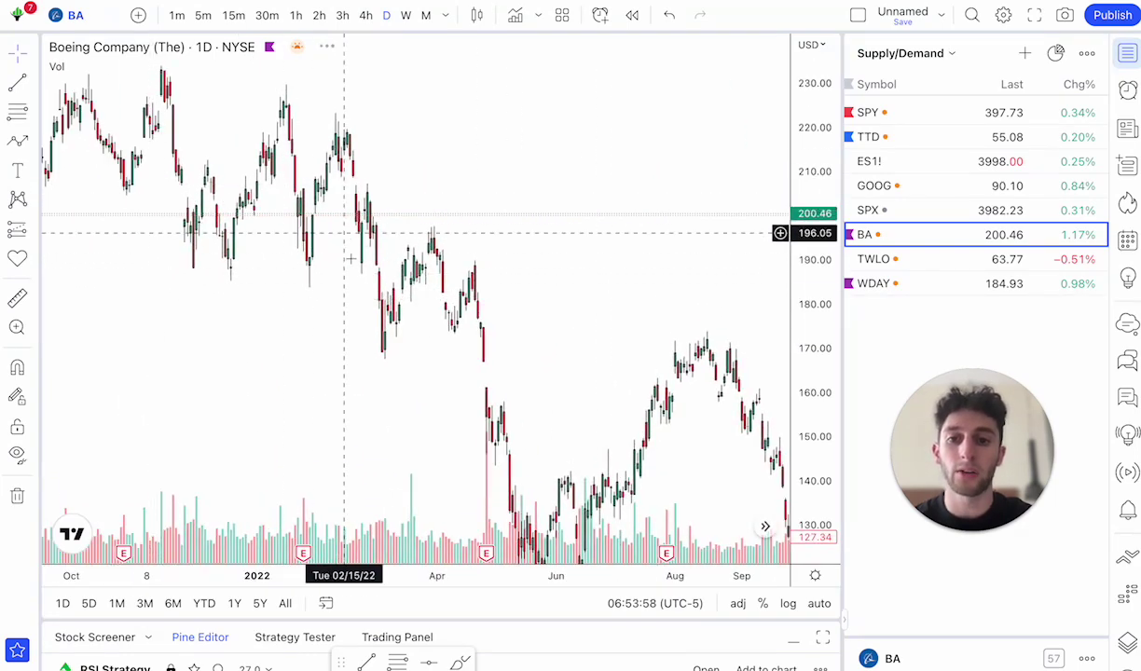
{"action": "scroll", "coordinate": [357, 383], "scroll_direction": "right", "scroll_amount": 5}
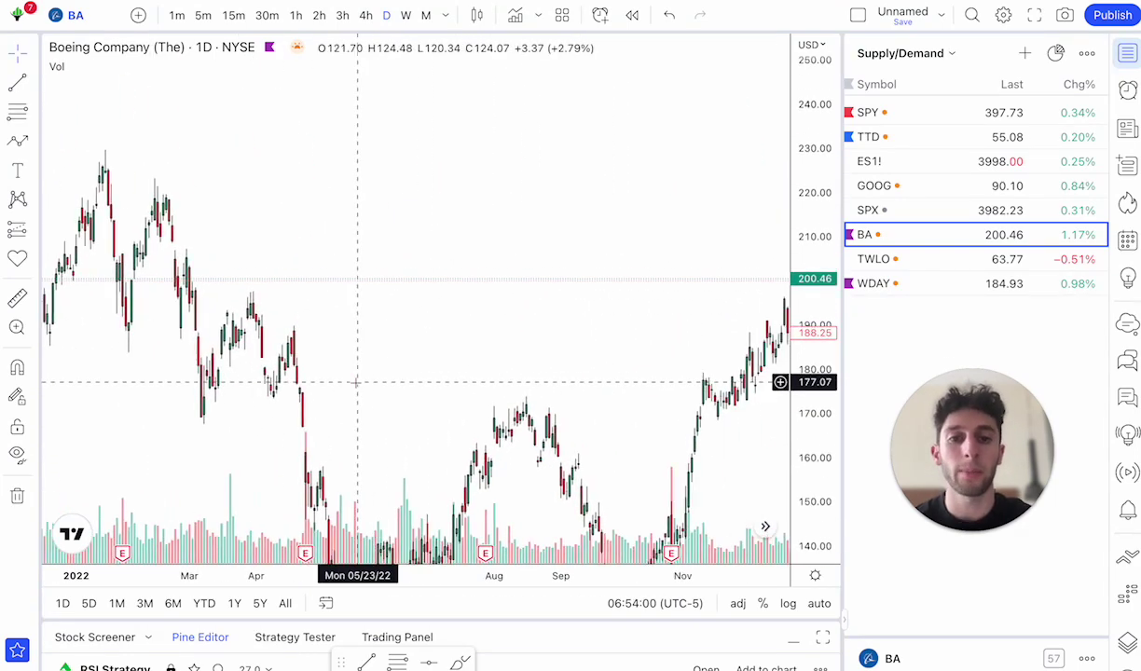
{"action": "scroll", "coordinate": [379, 330], "scroll_direction": "right", "scroll_amount": 5}
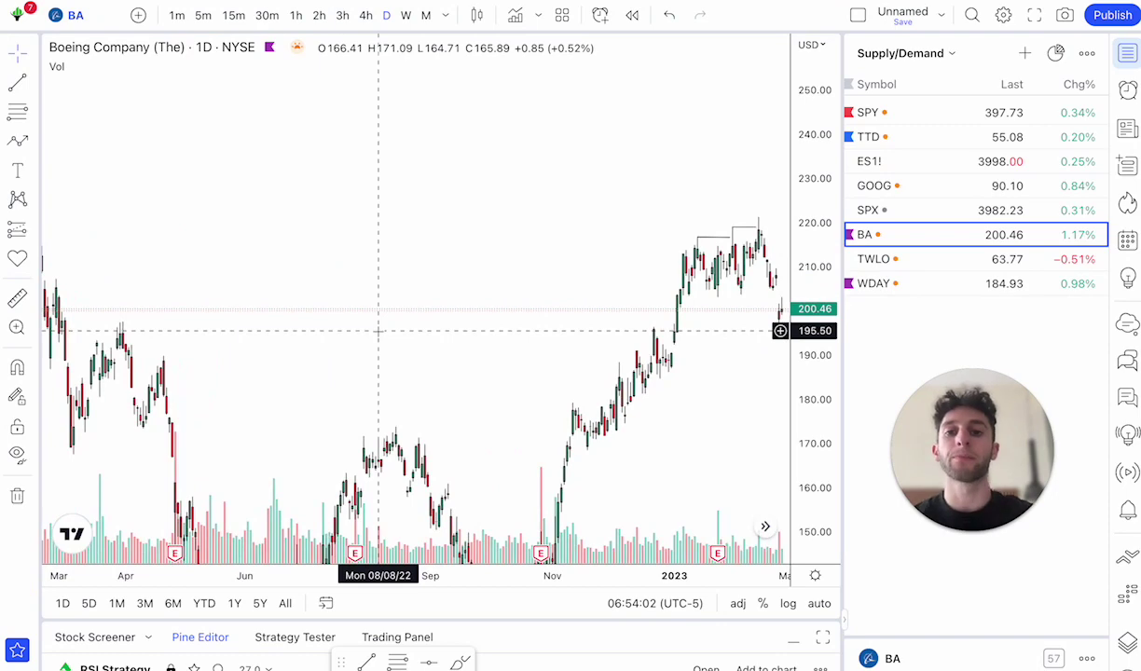
{"action": "scroll", "coordinate": [496, 254], "scroll_direction": "right", "scroll_amount": 5}
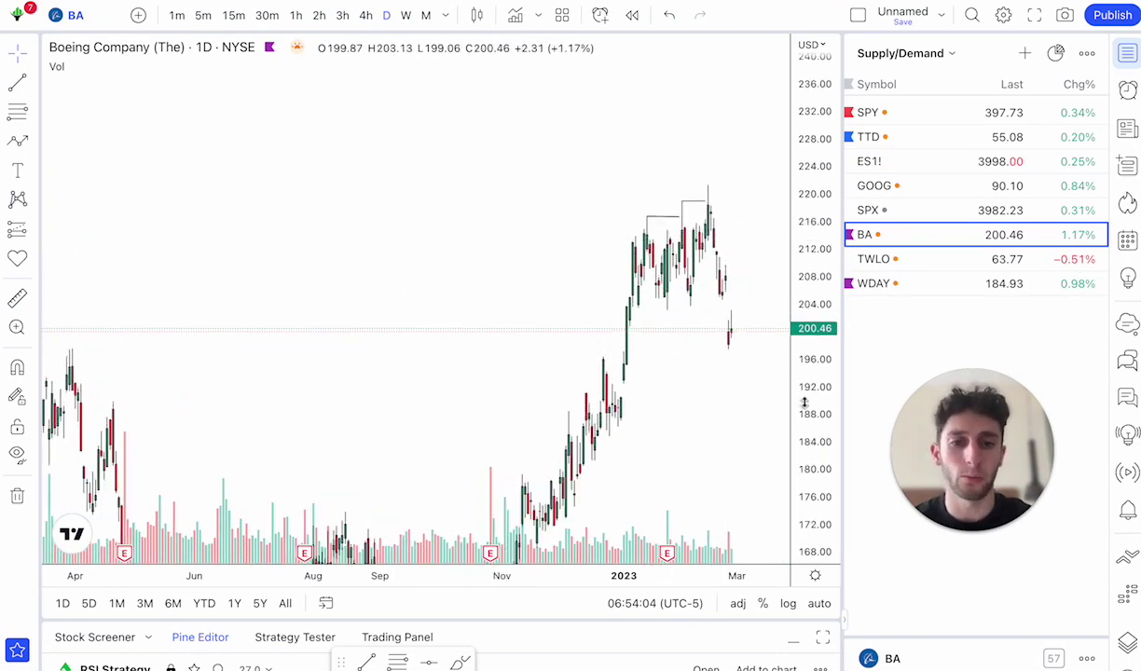
{"action": "scroll", "coordinate": [685, 398], "scroll_direction": "up", "scroll_amount": 4}
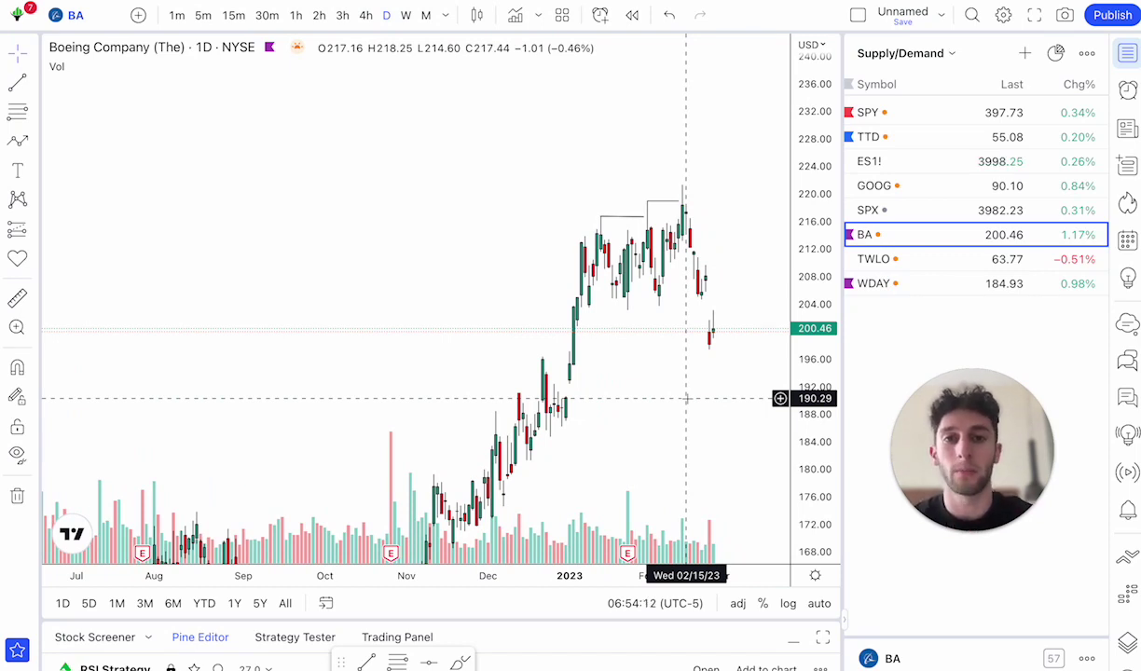
{"action": "left_click_drag", "start_coordinate": [705, 376], "coordinate": [679, 408]}
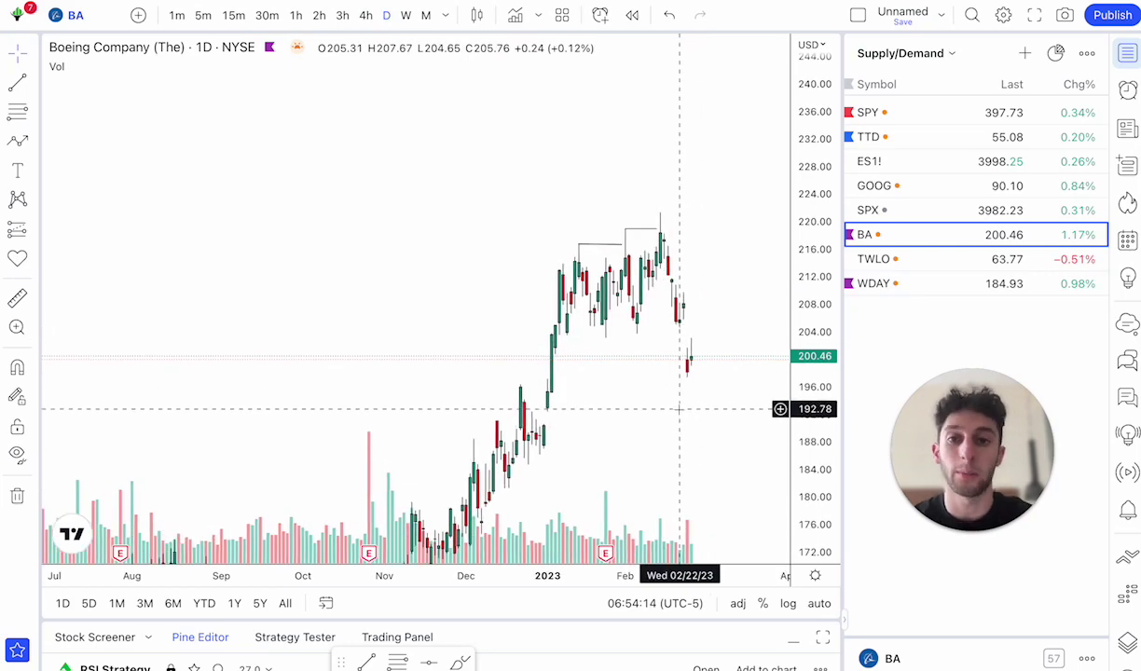
{"action": "left_click_drag", "start_coordinate": [816, 447], "coordinate": [809, 308]}
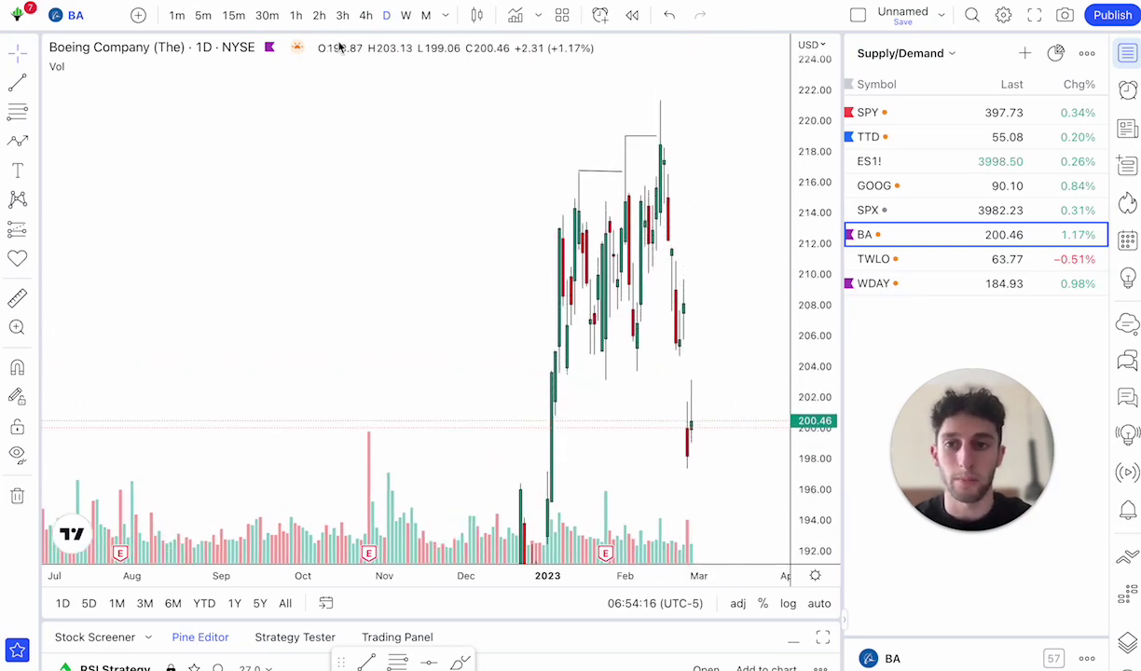
View the marked highs on the 30-minute timeframe, ending on the 1-hour timeframe around mid-January 2023.
{"action": "left_click", "coordinate": [267, 16]}
{"action": "scroll", "coordinate": [421, 146], "scroll_direction": "down", "scroll_amount": 5}
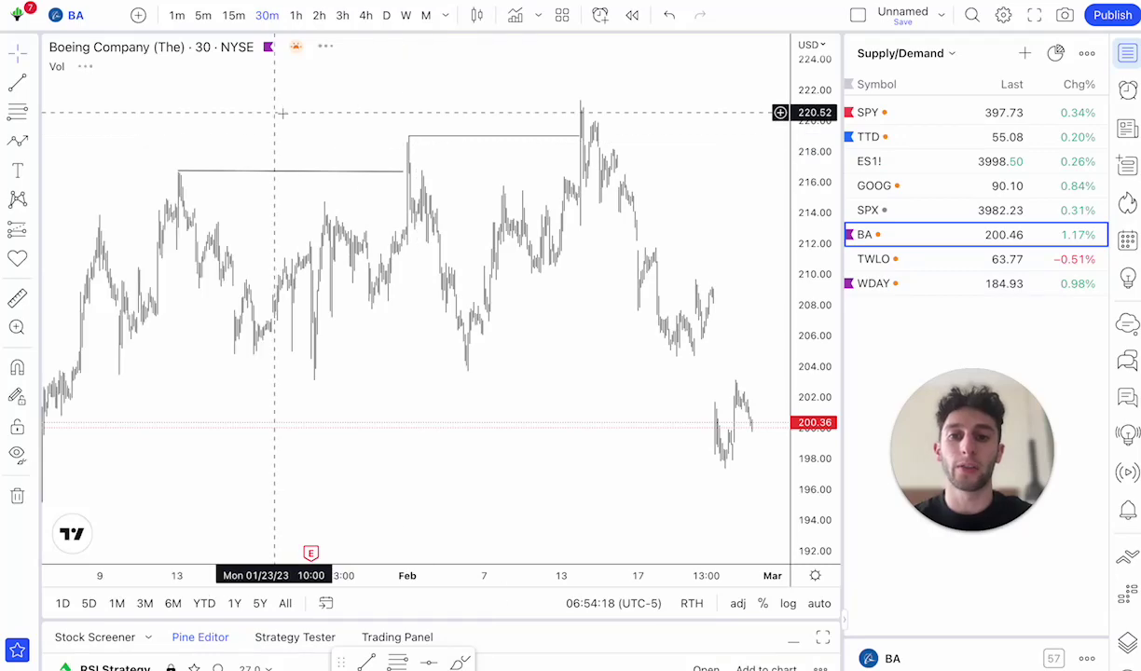
{"action": "left_click_drag", "start_coordinate": [275, 112], "coordinate": [464, 120]}
{"action": "left_click", "coordinate": [295, 16]}
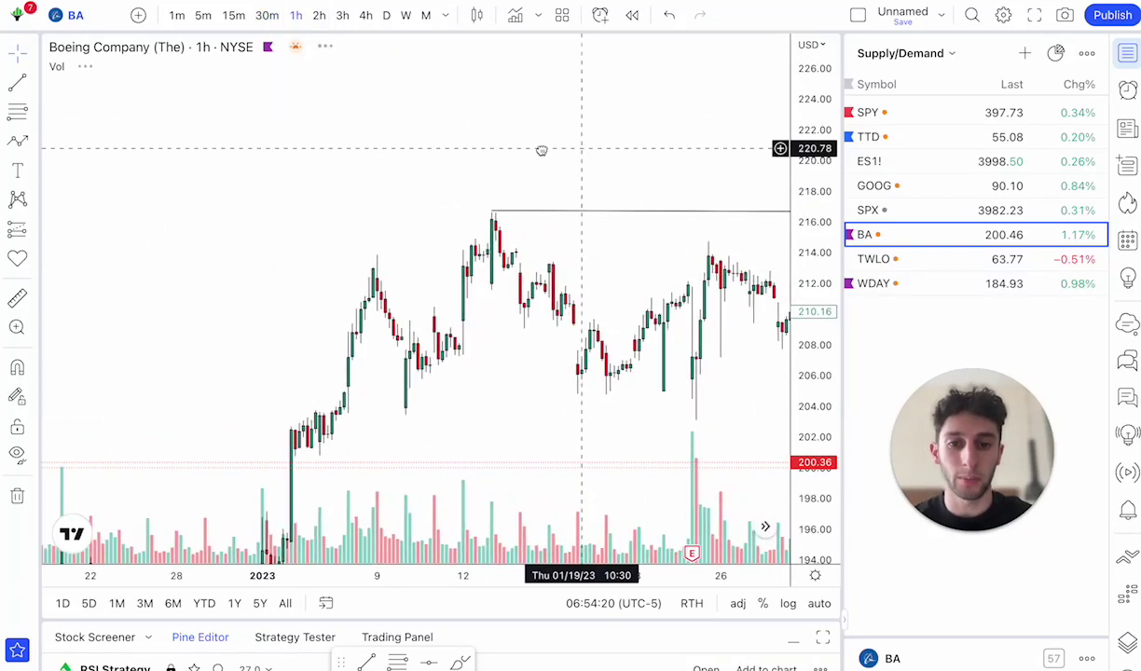
Trace a path through the alternating swing highs and lows from early January to the 1 February high, and discard it.
{"action": "left_click", "coordinate": [18, 140]}
{"action": "left_click", "coordinate": [112, 513]}
{"action": "left_click", "coordinate": [181, 192]}
{"action": "left_click", "coordinate": [201, 377]}
{"action": "left_click", "coordinate": [304, 221]}
{"action": "left_click", "coordinate": [419, 375]}
{"action": "left_click", "coordinate": [475, 251]}
{"action": "left_click", "coordinate": [496, 393]}
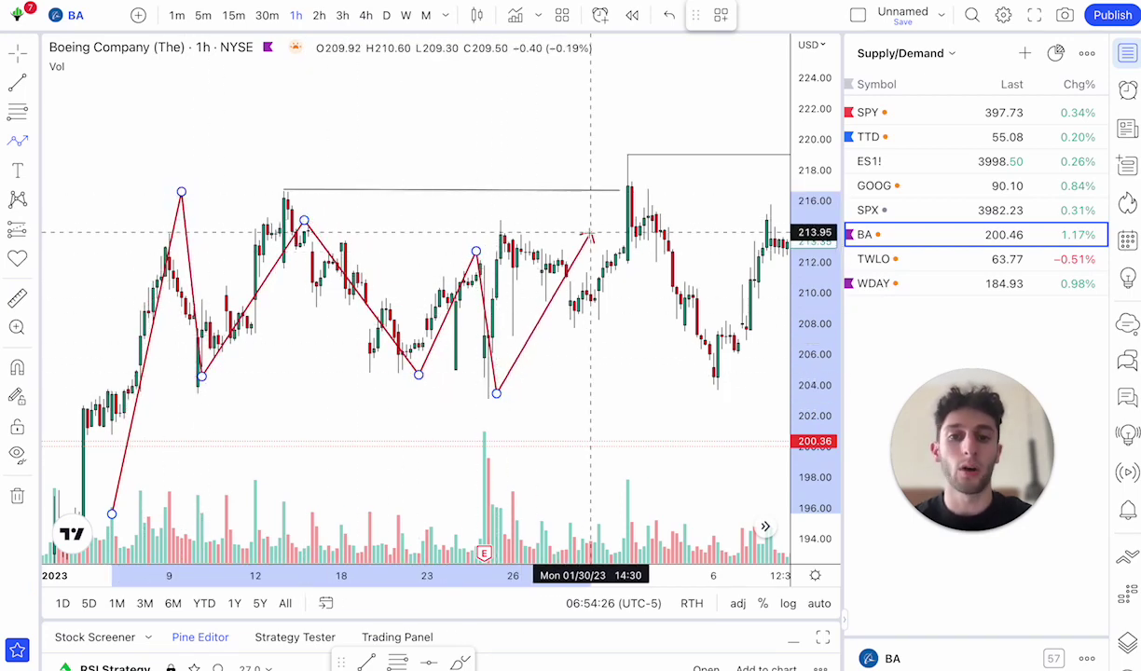
{"action": "left_click", "coordinate": [589, 232]}
{"action": "left_click", "coordinate": [615, 300]}
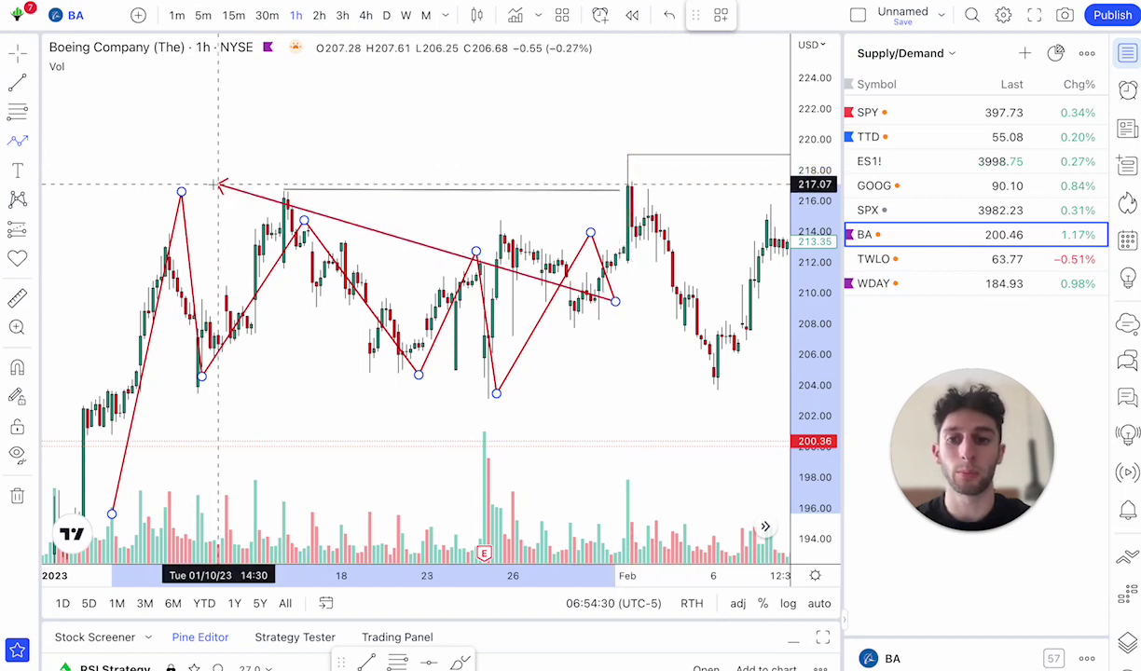
{"action": "left_click", "coordinate": [623, 151]}
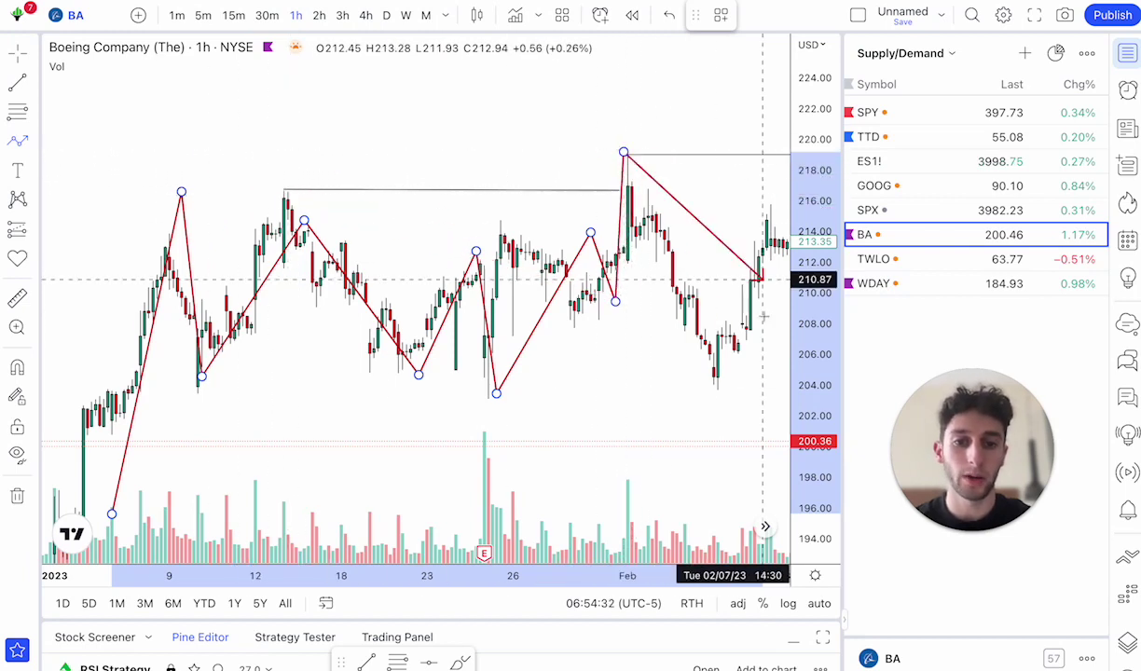
{"action": "key", "text": "Escape"}
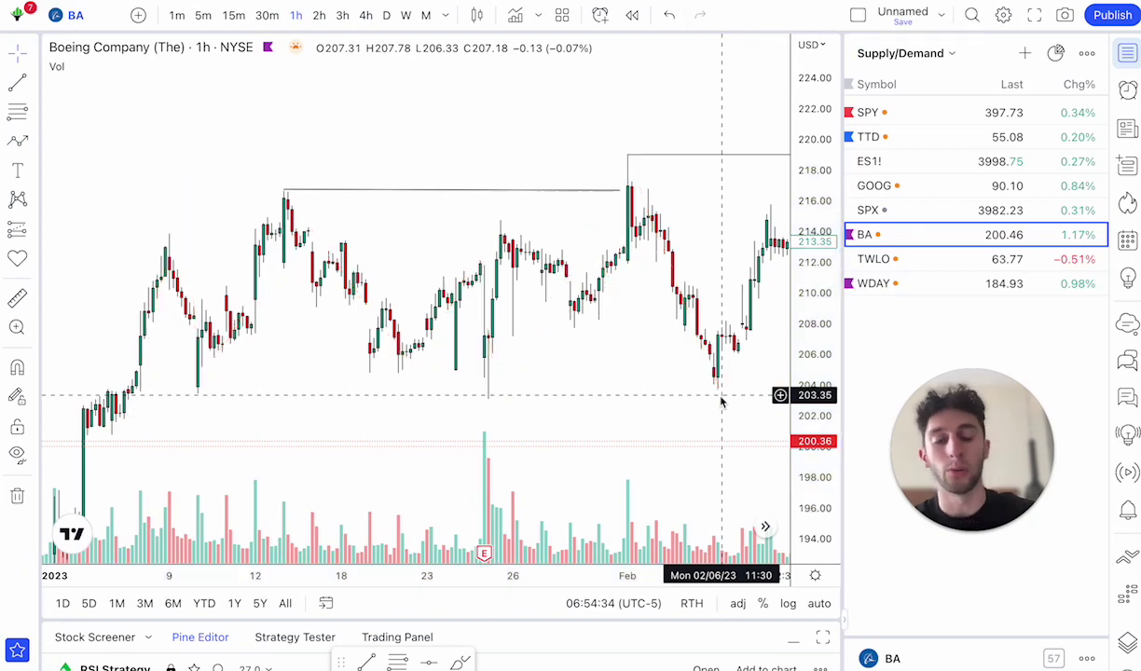
Examine the 1-hour uptrend from November and the sideways range beneath the two marked highs.
{"action": "scroll", "coordinate": [721, 401], "scroll_direction": "down", "scroll_amount": 3}
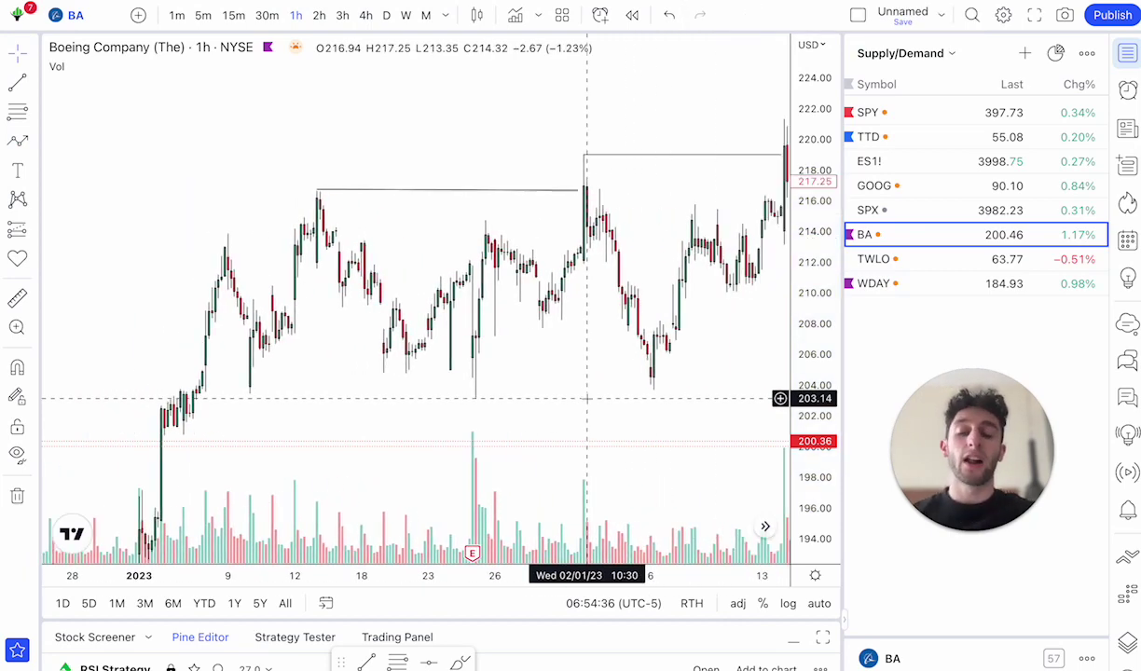
{"action": "scroll", "coordinate": [586, 398], "scroll_direction": "up", "scroll_amount": 2}
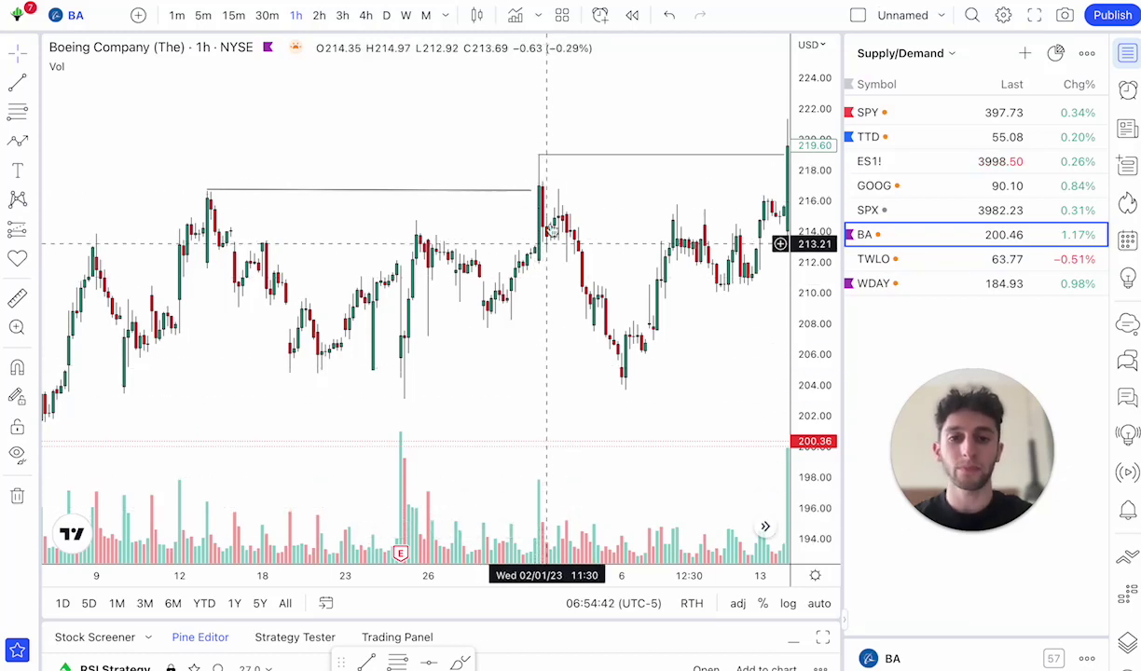
{"action": "scroll", "coordinate": [619, 300], "scroll_direction": "down", "scroll_amount": 5}
{"action": "scroll", "coordinate": [730, 438], "scroll_direction": "down", "scroll_amount": 5}
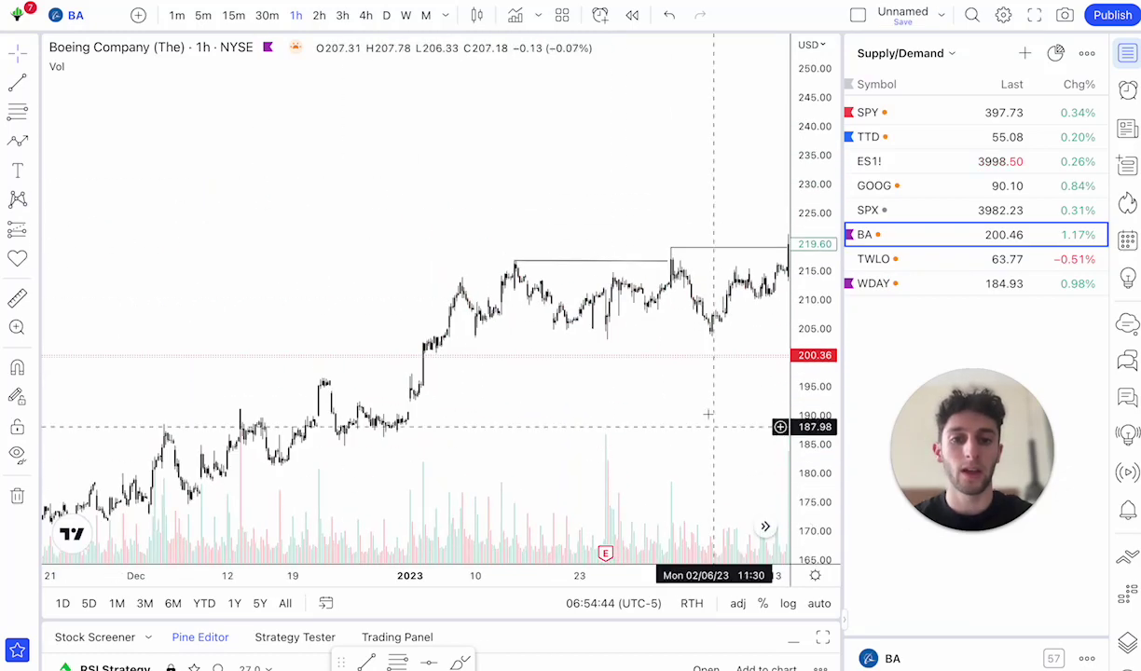
{"action": "scroll", "coordinate": [482, 269], "scroll_direction": "down", "scroll_amount": 3}
{"action": "scroll", "coordinate": [481, 270], "scroll_direction": "up", "scroll_amount": 6}
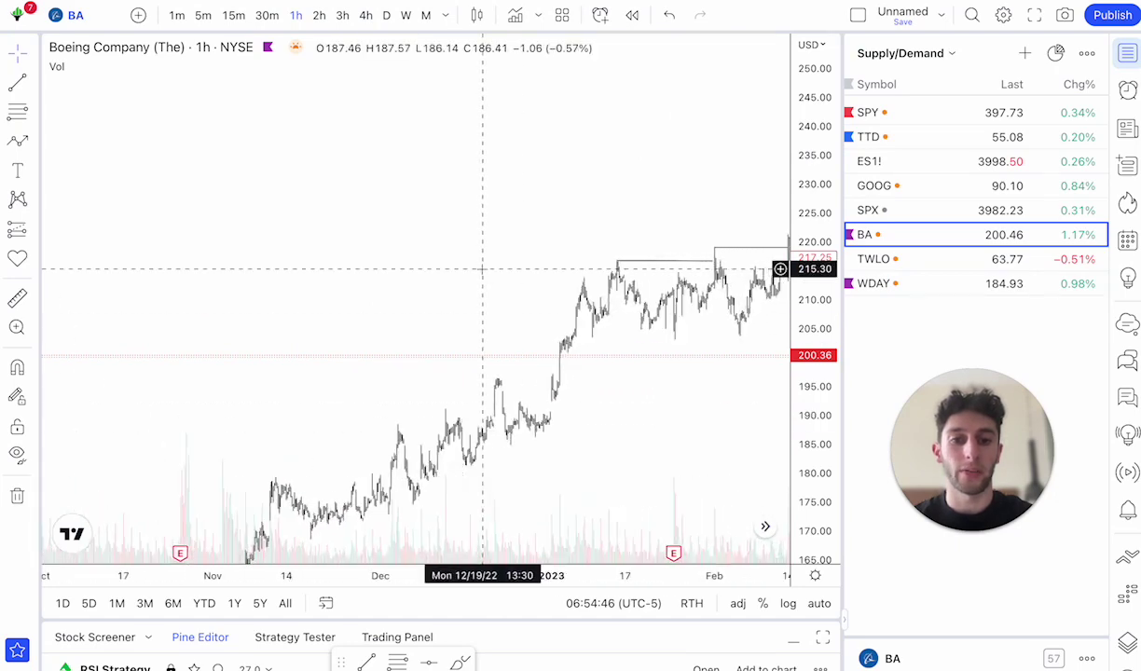
{"action": "left_click_drag", "start_coordinate": [623, 204], "coordinate": [453, 150]}
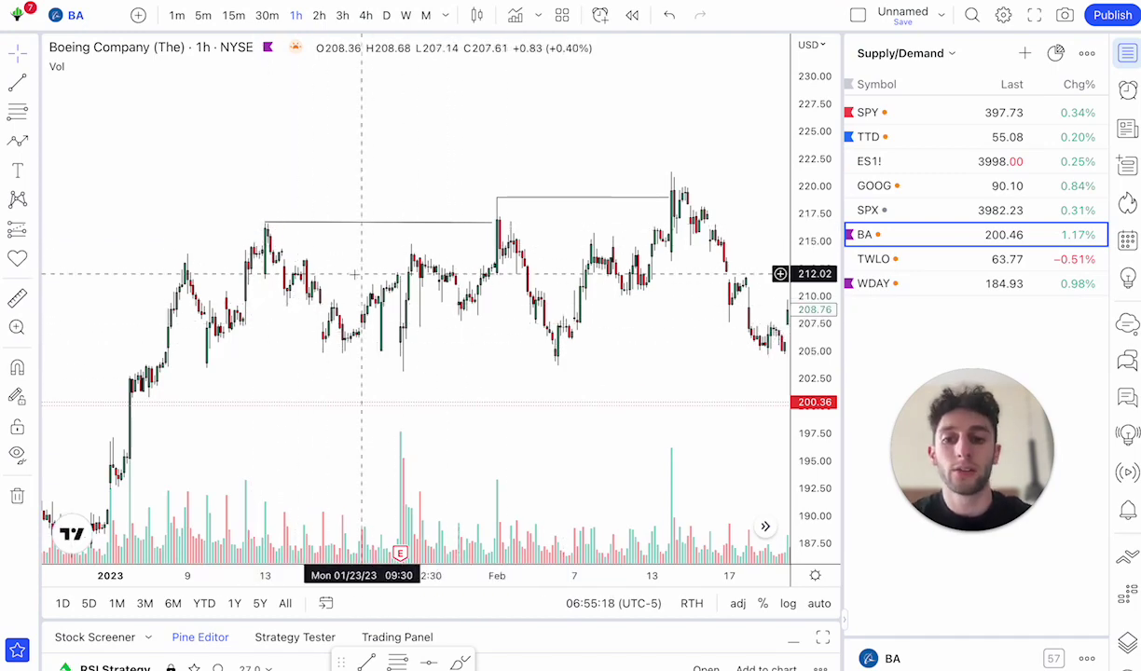
Move the horizontal line marking the mid-January high slightly earlier in time.
{"action": "scroll", "coordinate": [477, 279], "scroll_direction": "up", "scroll_amount": 3}
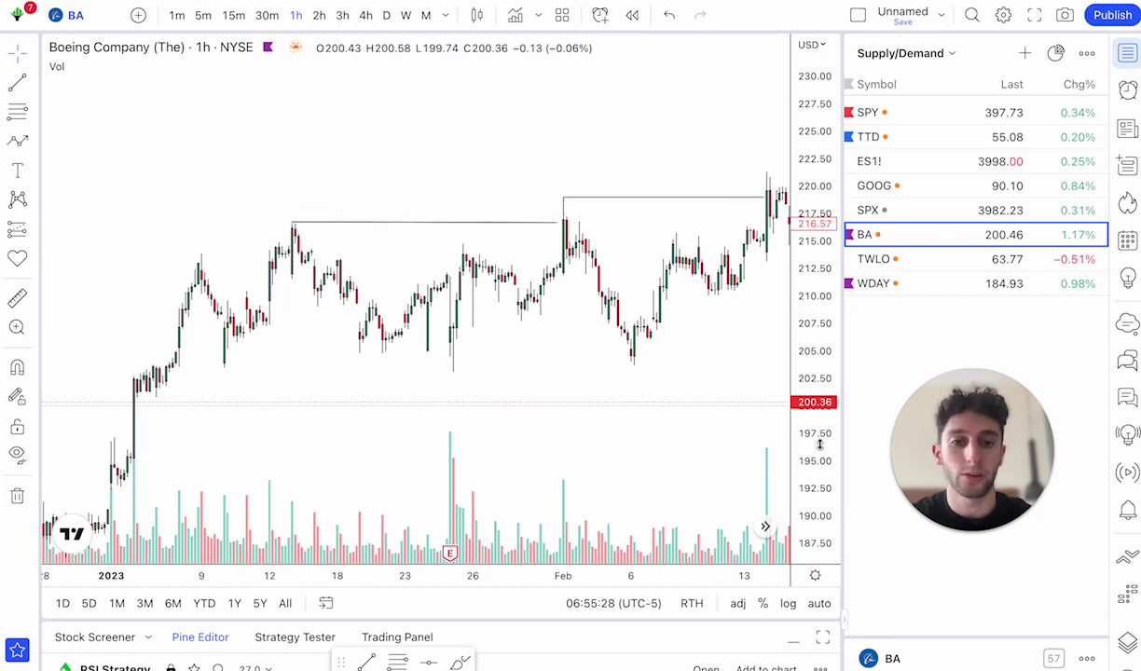
{"action": "scroll", "coordinate": [656, 234], "scroll_direction": "up", "scroll_amount": 2}
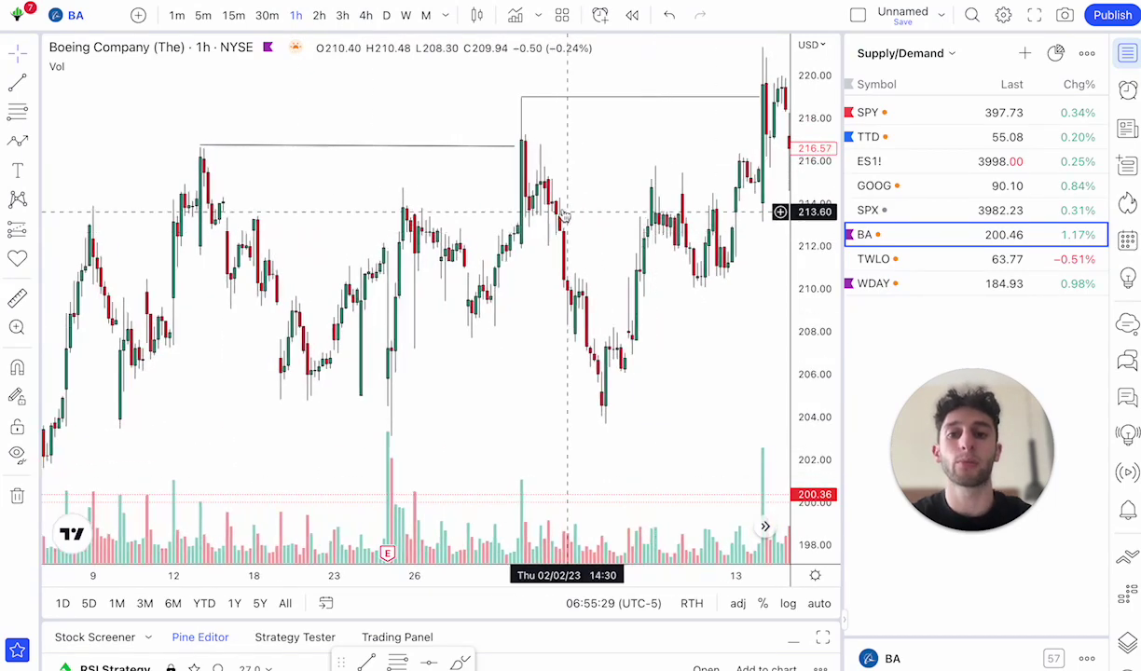
{"action": "left_click", "coordinate": [268, 148]}
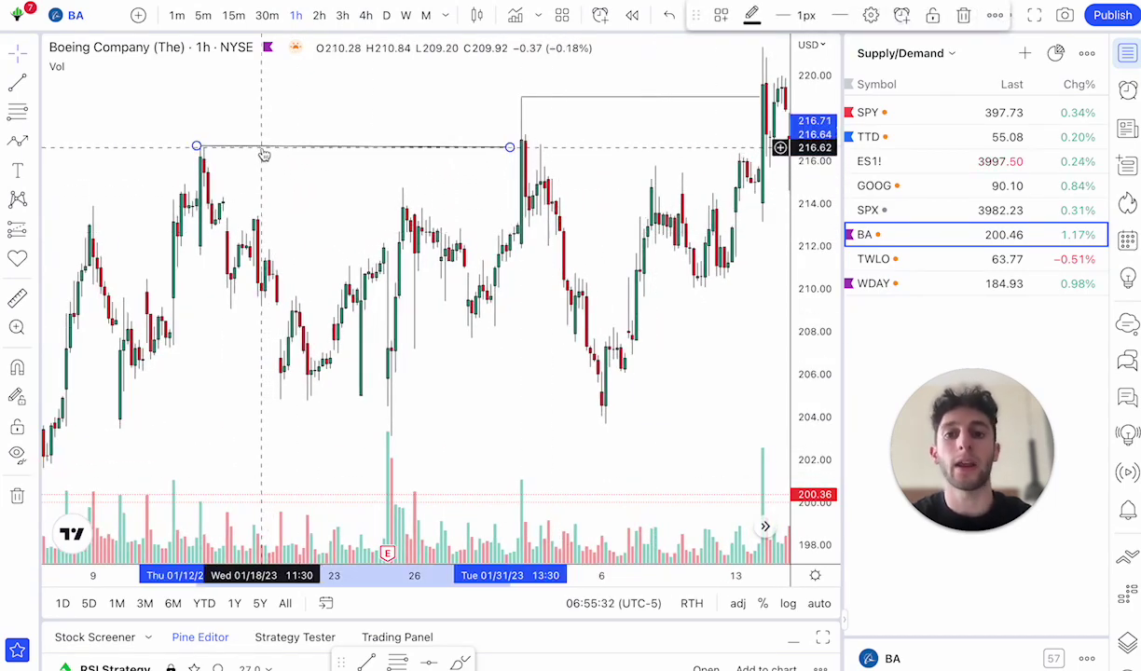
{"action": "left_click", "coordinate": [299, 115]}
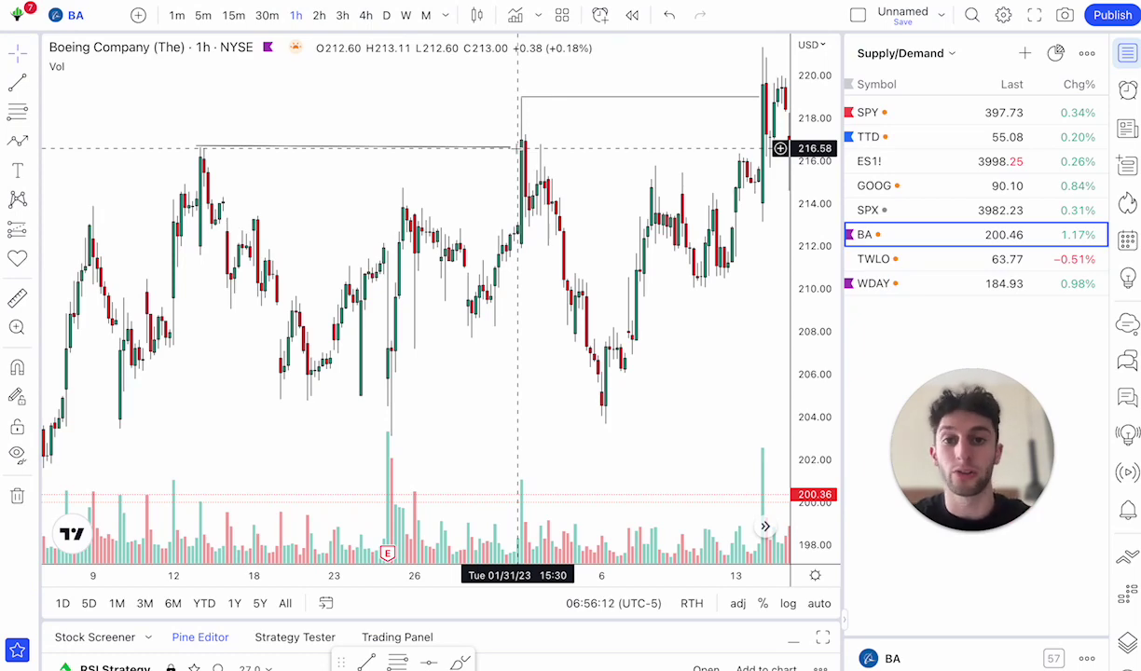
Switch to the 30-minute timeframe and inspect the 1 February candle that breaks above the mid-January high.
{"action": "left_click", "coordinate": [268, 16]}
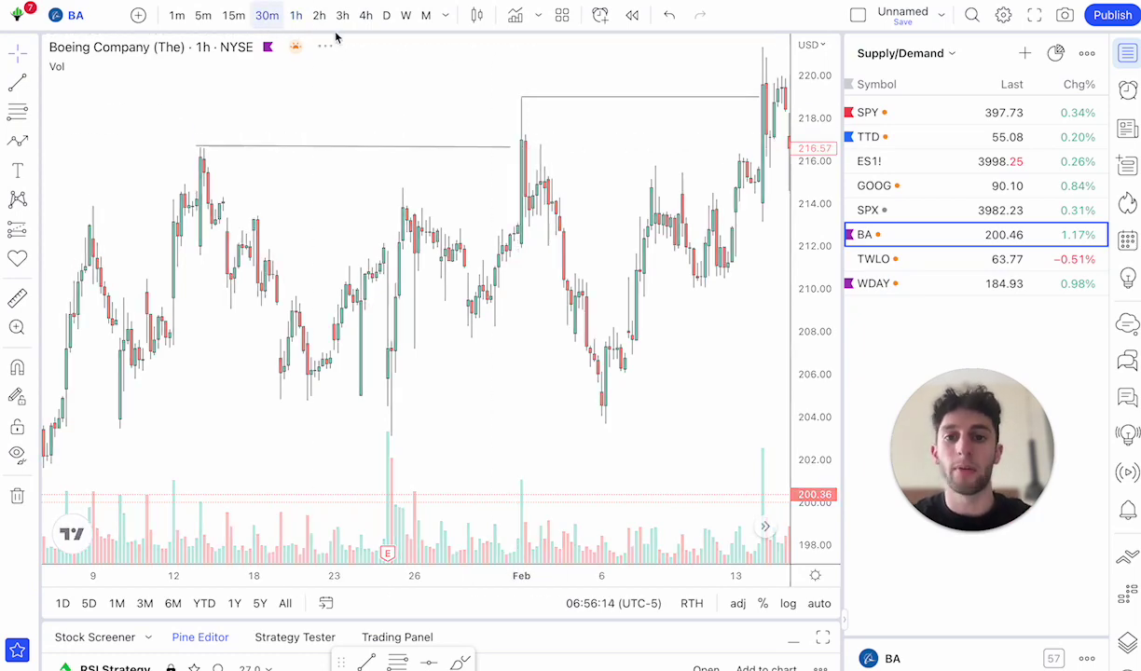
{"action": "left_click_drag", "start_coordinate": [282, 177], "coordinate": [525, 193]}
{"action": "scroll", "coordinate": [525, 192], "scroll_direction": "up", "scroll_amount": 3}
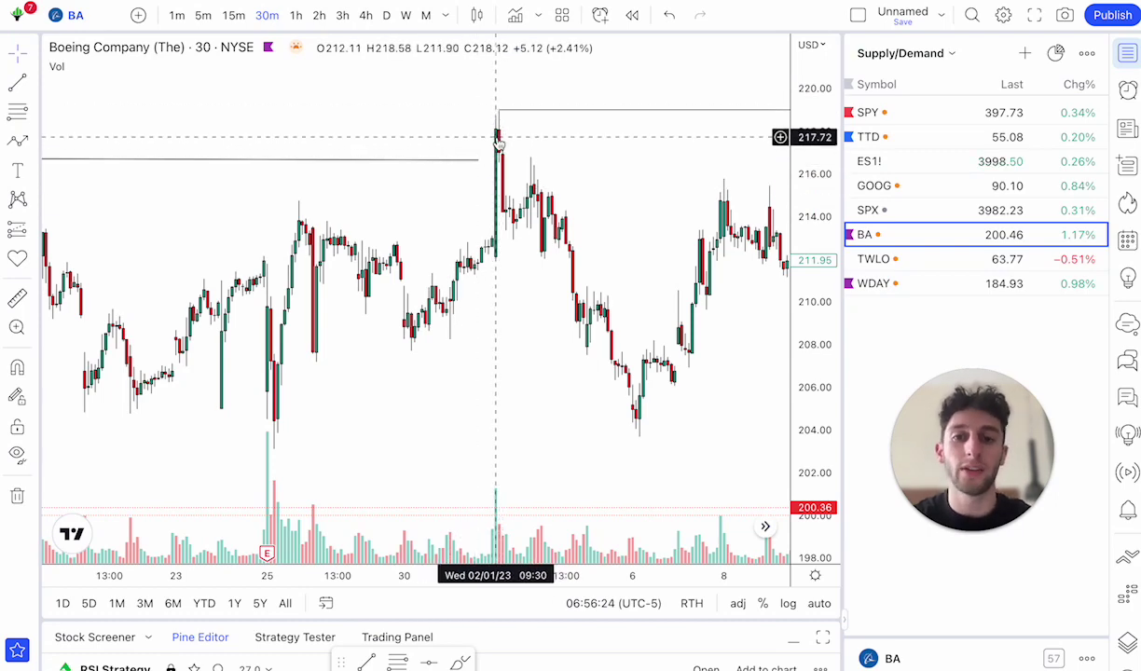
Examine the 30-minute range from the mid-January high through the 1 February breakout to the early-February low.
{"action": "scroll", "coordinate": [322, 166], "scroll_direction": "down", "scroll_amount": 3}
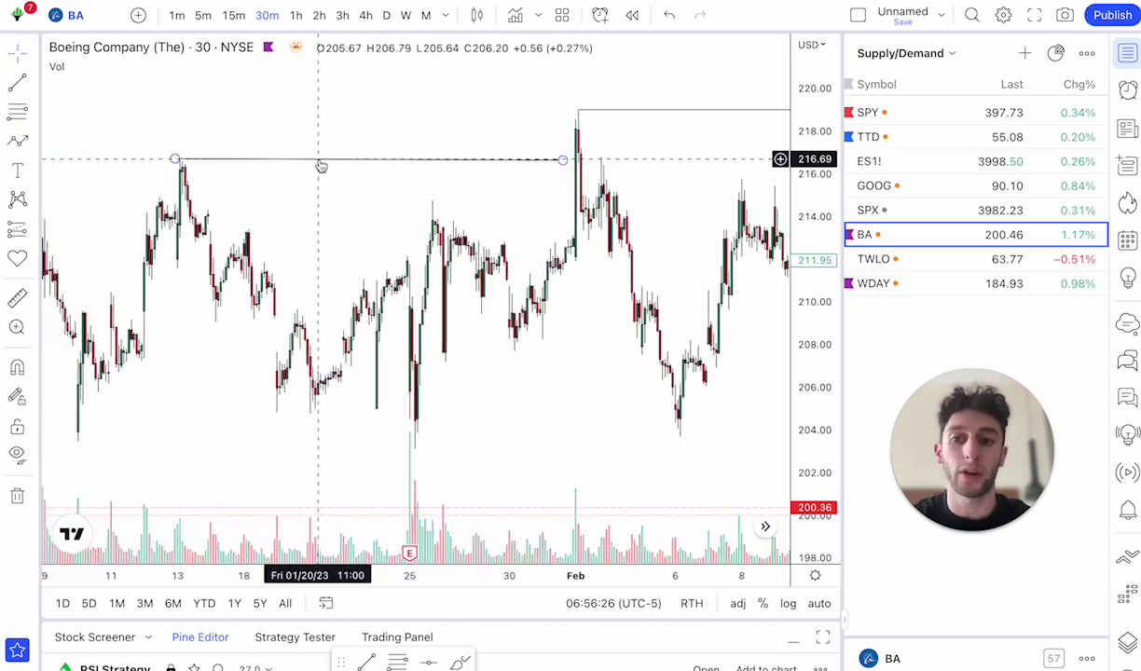
{"action": "scroll", "coordinate": [387, 165], "scroll_direction": "up", "scroll_amount": 2}
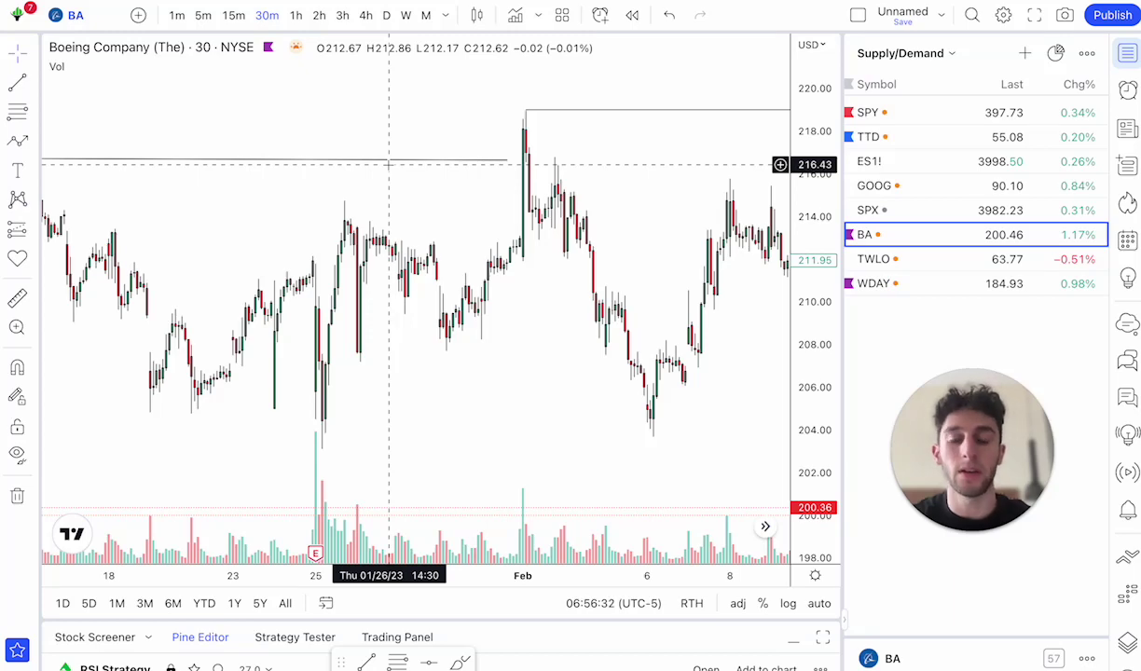
{"action": "left_click_drag", "start_coordinate": [389, 165], "coordinate": [602, 225]}
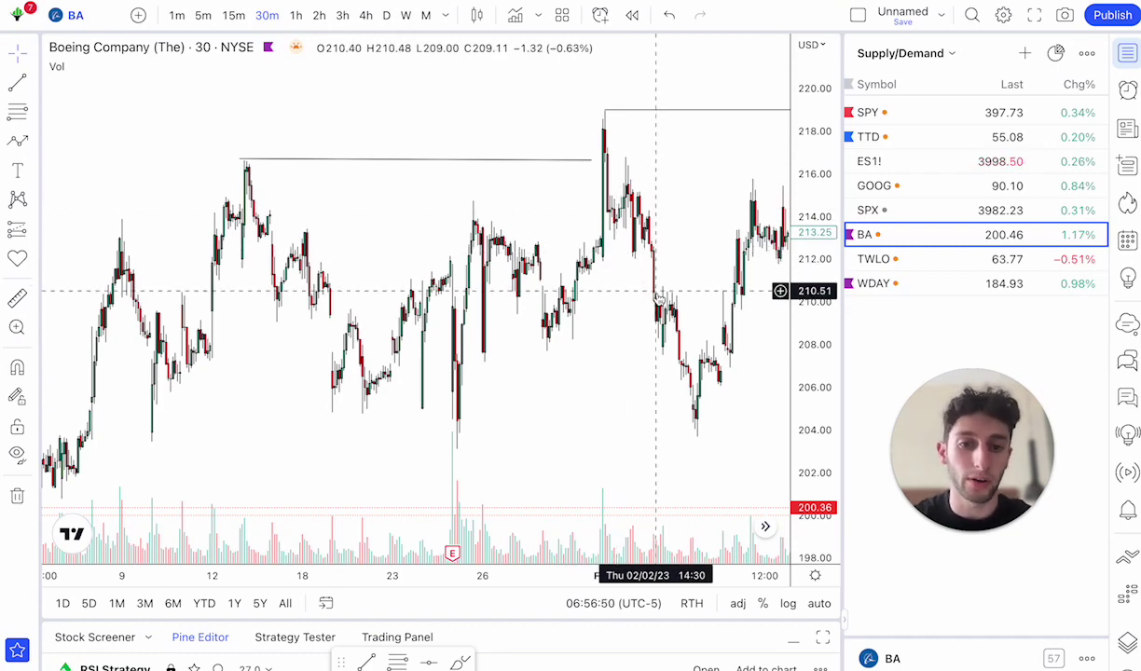
{"action": "scroll", "coordinate": [658, 320], "scroll_direction": "up", "scroll_amount": 2}
{"action": "scroll", "coordinate": [658, 320], "scroll_direction": "up", "scroll_amount": 1}
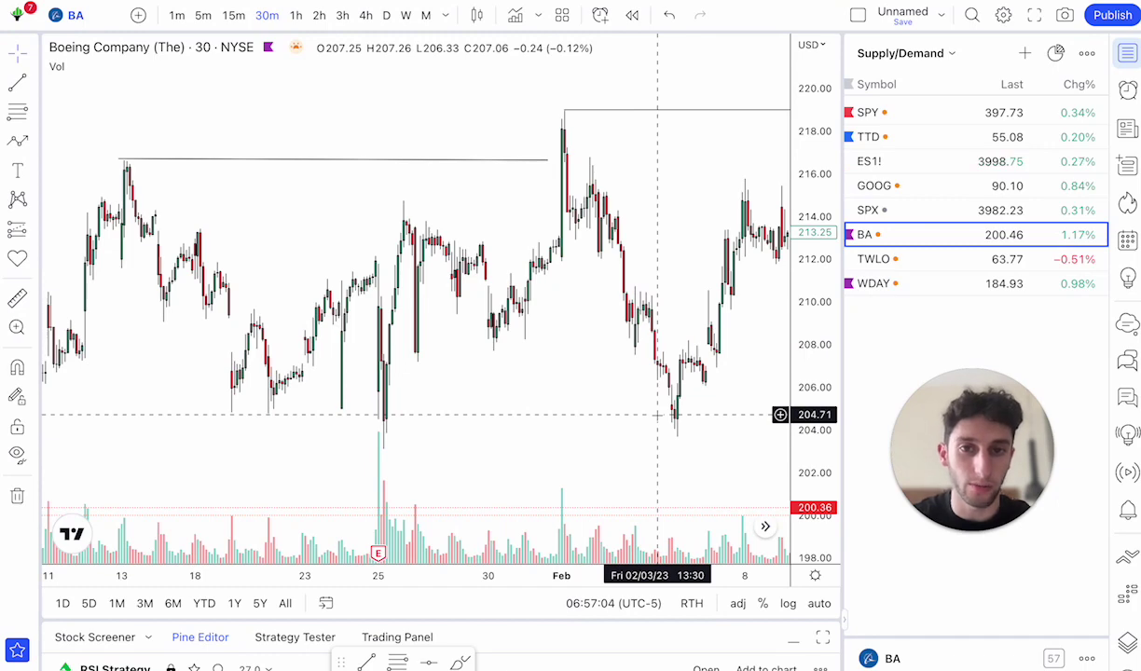
{"action": "left_click_drag", "start_coordinate": [566, 228], "coordinate": [391, 237]}
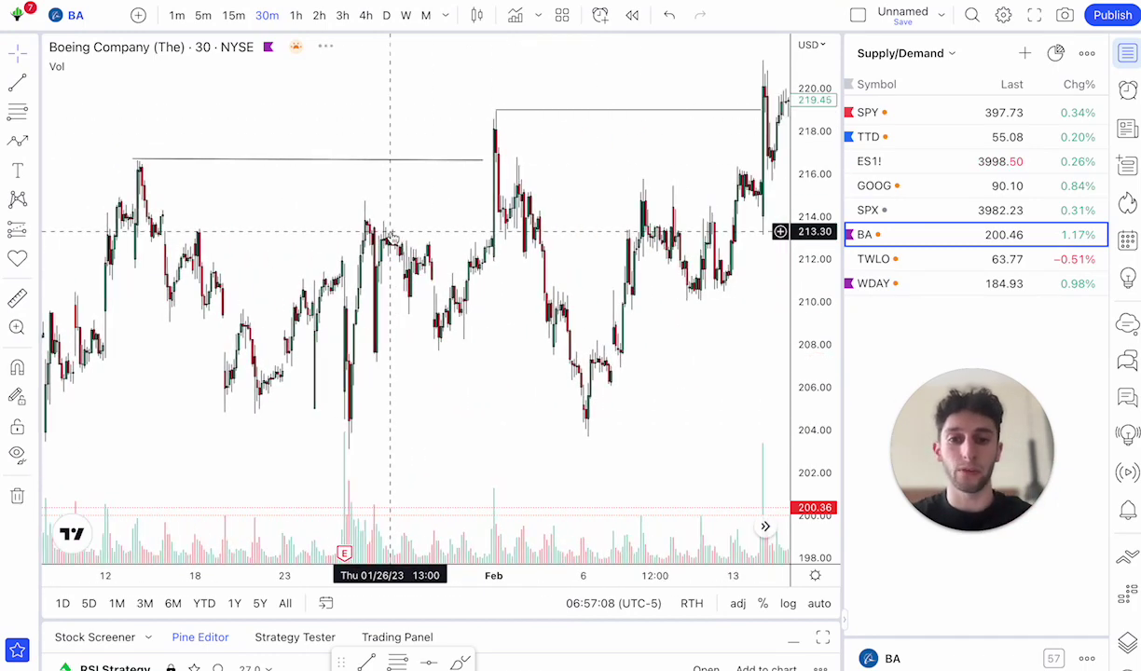
Draw a red arrow pointing down at the 14 February breakout high, and review the price action after it.
{"action": "scroll", "coordinate": [391, 238], "scroll_direction": "right", "scroll_amount": 5}
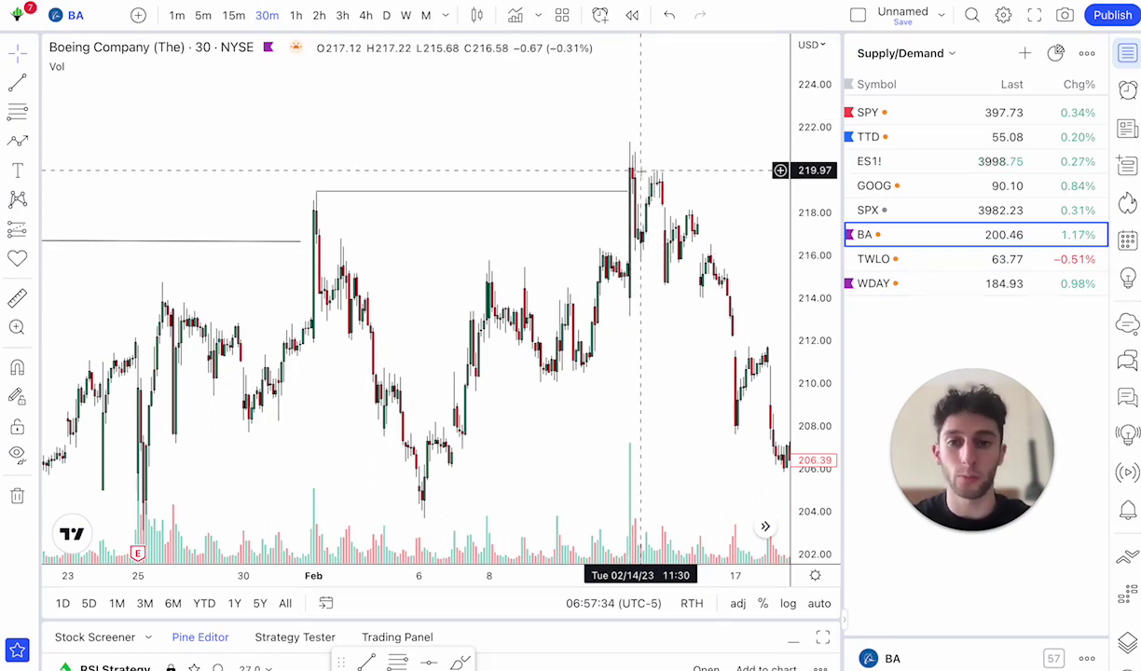
{"action": "left_click", "coordinate": [17, 139]}
{"action": "left_click", "coordinate": [535, 89]}
{"action": "left_click", "coordinate": [615, 145]}
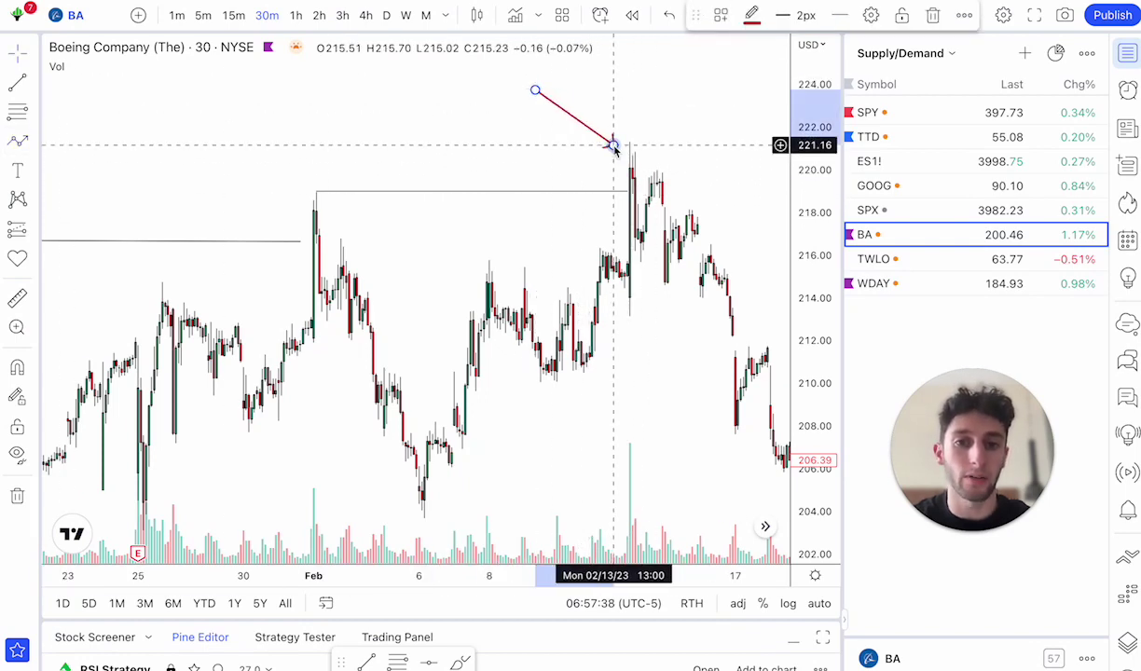
{"action": "left_click_drag", "start_coordinate": [634, 93], "coordinate": [586, 91]}
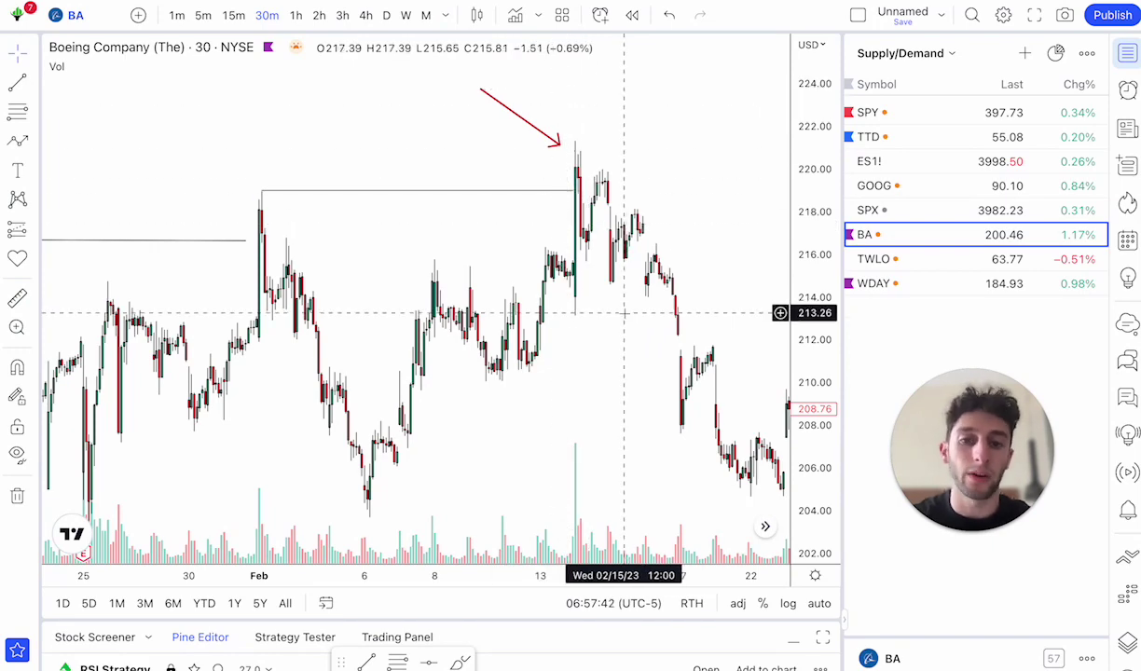
{"action": "scroll", "coordinate": [629, 343], "scroll_direction": "down", "scroll_amount": 5}
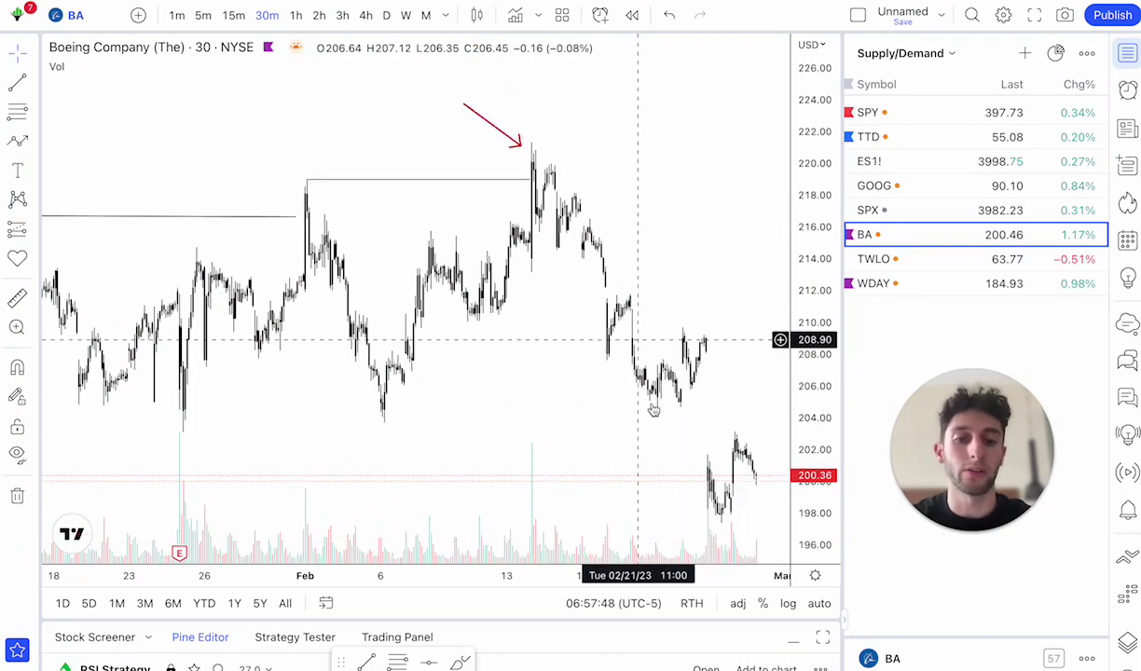
{"action": "scroll", "coordinate": [687, 480], "scroll_direction": "down", "scroll_amount": 3}
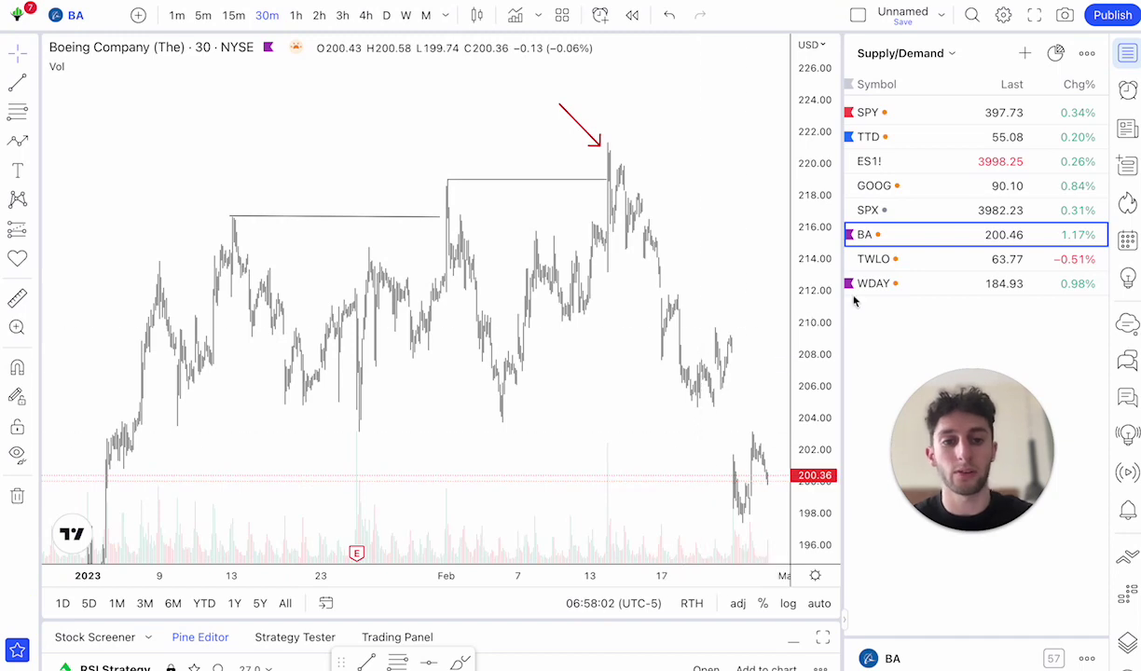
Open the TWLO chart and locate the horizontal line marking the October 2022 high.
{"action": "left_click", "coordinate": [898, 261]}
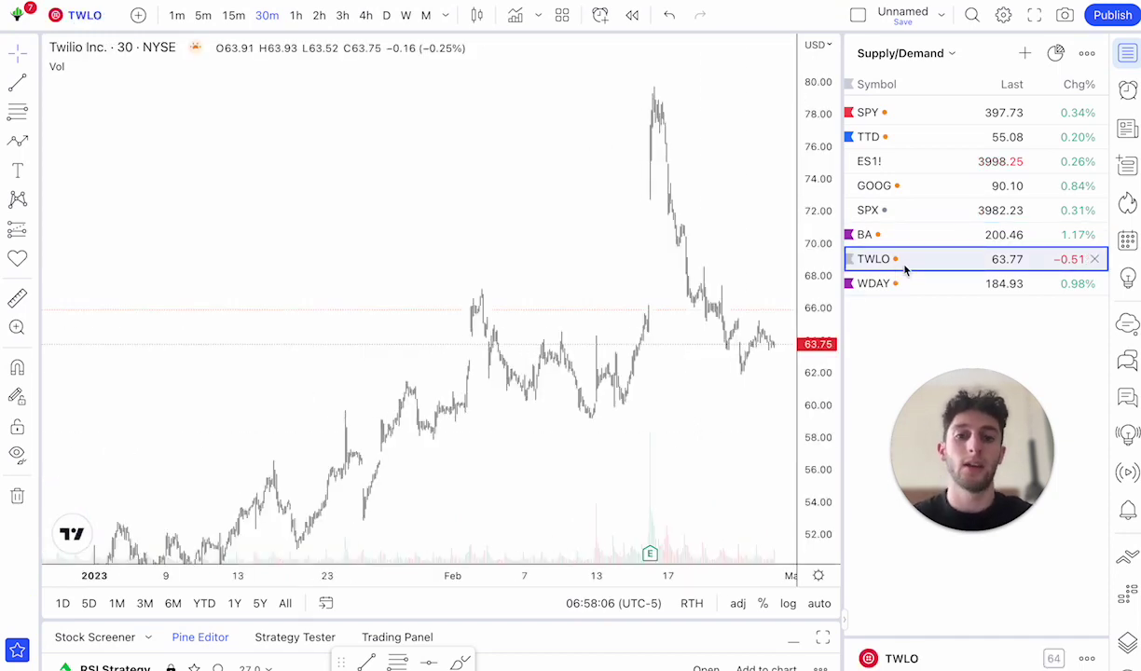
{"action": "scroll", "coordinate": [772, 252], "scroll_direction": "down", "scroll_amount": 6}
{"action": "scroll", "coordinate": [657, 242], "scroll_direction": "left", "scroll_amount": 10}
{"action": "scroll", "coordinate": [629, 186], "scroll_direction": "up", "scroll_amount": 3}
{"action": "scroll", "coordinate": [629, 186], "scroll_direction": "left", "scroll_amount": 2}
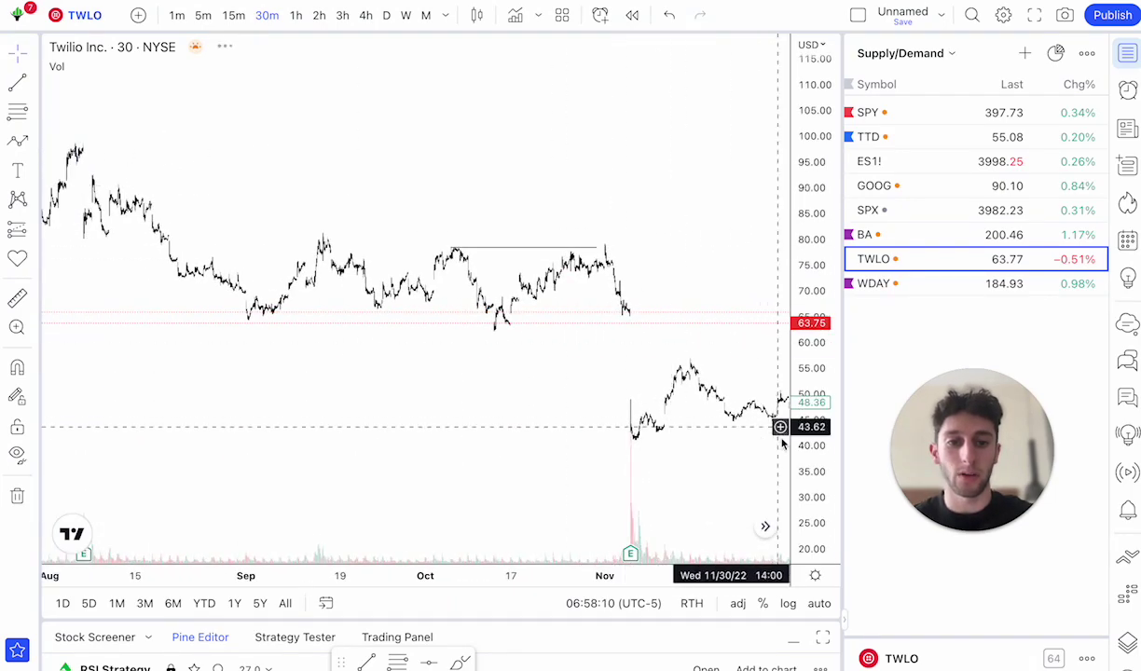
{"action": "scroll", "coordinate": [657, 247], "scroll_direction": "left", "scroll_amount": 5}
{"action": "scroll", "coordinate": [657, 247], "scroll_direction": "up", "scroll_amount": 3}
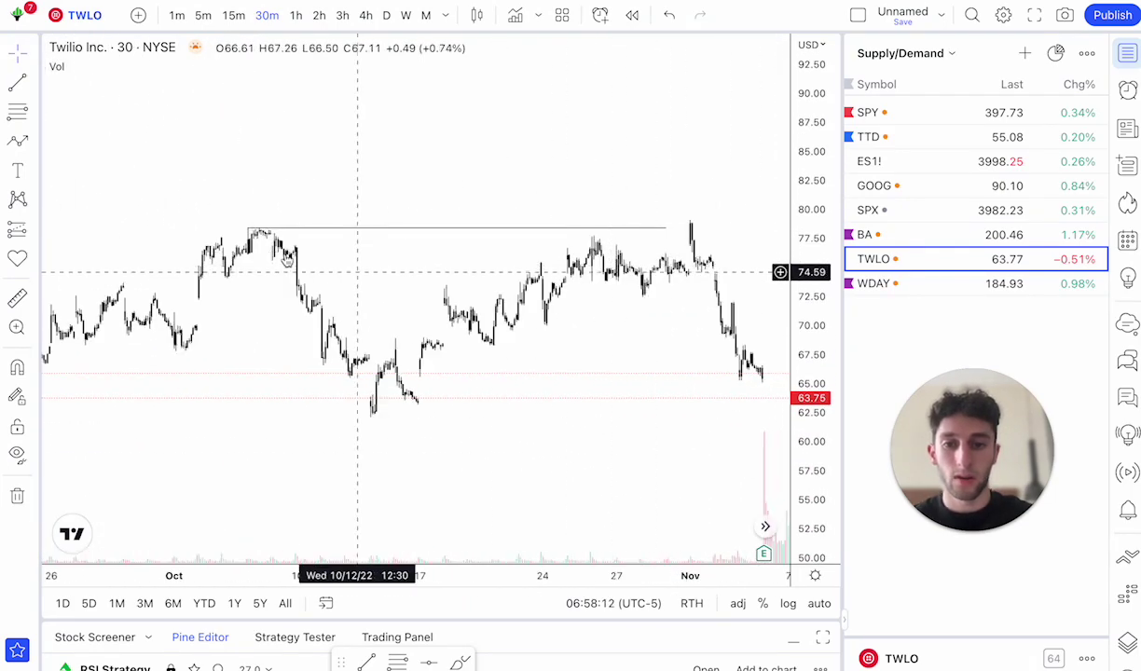
Trace a path on TWLO from the early-October low through the swing highs and lows to the 1 November high, and discard it.
{"action": "left_click", "coordinate": [18, 142]}
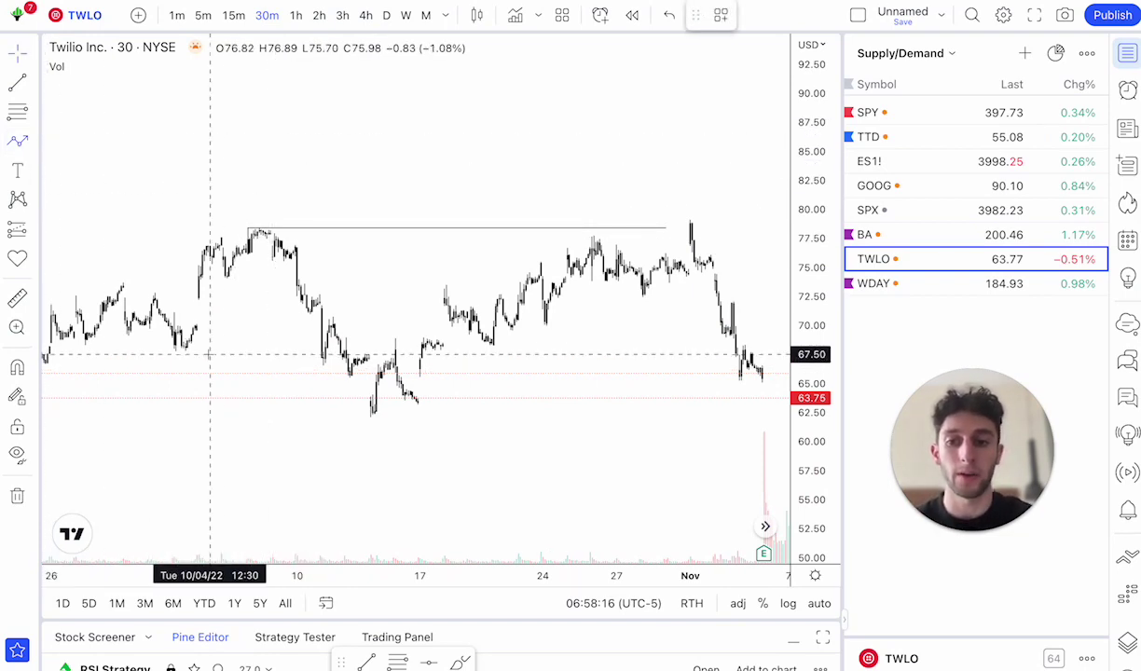
{"action": "left_click", "coordinate": [176, 349]}
{"action": "left_click", "coordinate": [252, 247]}
{"action": "left_click", "coordinate": [381, 409]}
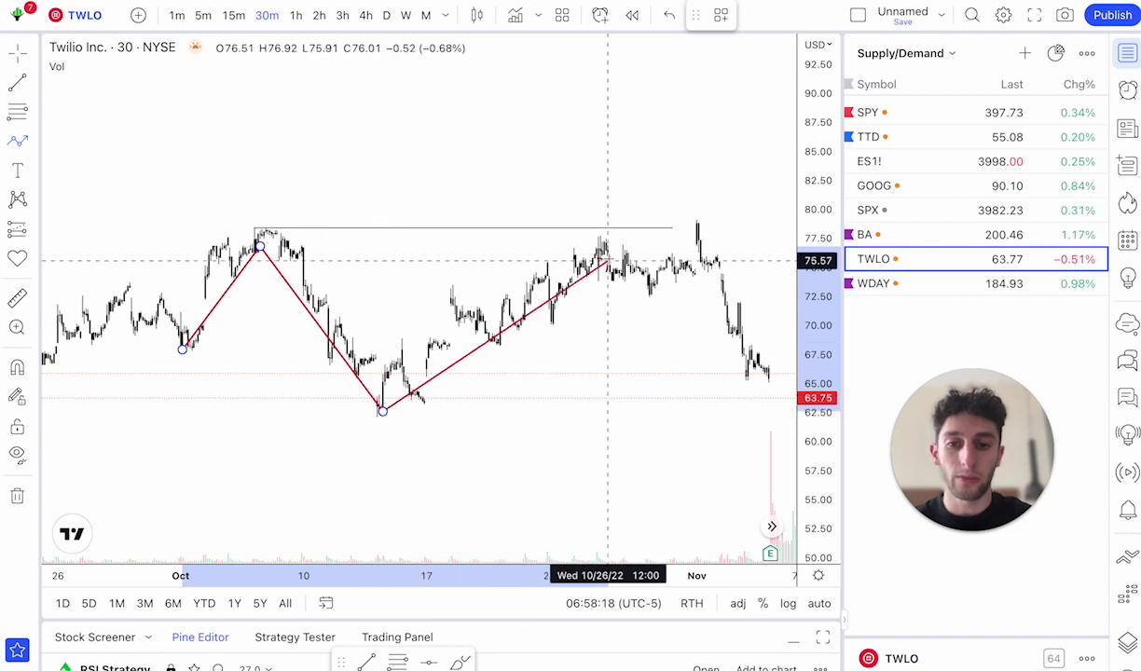
{"action": "left_click", "coordinate": [610, 252]}
{"action": "left_click", "coordinate": [643, 301]}
{"action": "left_click", "coordinate": [670, 282]}
{"action": "left_click", "coordinate": [697, 272]}
{"action": "left_click", "coordinate": [697, 255]}
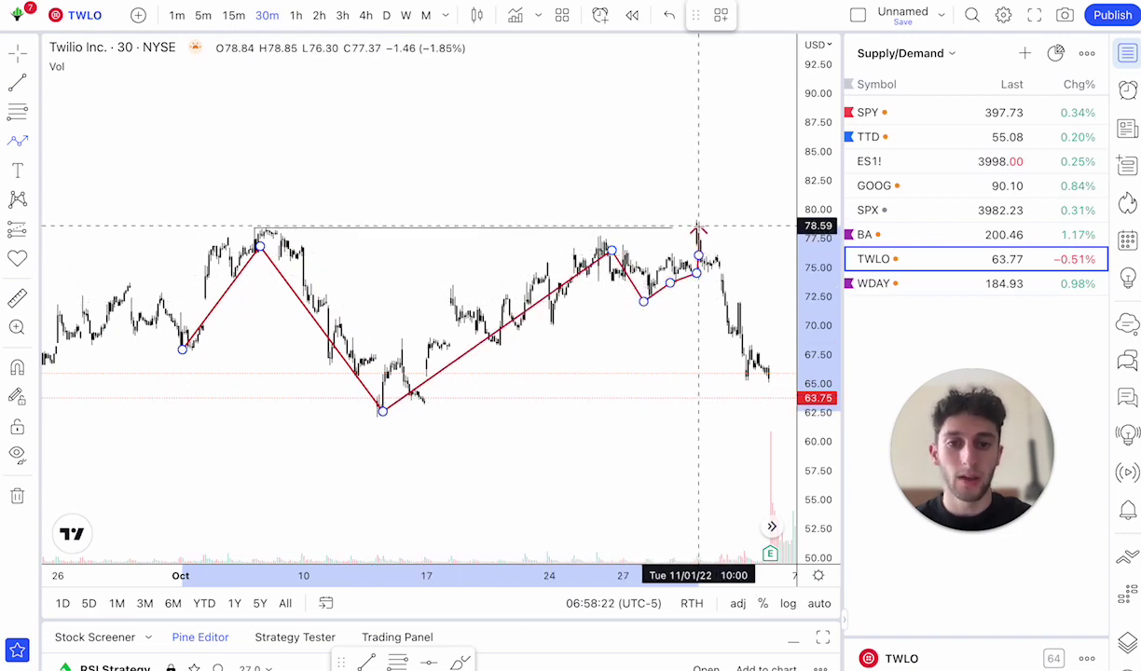
{"action": "key", "text": "Escape"}
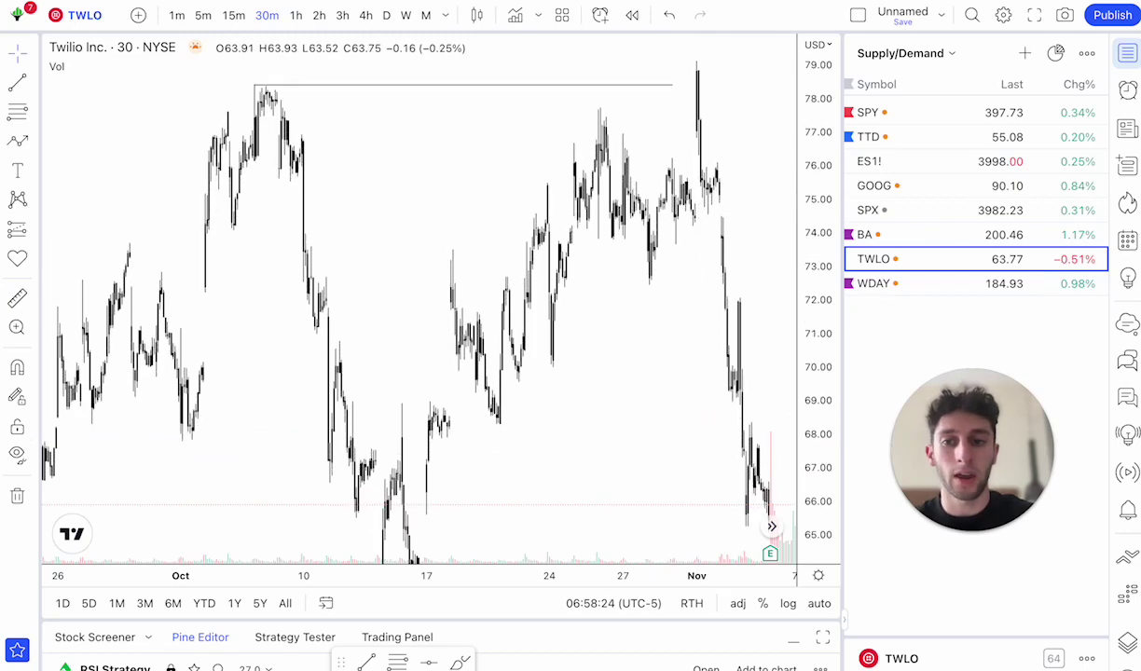
Examine TWLO's 1 November candle above the marked October high and the price action around the early-November earnings gap.
{"action": "scroll", "coordinate": [750, 187], "scroll_direction": "up", "scroll_amount": 3}
{"action": "left_click_drag", "start_coordinate": [751, 187], "coordinate": [606, 323]}
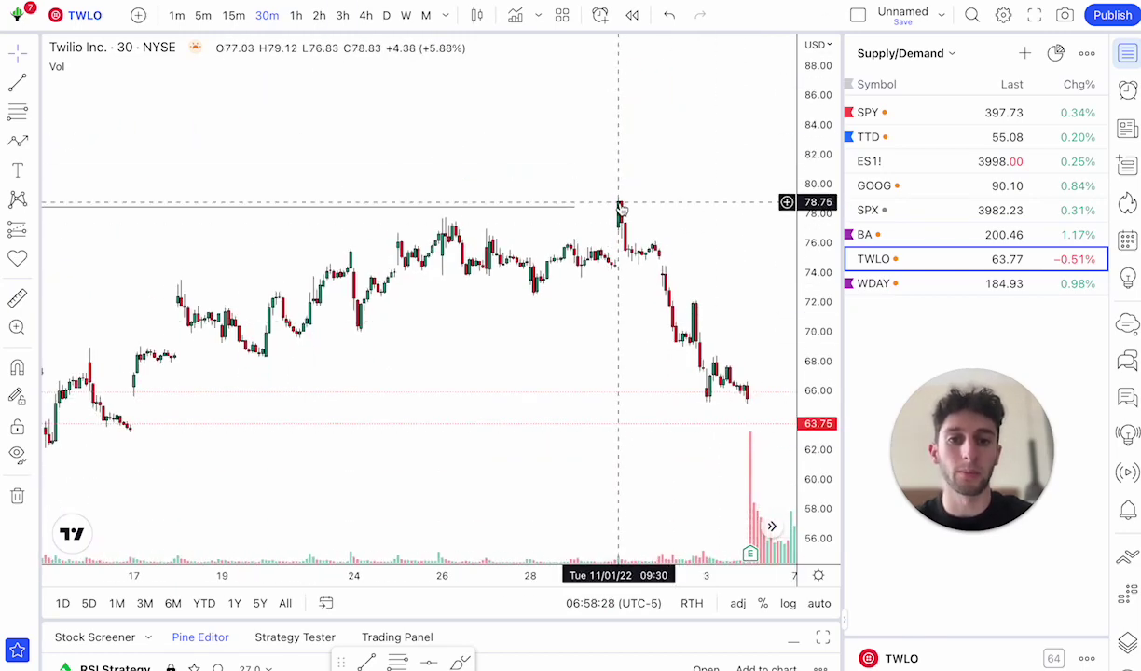
{"action": "scroll", "coordinate": [620, 205], "scroll_direction": "down", "scroll_amount": 5}
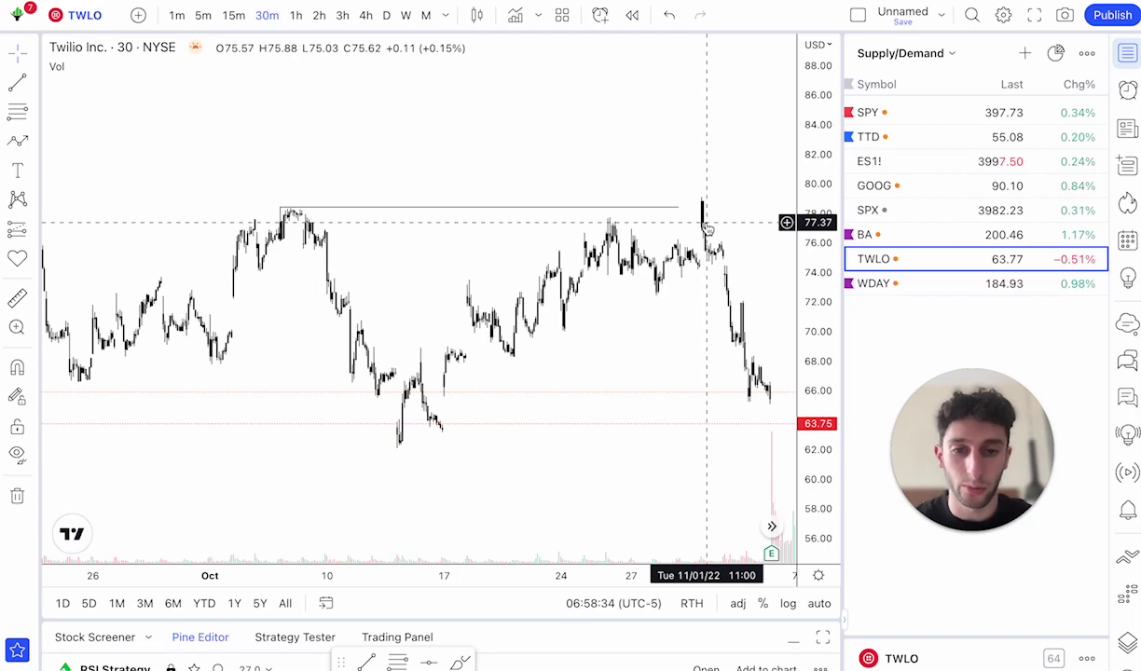
{"action": "scroll", "coordinate": [719, 300], "scroll_direction": "right", "scroll_amount": 3}
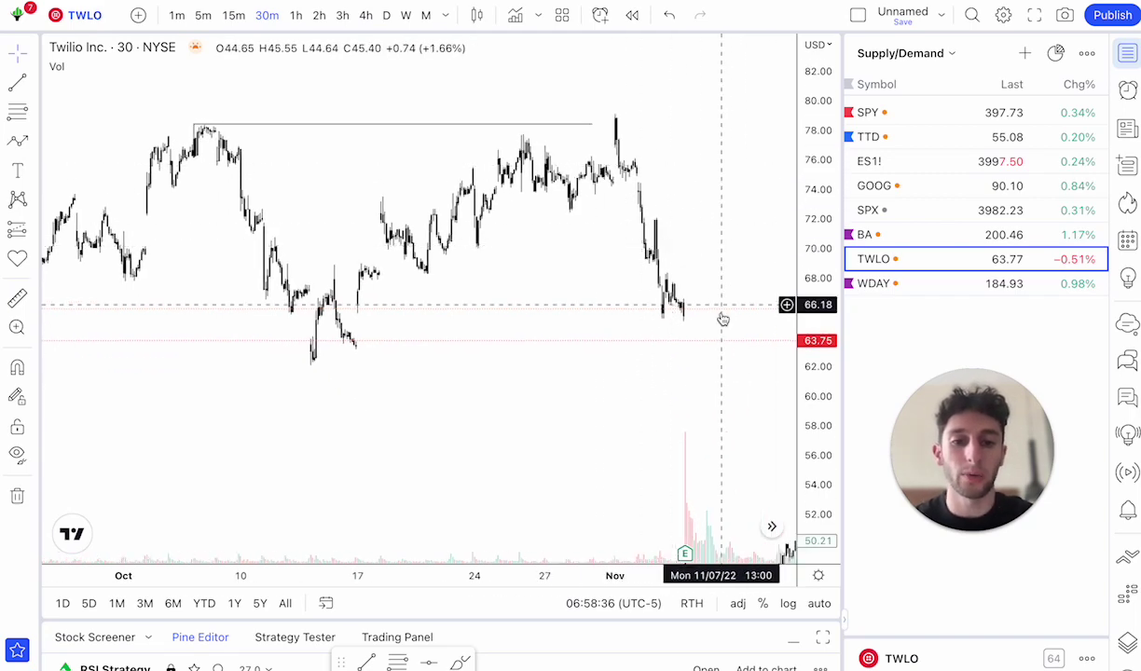
{"action": "left_click_drag", "start_coordinate": [712, 308], "coordinate": [636, 154]}
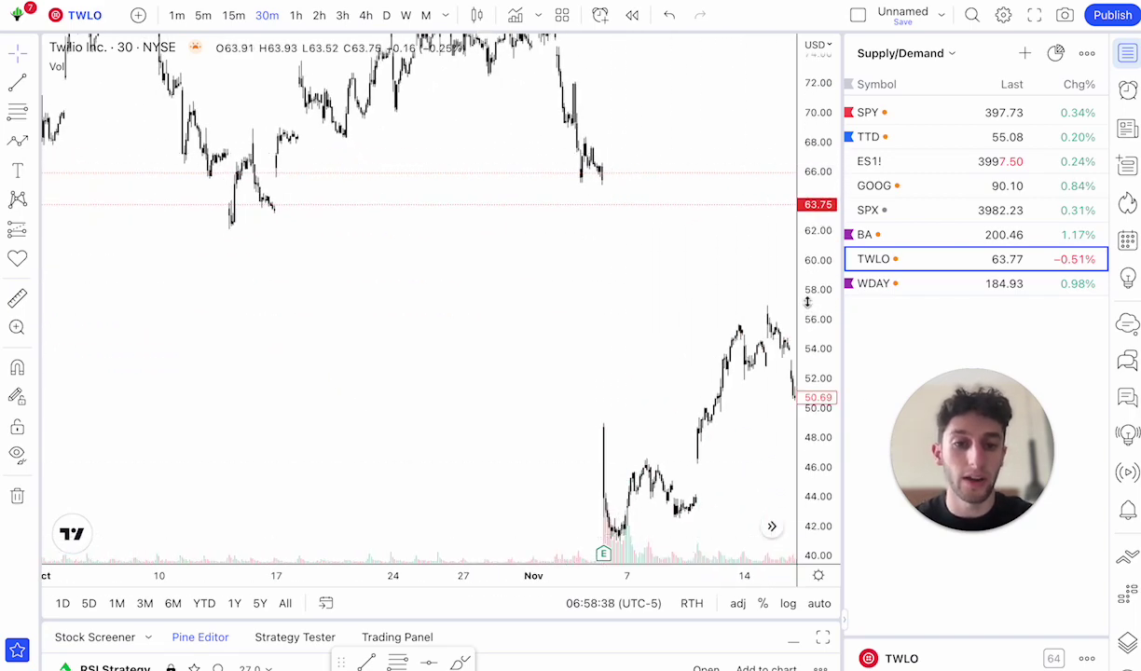
{"action": "double_click", "coordinate": [827, 389]}
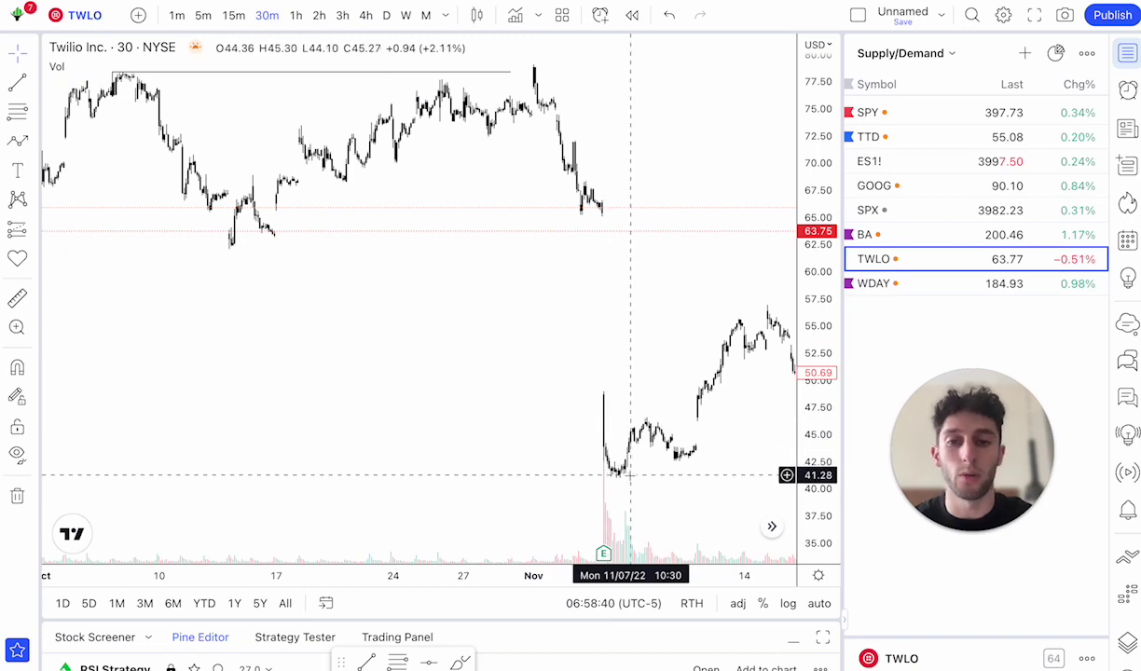
{"action": "scroll", "coordinate": [560, 397], "scroll_direction": "left", "scroll_amount": 5}
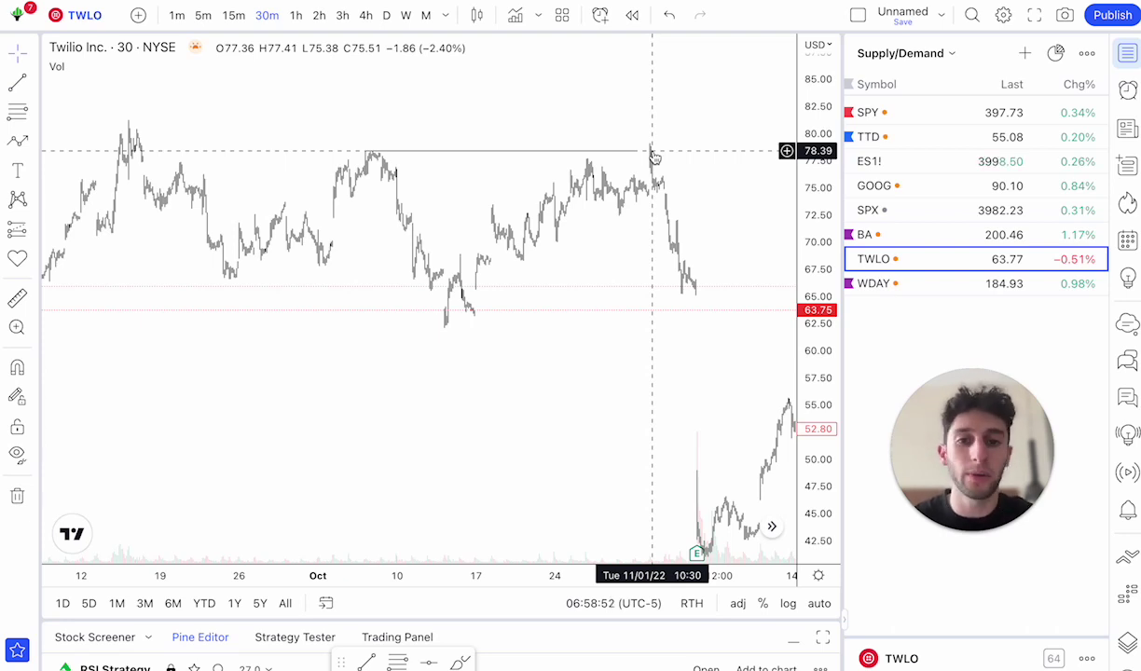
{"action": "scroll", "coordinate": [654, 156], "scroll_direction": "up", "scroll_amount": 3}
{"action": "left_click_drag", "start_coordinate": [669, 153], "coordinate": [738, 262]}
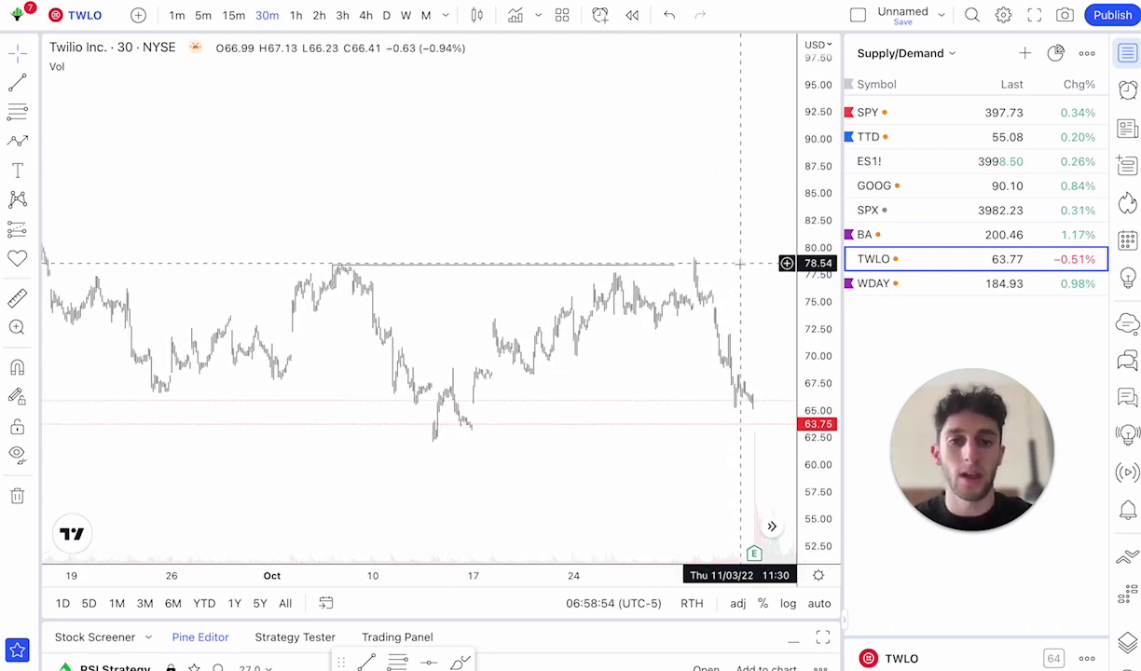
{"action": "double_click", "coordinate": [827, 422]}
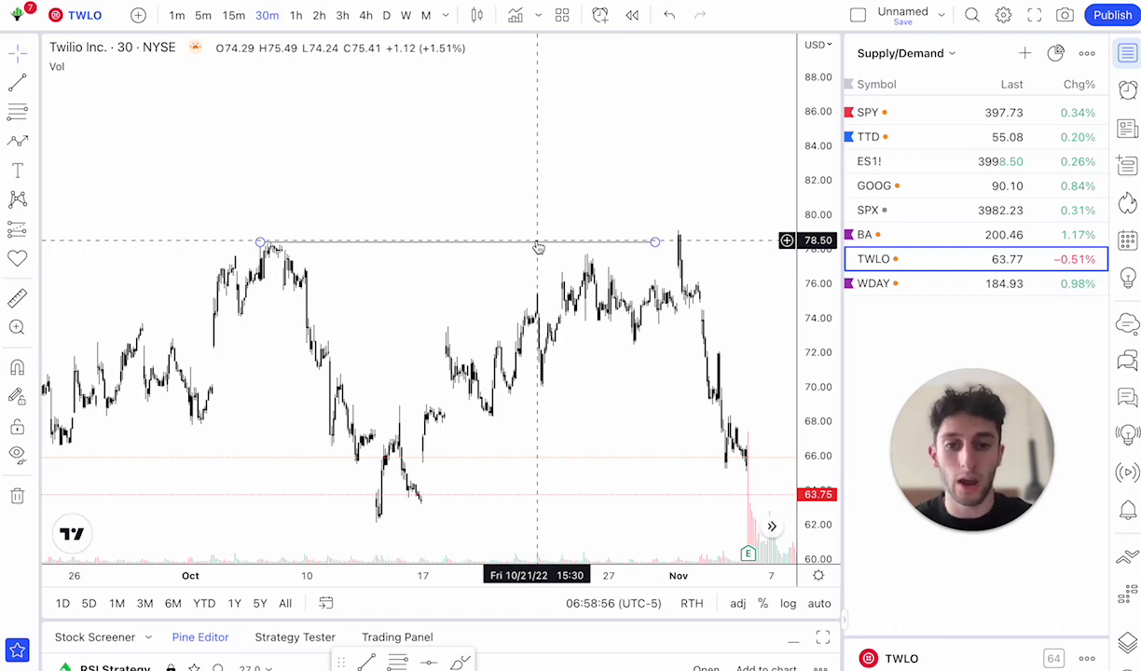
Return to the BA chart and inspect the 1 February breakout candle and the range before it.
{"action": "key", "text": "Up"}
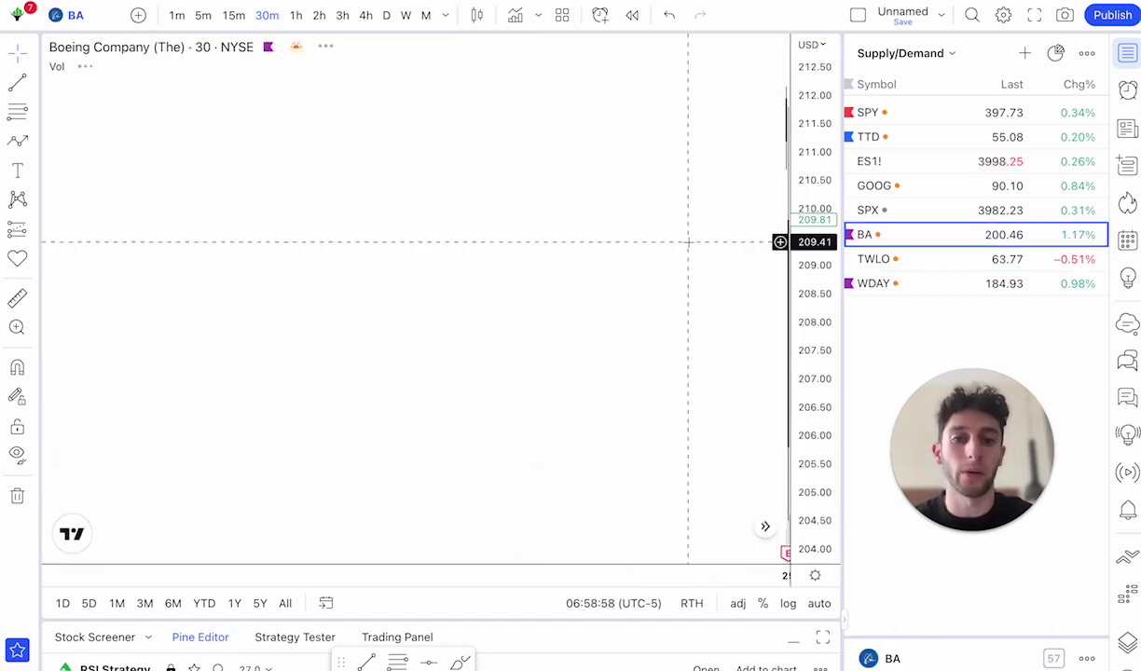
{"action": "scroll", "coordinate": [606, 439], "scroll_direction": "right", "scroll_amount": 5}
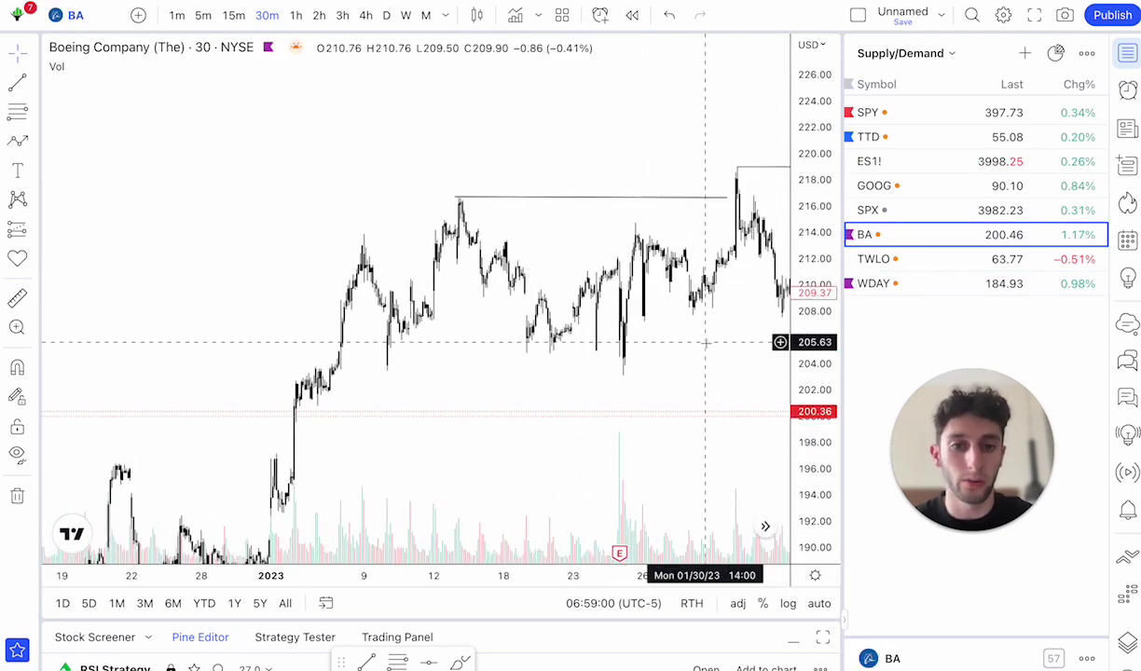
{"action": "scroll", "coordinate": [655, 385], "scroll_direction": "right", "scroll_amount": 5}
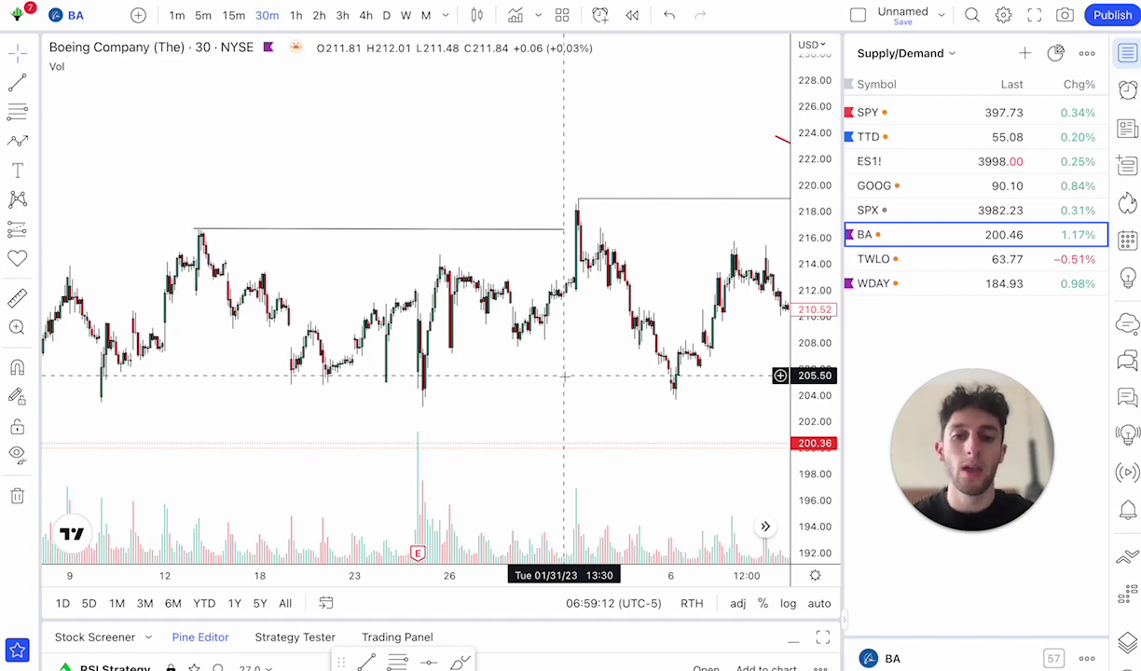
{"action": "scroll", "coordinate": [563, 376], "scroll_direction": "down", "scroll_amount": 1}
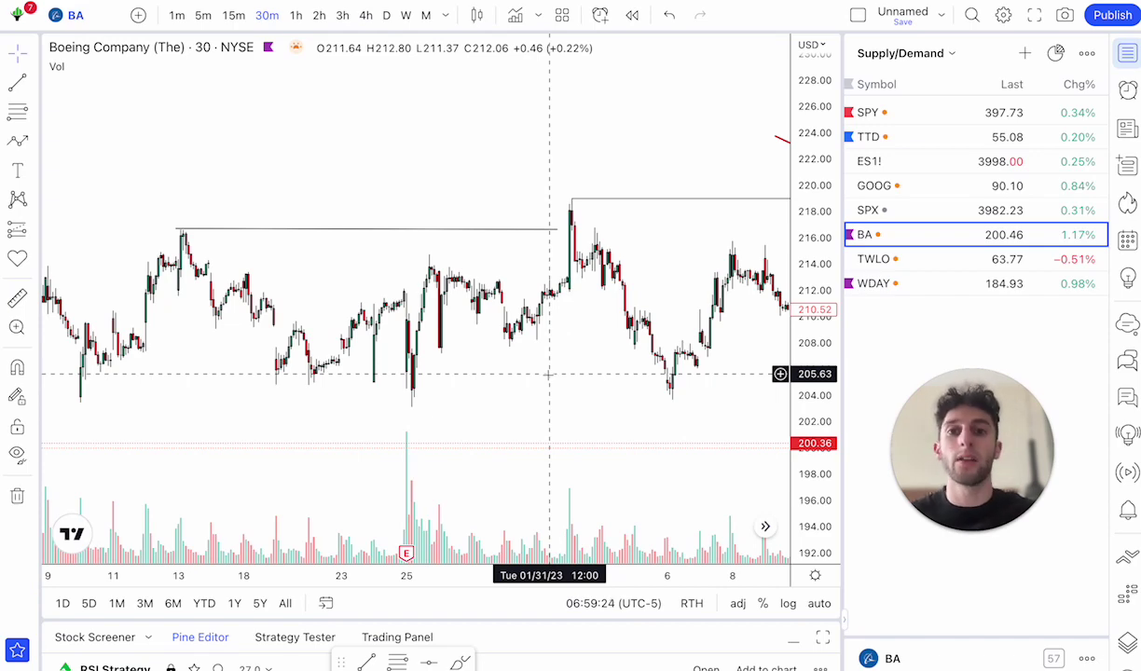
{"action": "scroll", "coordinate": [587, 369], "scroll_direction": "up", "scroll_amount": 3}
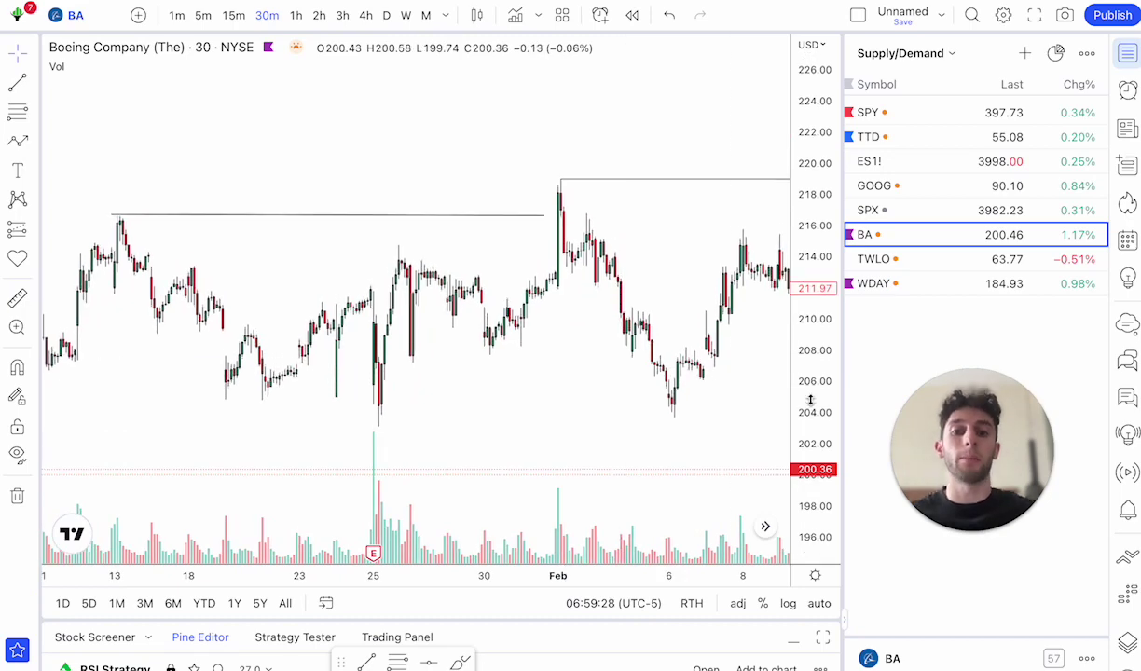
{"action": "scroll", "coordinate": [536, 306], "scroll_direction": "up", "scroll_amount": 3}
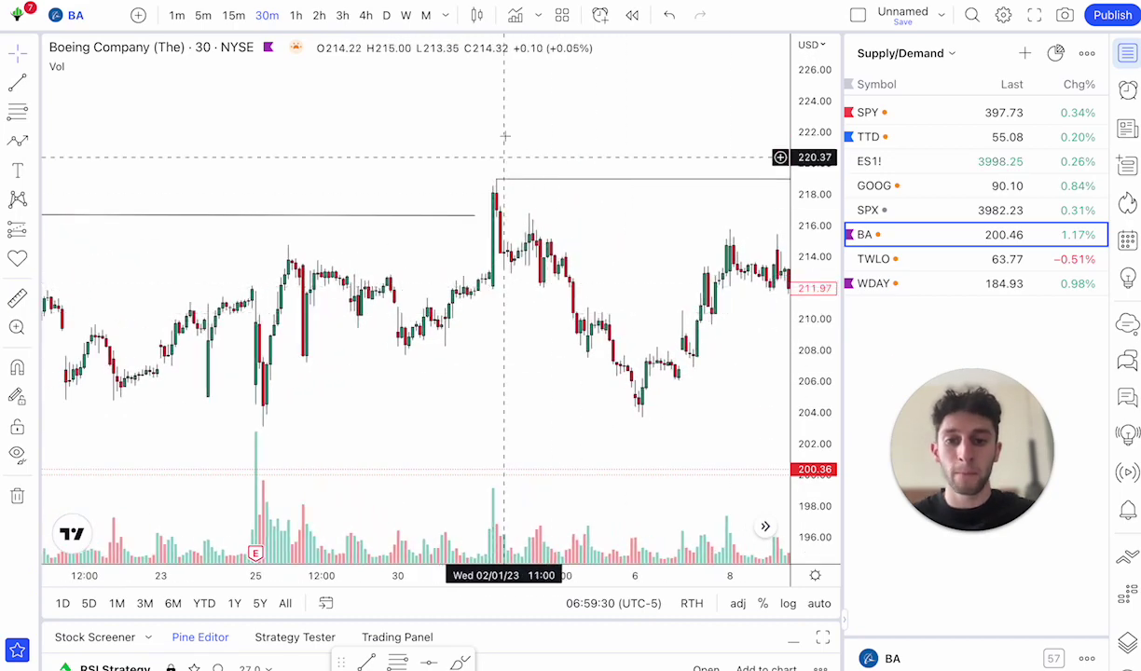
Draw a rectangle at the base of the 1 February breakout candle, from about 212 to 213, extending to 2 February.
{"action": "left_click", "coordinate": [28, 139]}
{"action": "left_click", "coordinate": [93, 208]}
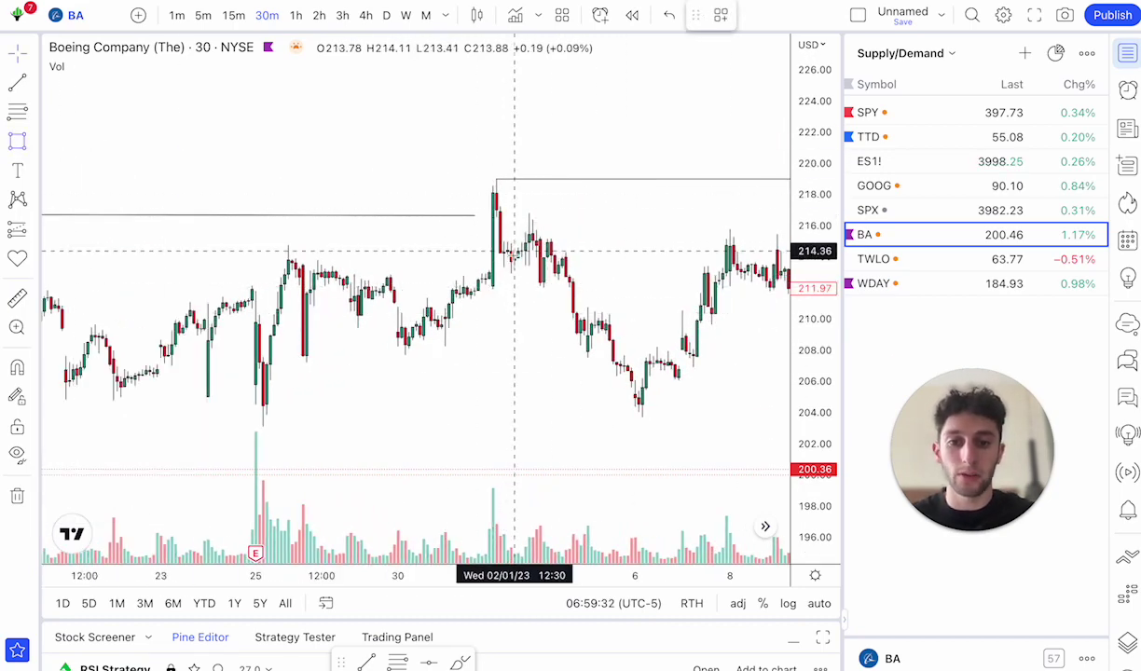
{"action": "left_click_drag", "start_coordinate": [486, 271], "coordinate": [566, 285]}
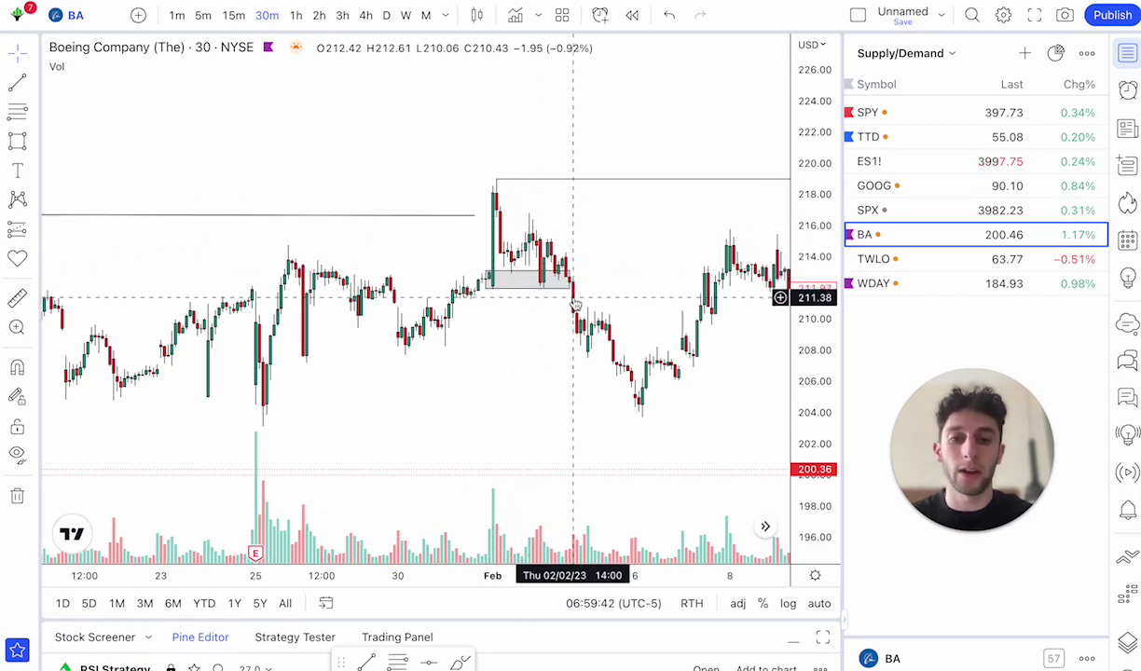
{"action": "scroll", "coordinate": [575, 304], "scroll_direction": "down", "scroll_amount": 2}
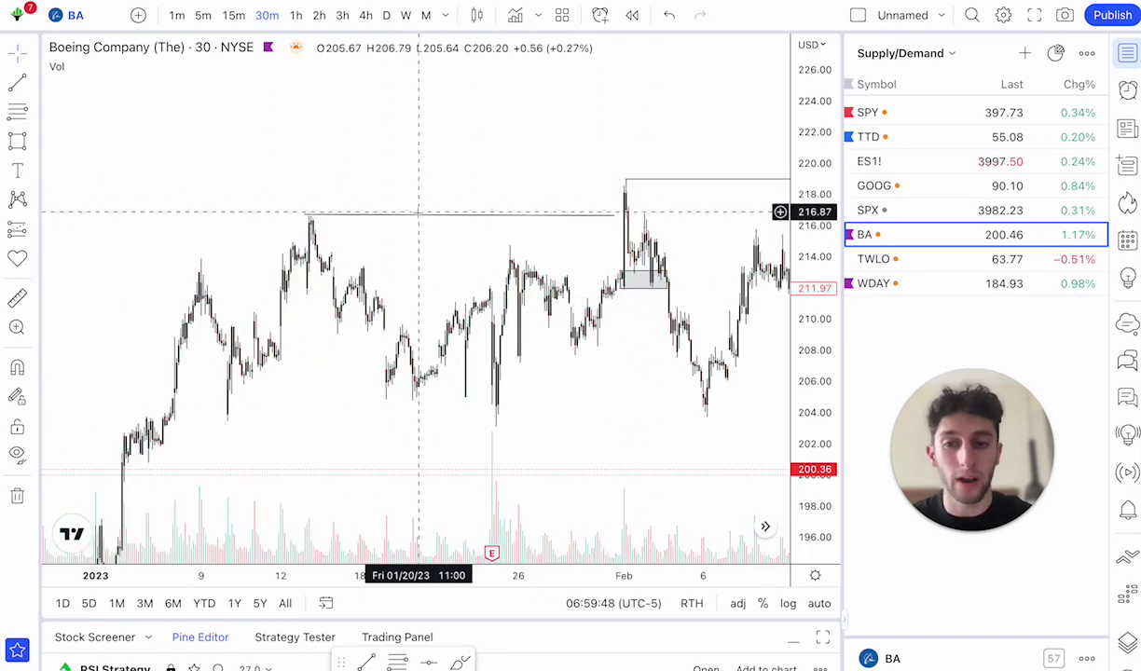
{"action": "scroll", "coordinate": [418, 213], "scroll_direction": "up", "scroll_amount": 1}
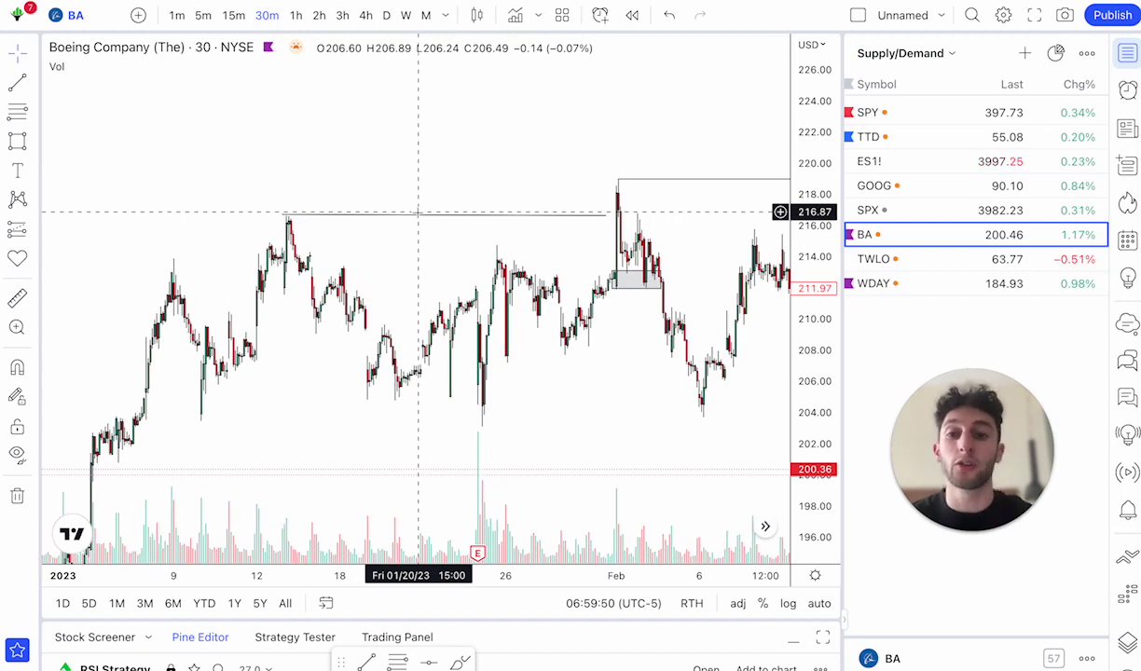
Place an example BA short position on 3 February with entry 211.70, stop 217.03 and target 204.12, and delete it.
{"action": "scroll", "coordinate": [427, 210], "scroll_direction": "up", "scroll_amount": 1}
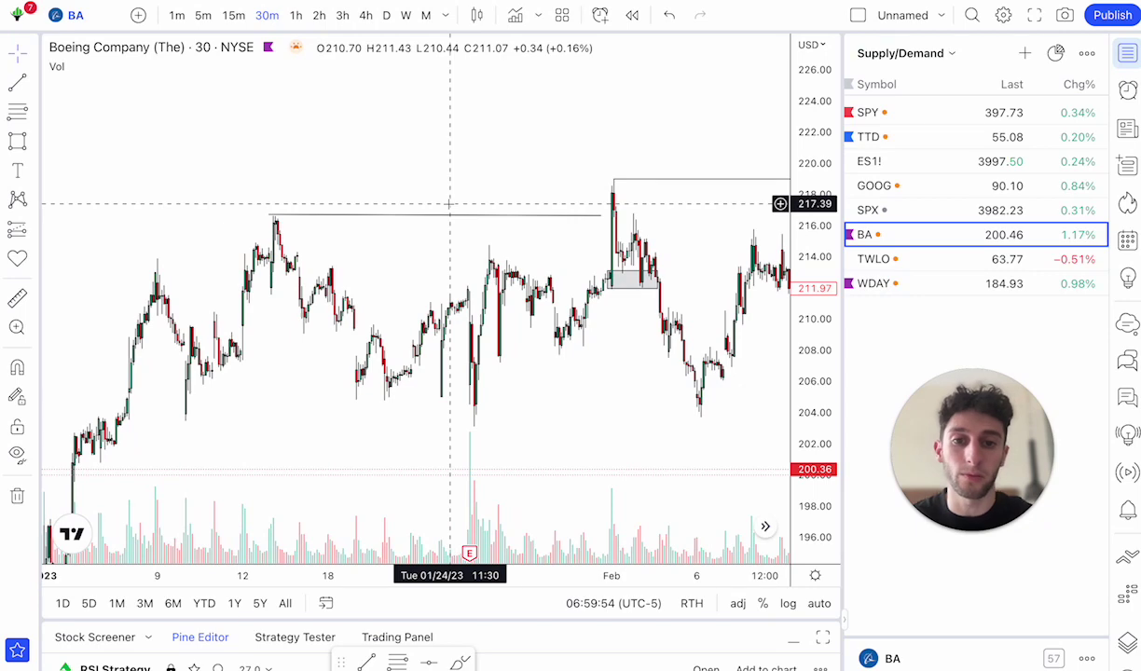
{"action": "scroll", "coordinate": [449, 203], "scroll_direction": "right", "scroll_amount": 3}
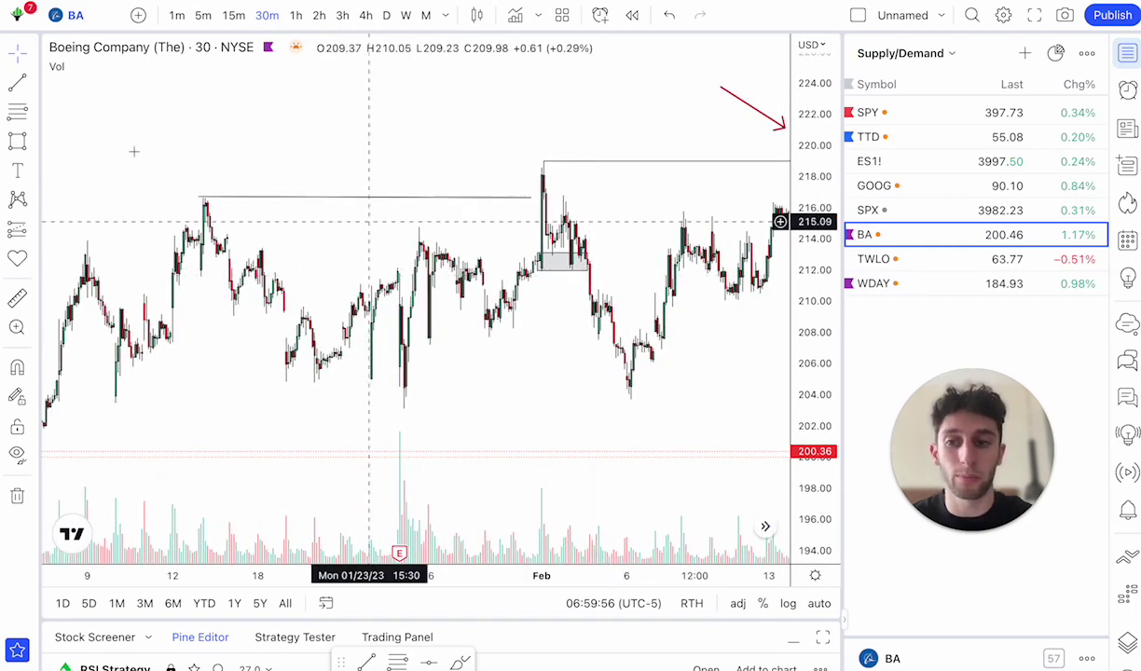
{"action": "left_click", "coordinate": [17, 229]}
{"action": "left_click", "coordinate": [107, 262]}
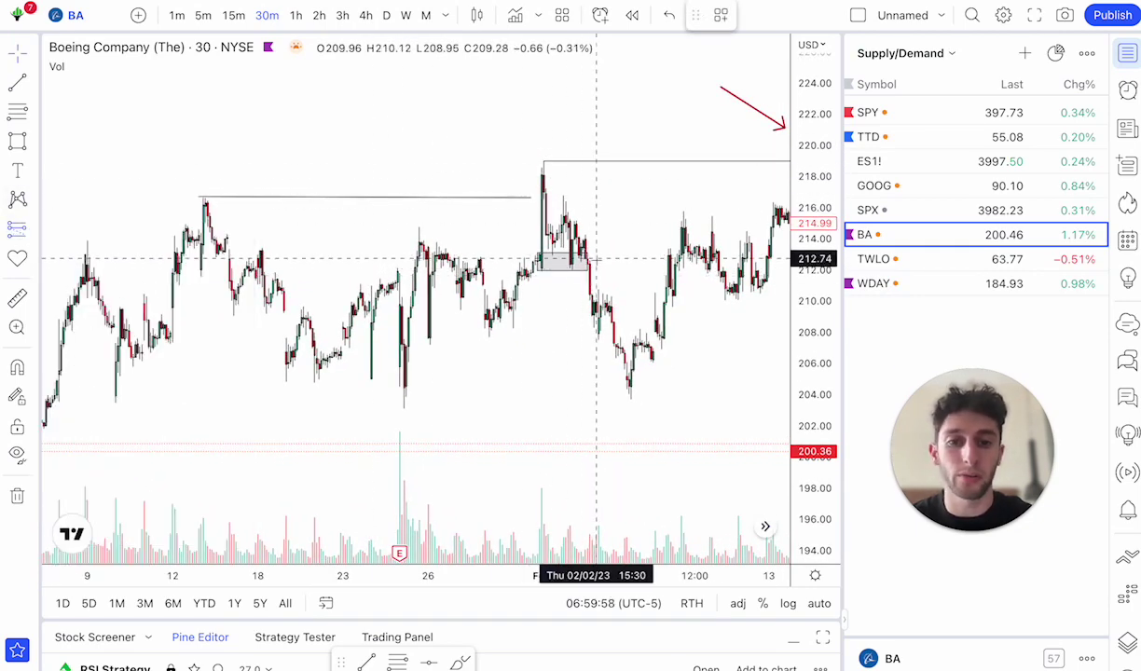
{"action": "left_click", "coordinate": [600, 275]}
{"action": "left_click_drag", "start_coordinate": [600, 223], "coordinate": [600, 192]}
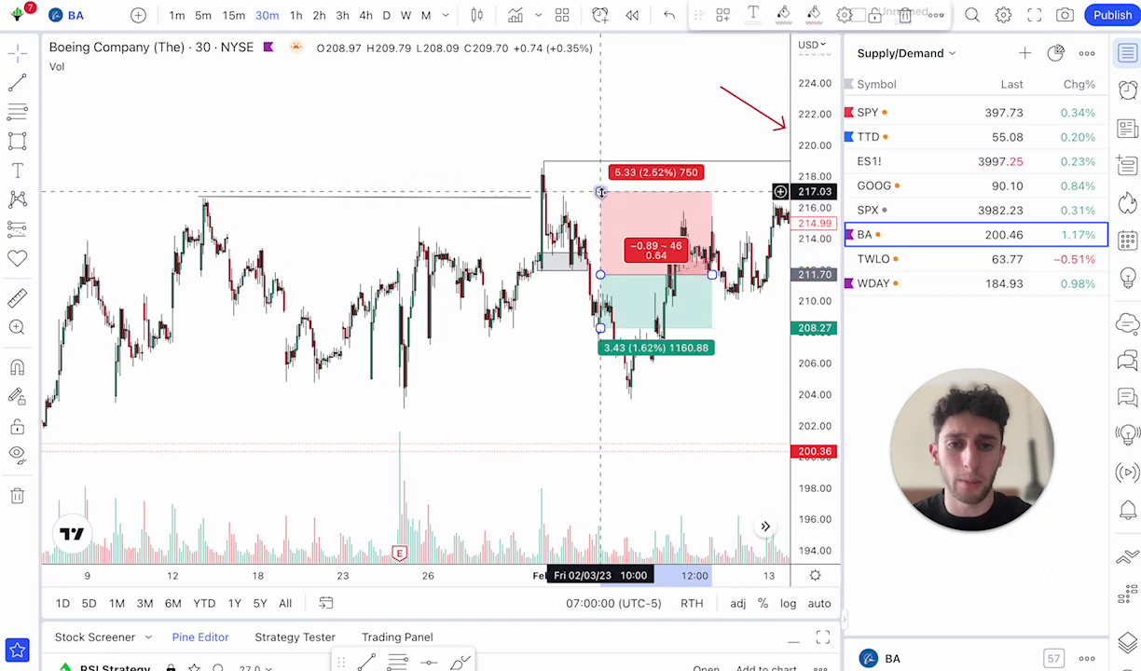
{"action": "left_click_drag", "start_coordinate": [600, 328], "coordinate": [600, 415]}
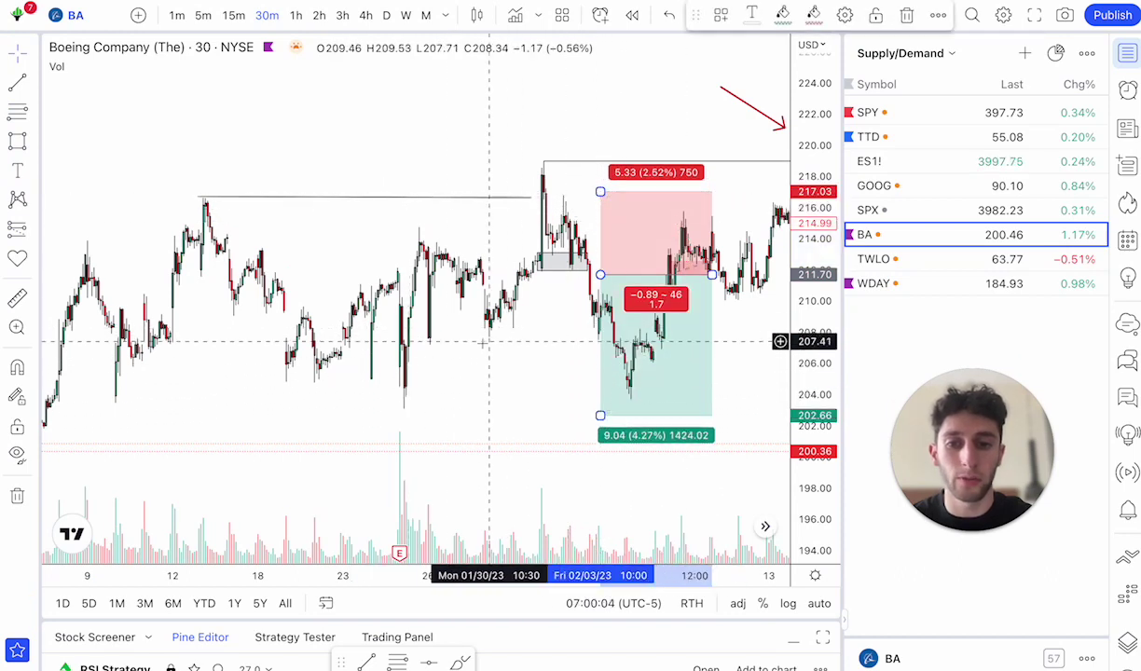
{"action": "left_click_drag", "start_coordinate": [600, 417], "coordinate": [600, 392]}
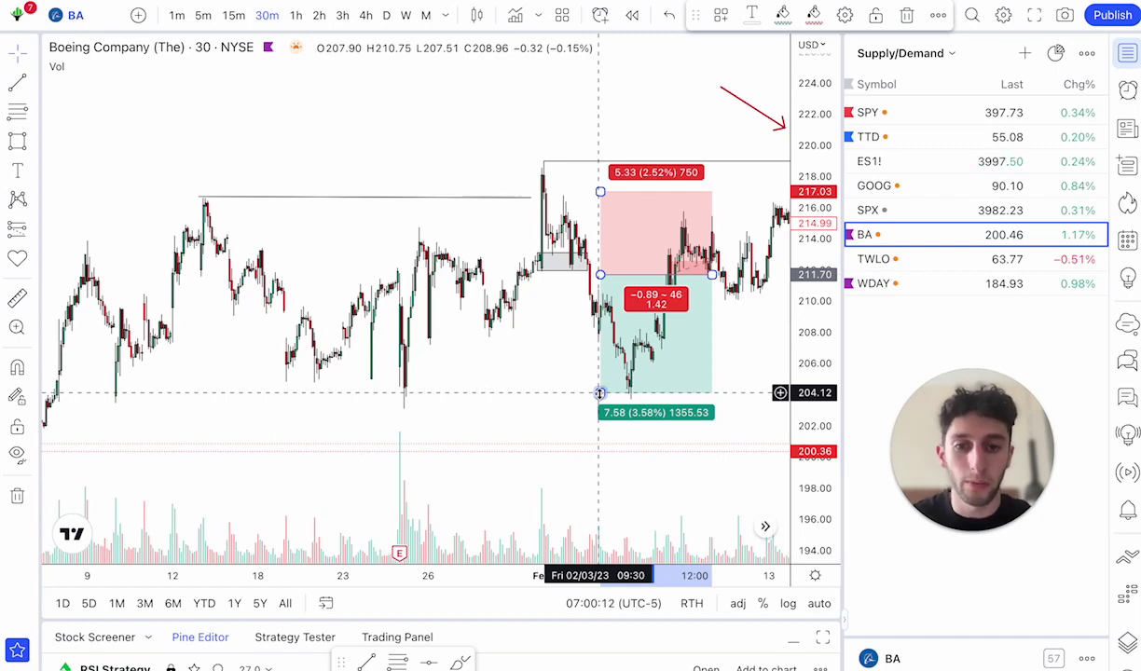
{"action": "key", "text": "Delete"}
Draw a rectangle at the base of the 14 February breakout candle, from about 213.6 to 215.7, extending to 15 February.
{"action": "left_click_drag", "start_coordinate": [633, 331], "coordinate": [526, 322]}
{"action": "scroll", "coordinate": [575, 377], "scroll_direction": "up", "scroll_amount": 5}
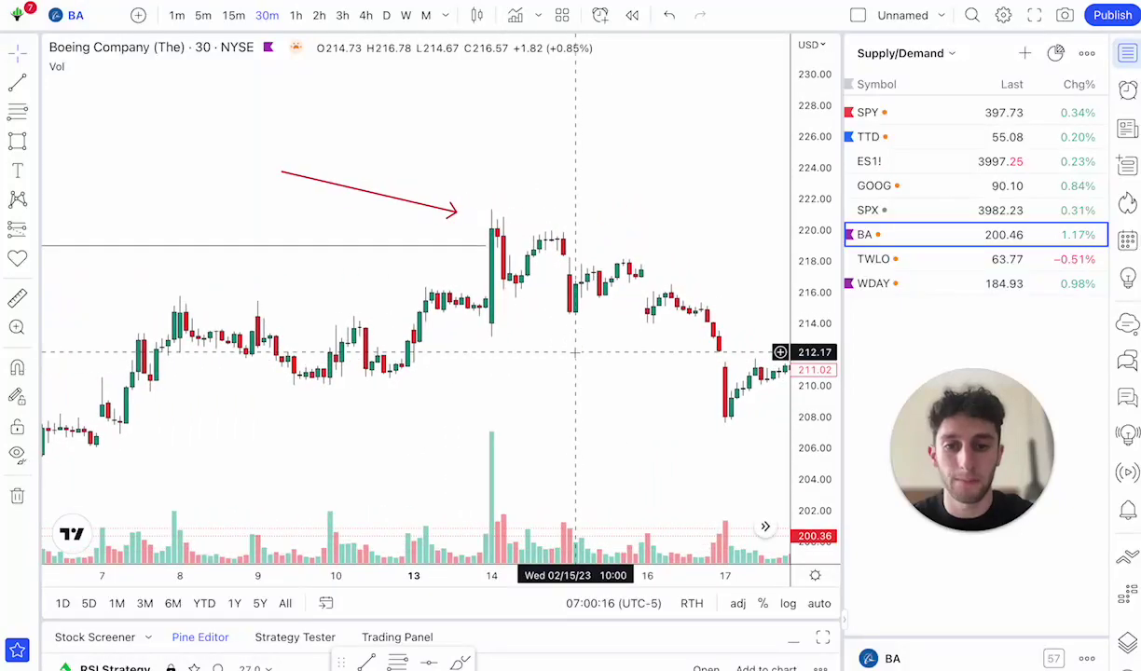
{"action": "scroll", "coordinate": [575, 350], "scroll_direction": "down", "scroll_amount": 3}
{"action": "left_click", "coordinate": [17, 140]}
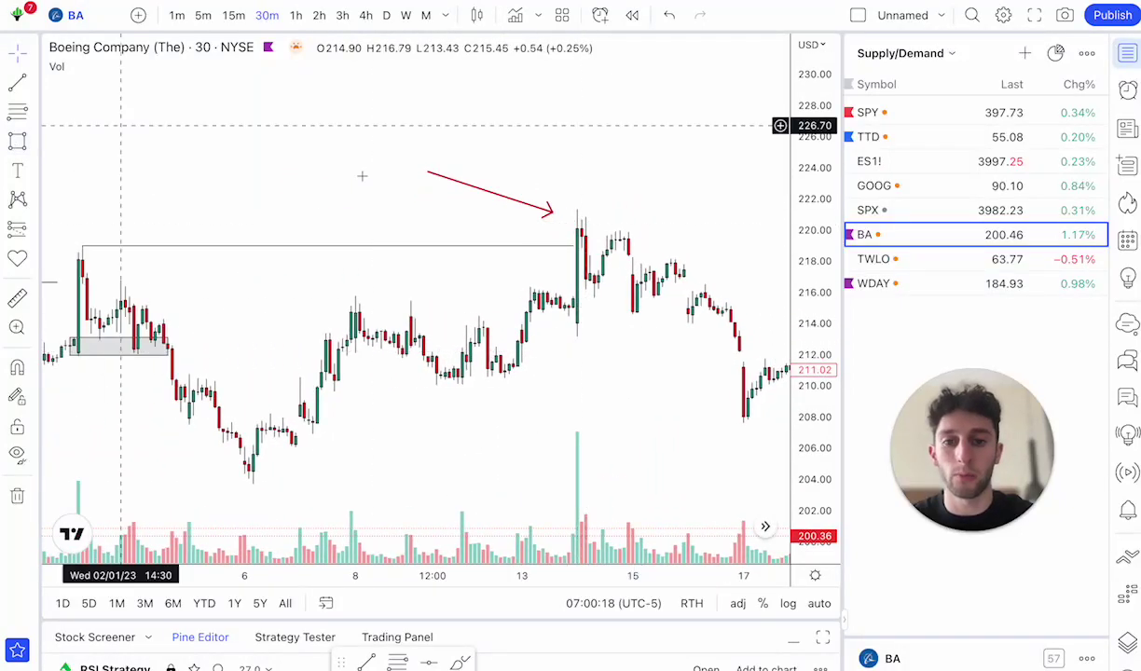
{"action": "mouse_move", "coordinate": [577, 297]}
{"action": "left_mouse_down"}
{"action": "mouse_move", "coordinate": [611, 325]}
{"action": "mouse_move", "coordinate": [663, 330]}
{"action": "left_mouse_up"}
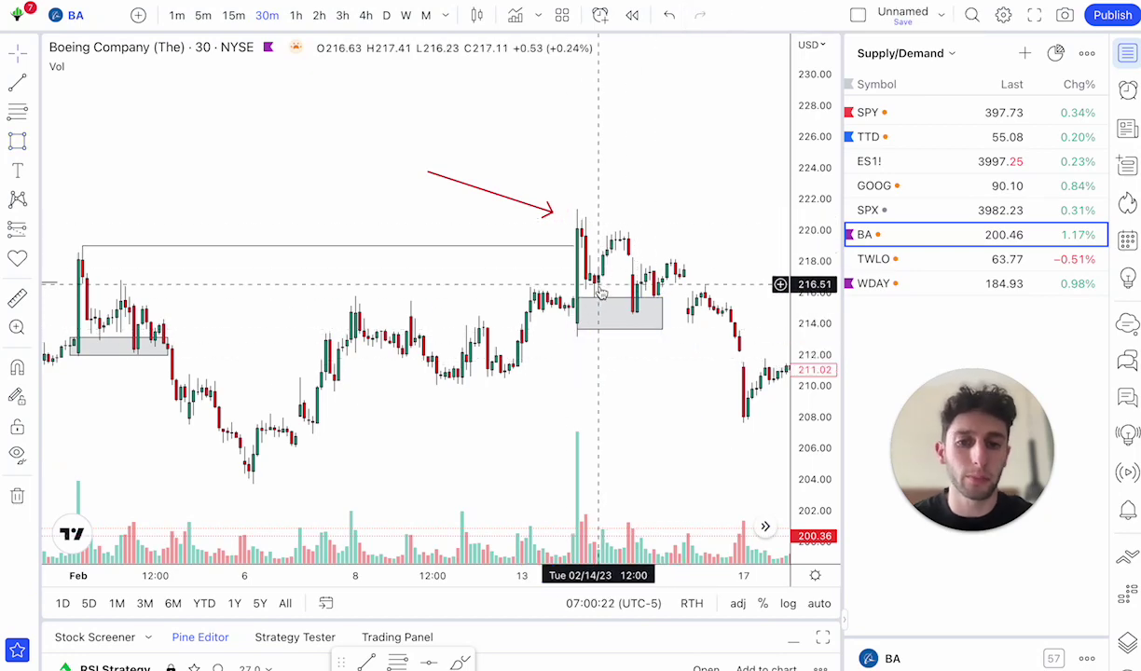
Extend the 14 February rectangle's upper corner back to 13 February 15:00 at 215.80.
{"action": "scroll", "coordinate": [600, 296], "scroll_direction": "down", "scroll_amount": 3}
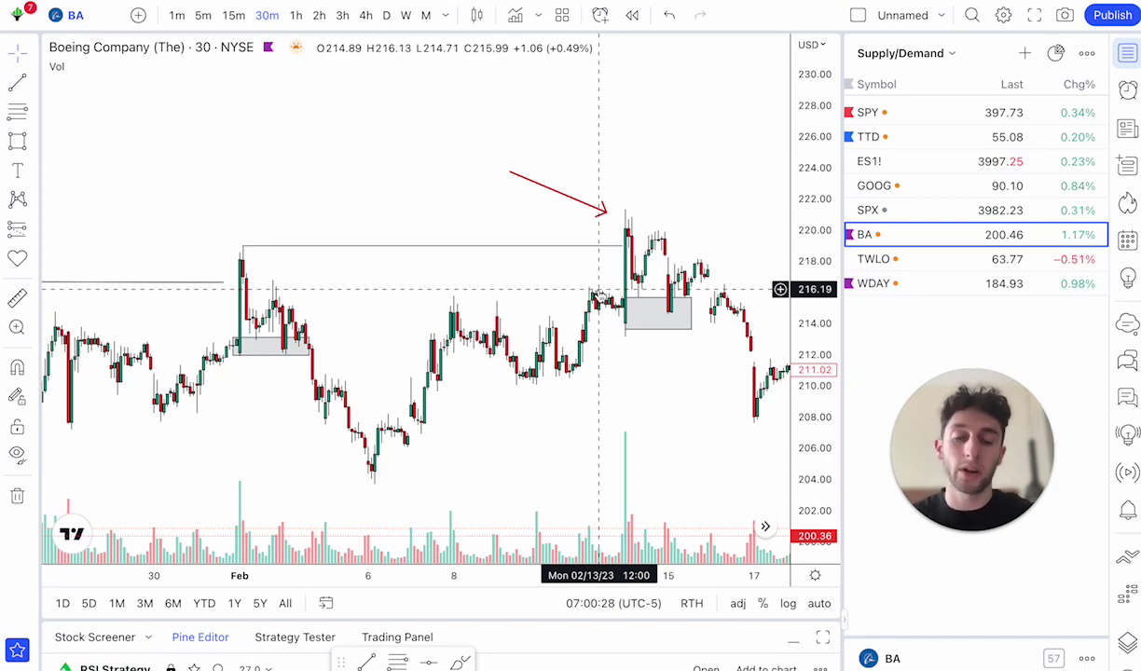
{"action": "scroll", "coordinate": [736, 332], "scroll_direction": "down", "scroll_amount": 5}
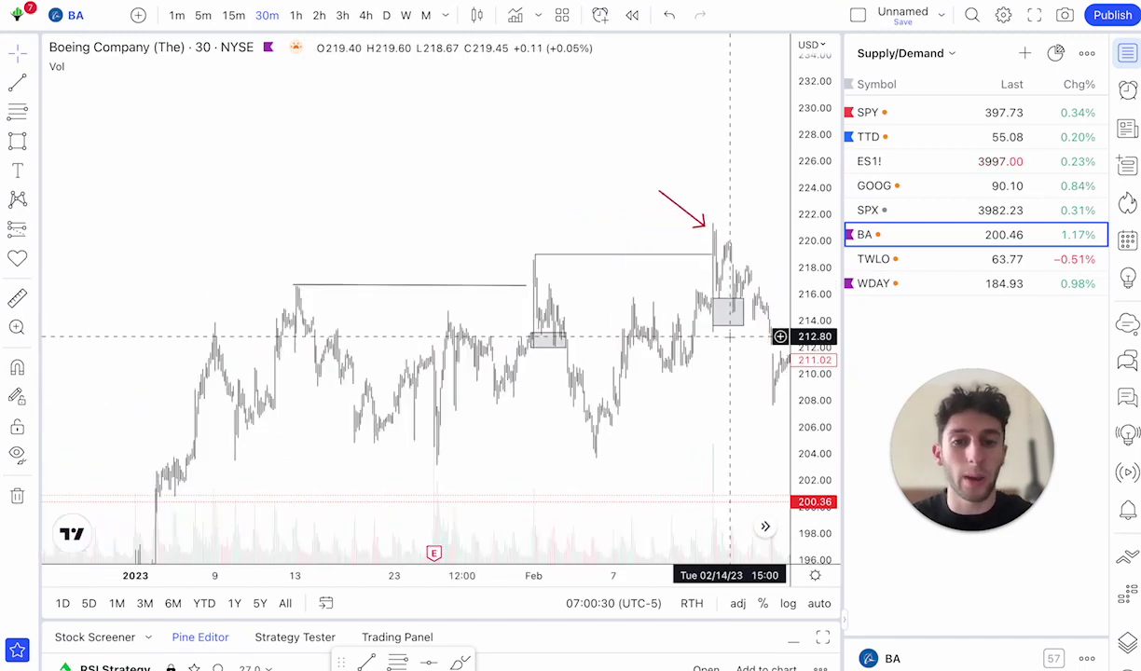
{"action": "left_click_drag", "start_coordinate": [642, 345], "coordinate": [629, 339]}
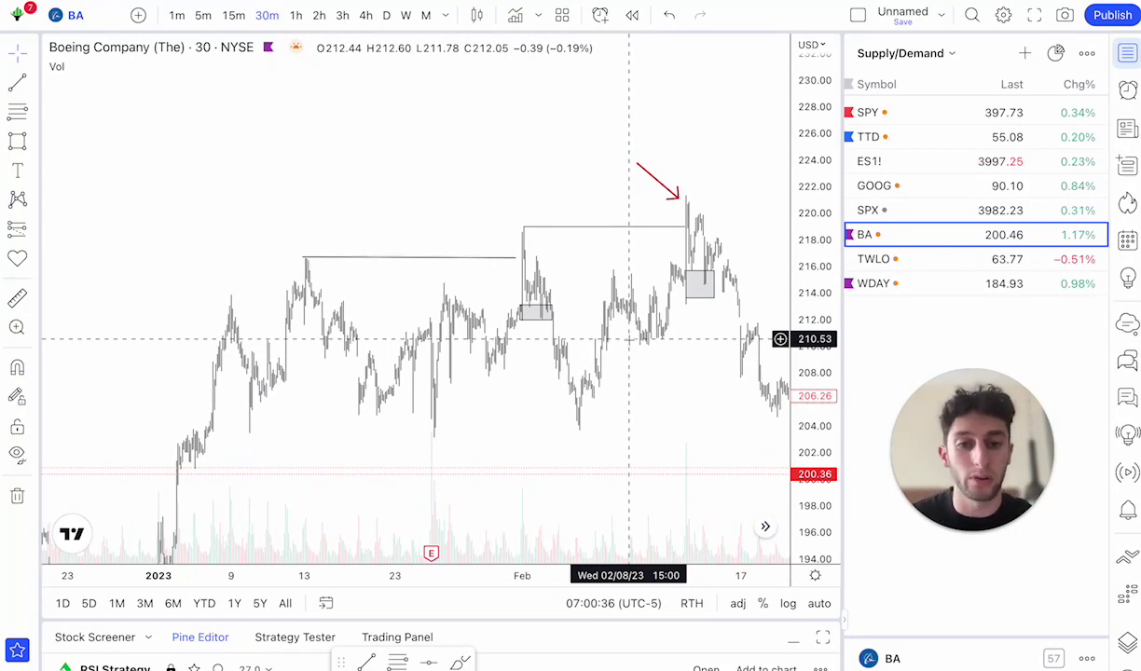
{"action": "scroll", "coordinate": [629, 339], "scroll_direction": "up", "scroll_amount": 5}
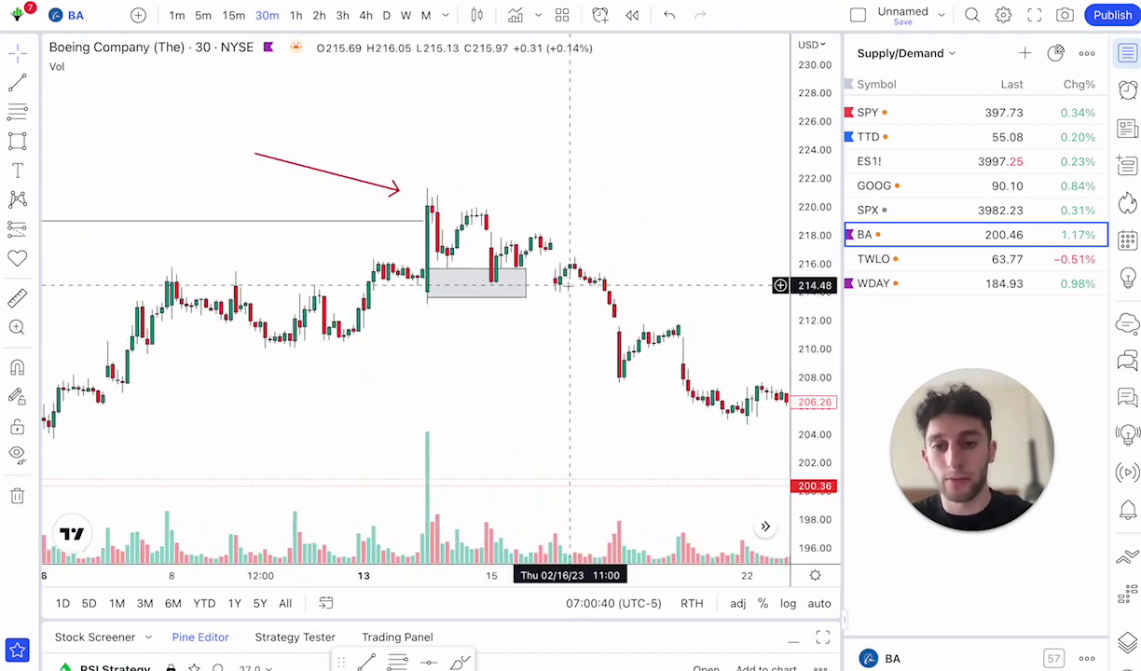
{"action": "left_click", "coordinate": [430, 270]}
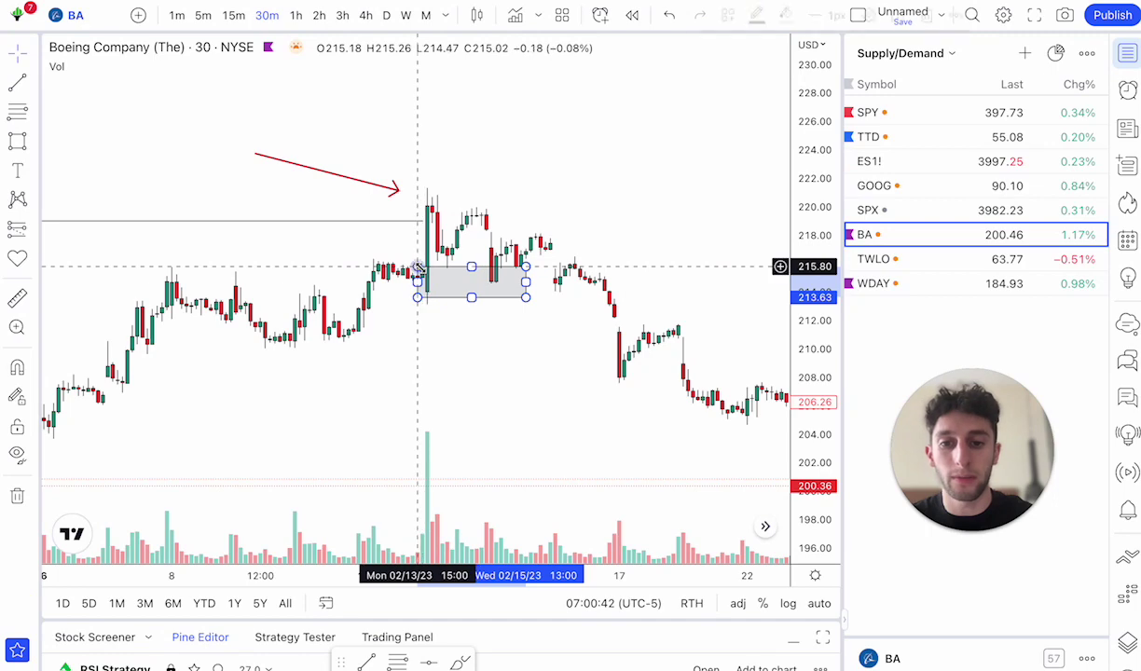
{"action": "left_click", "coordinate": [407, 224]}
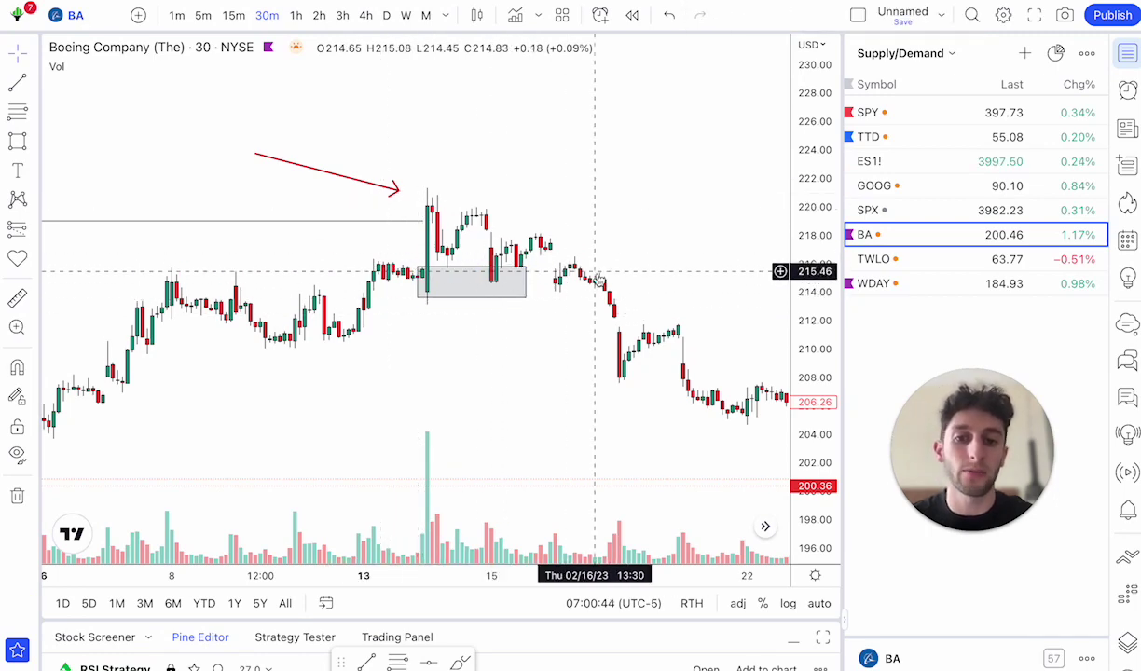
Compare both breakouts with the decline that follows, and delete the rectangle at the 14 February candle's base.
{"action": "scroll", "coordinate": [610, 317], "scroll_direction": "down", "scroll_amount": 5}
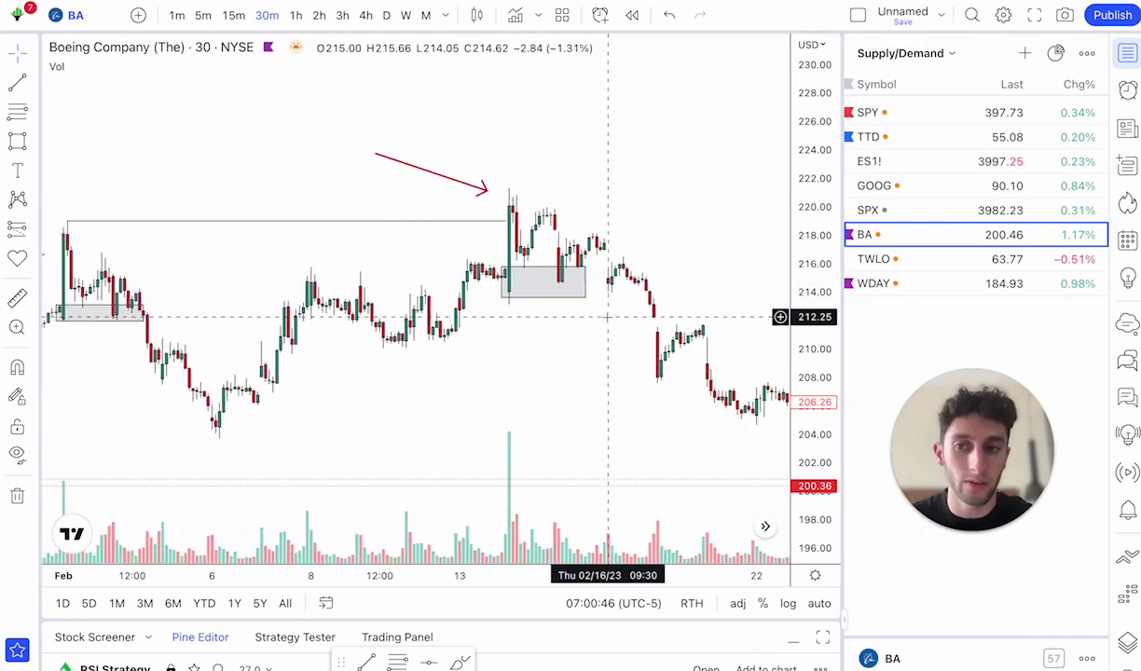
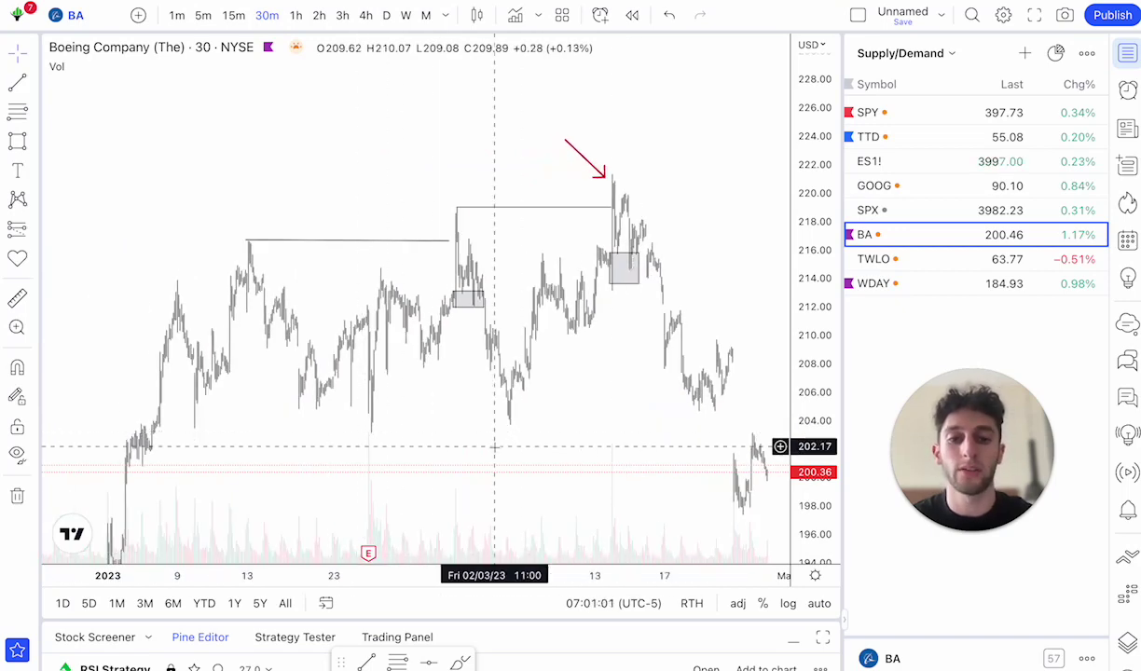
{"action": "scroll", "coordinate": [494, 448], "scroll_direction": "up", "scroll_amount": 5}
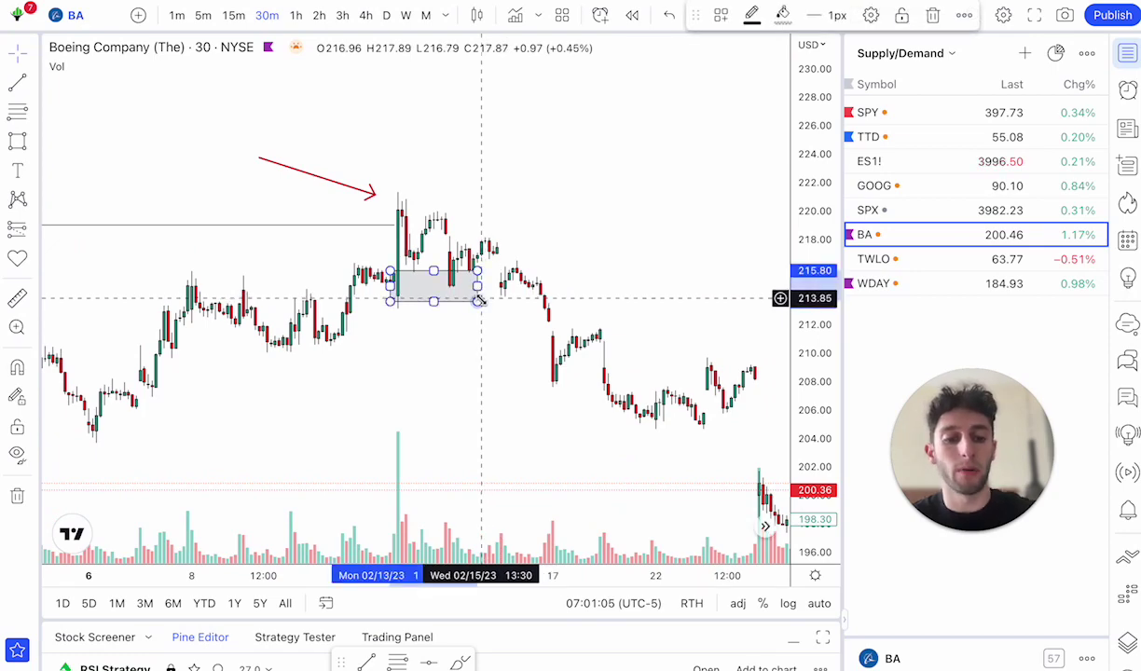
{"action": "key", "text": "Delete"}
Trace a path from the 13 February low through the 14 February high at 220.92 and the second high at 219.76 to the 15 February low.
{"action": "left_click_drag", "start_coordinate": [479, 296], "coordinate": [703, 332]}
{"action": "scroll", "coordinate": [634, 333], "scroll_direction": "up", "scroll_amount": 3}
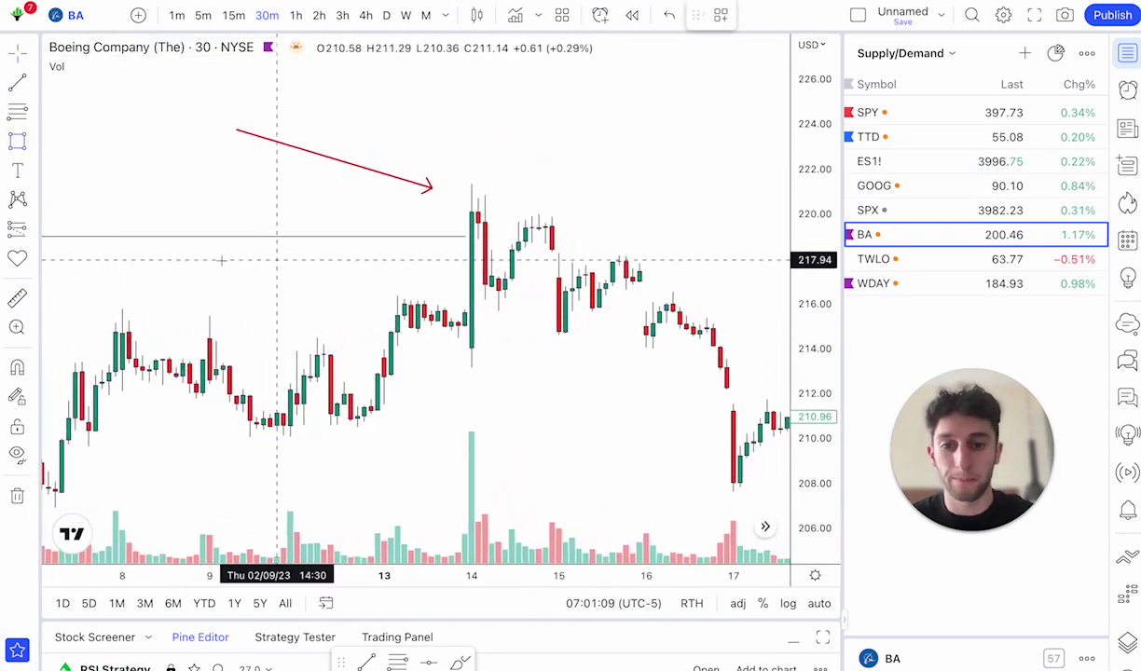
{"action": "left_click", "coordinate": [31, 140]}
{"action": "left_click", "coordinate": [84, 305]}
{"action": "left_click", "coordinate": [363, 416]}
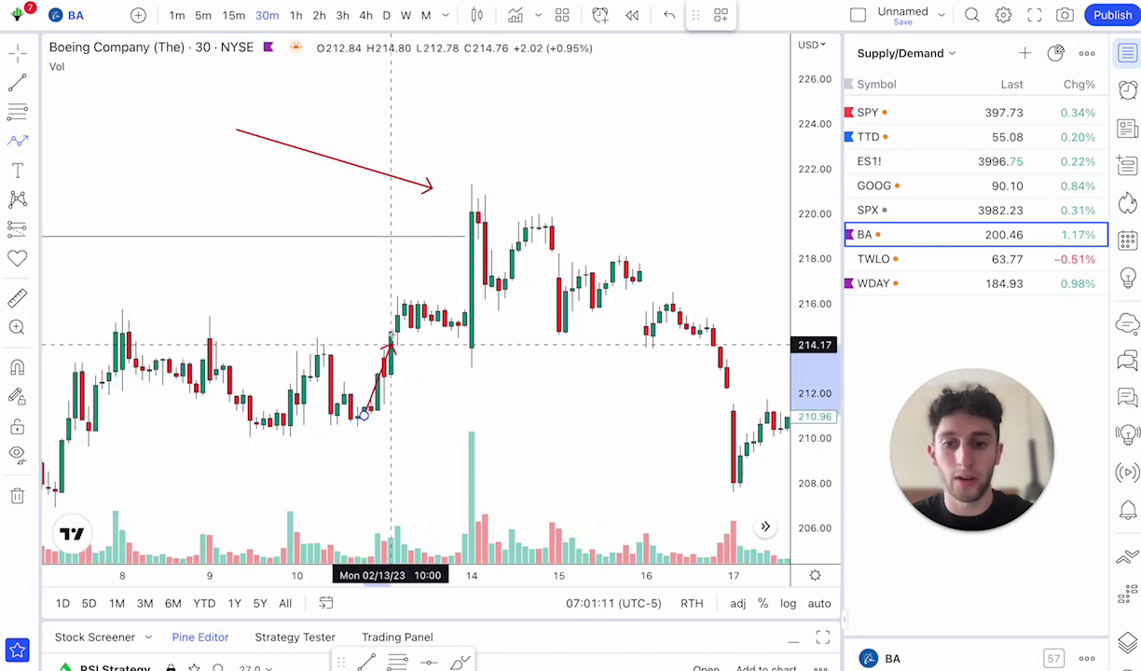
{"action": "left_click", "coordinate": [398, 316]}
{"action": "left_click", "coordinate": [465, 343]}
{"action": "left_click", "coordinate": [472, 193]}
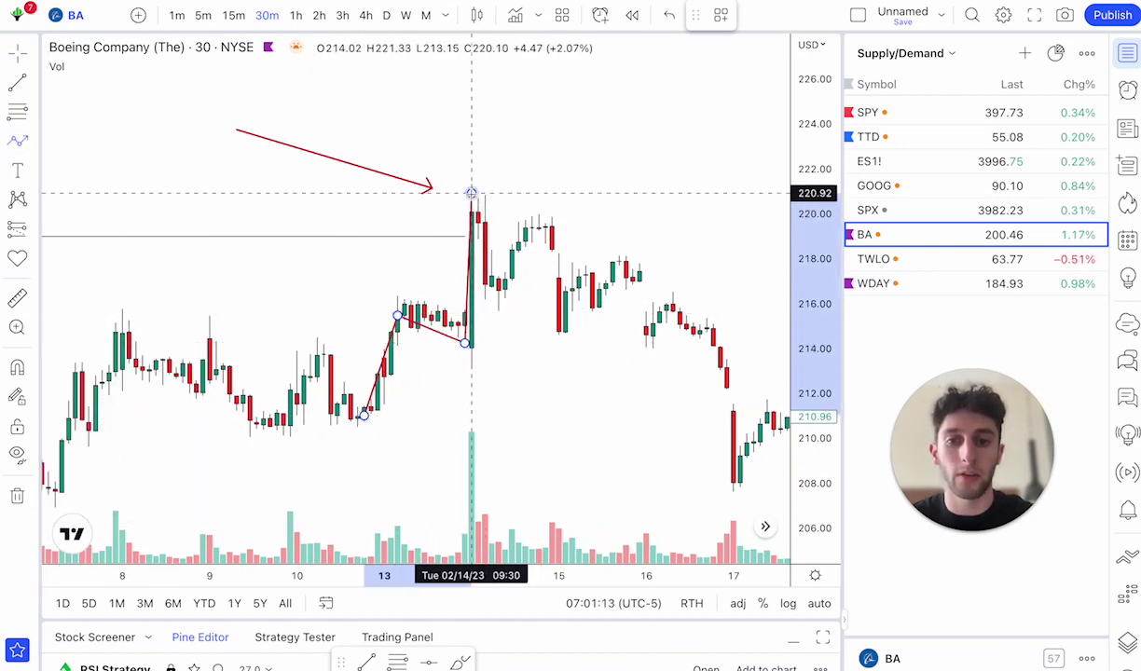
{"action": "left_click", "coordinate": [498, 300]}
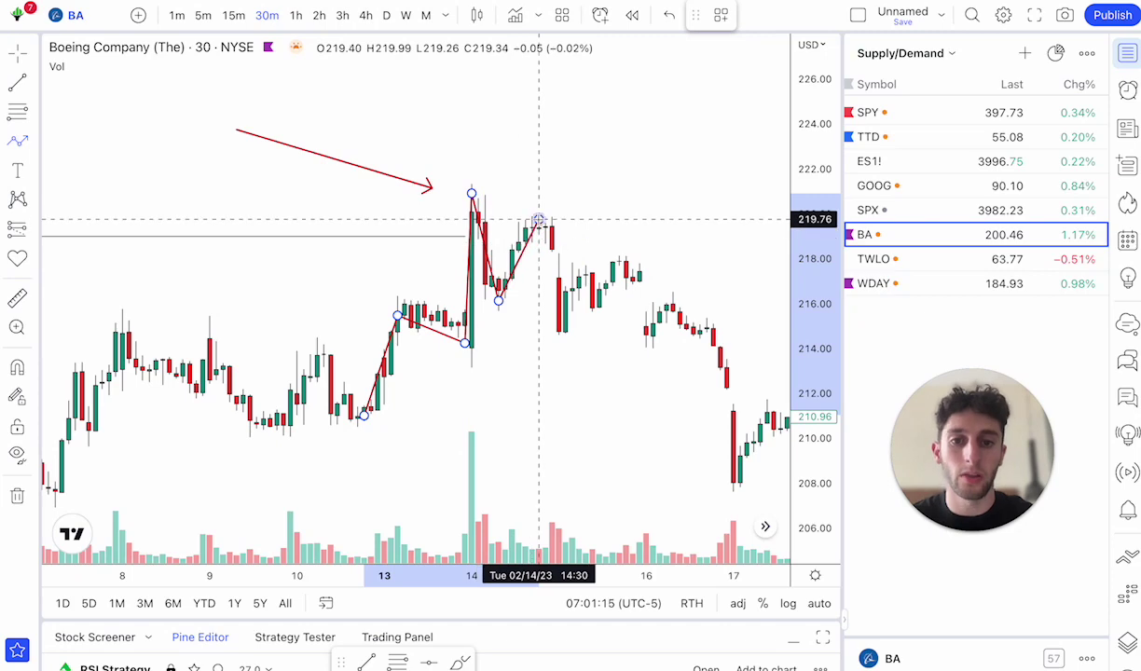
{"action": "left_click", "coordinate": [539, 220]}
{"action": "double_click", "coordinate": [566, 332]}
Move the traced path to the empty area above the candles and mark its pullback low with a short horizontal line at about 224.87.
{"action": "mouse_move", "coordinate": [560, 299]}
{"action": "left_mouse_down"}
{"action": "mouse_move", "coordinate": [738, 122]}
{"action": "mouse_move", "coordinate": [387, 356]}
{"action": "mouse_move", "coordinate": [385, 343]}
{"action": "mouse_move", "coordinate": [636, 207]}
{"action": "mouse_move", "coordinate": [668, 147]}
{"action": "left_mouse_up"}
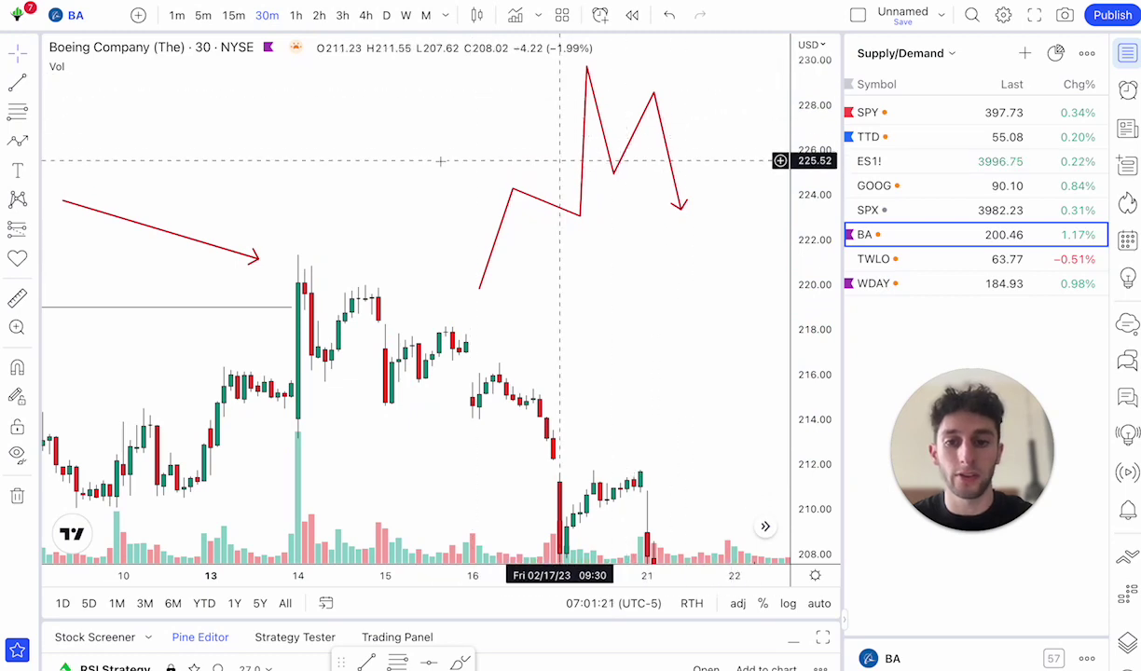
{"action": "left_click", "coordinate": [21, 90]}
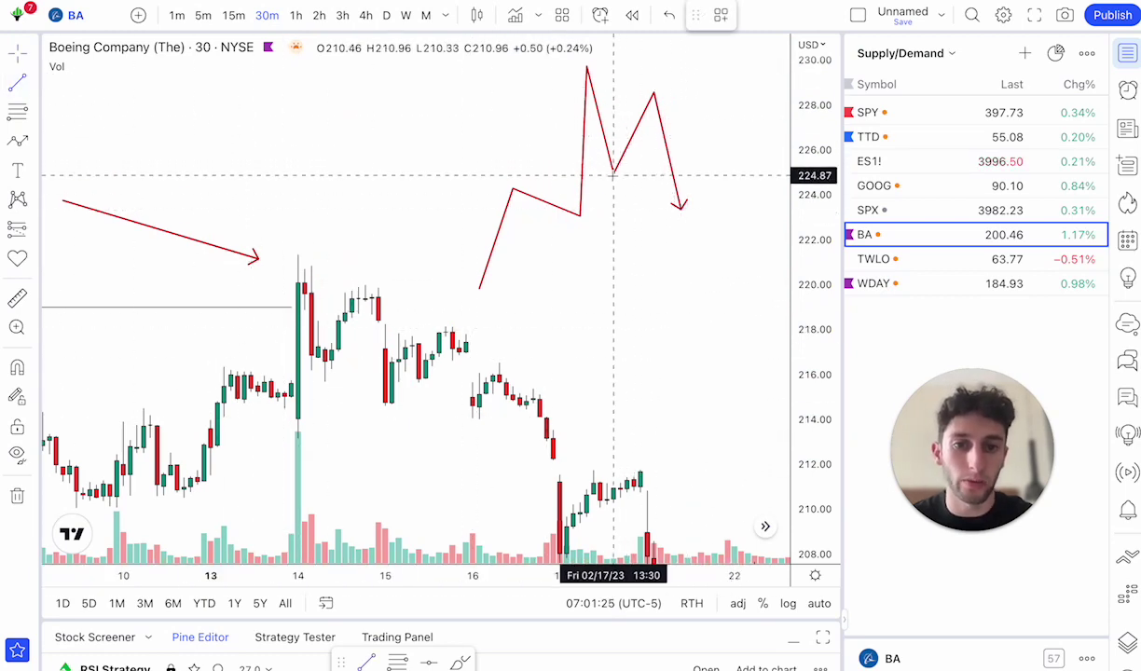
{"action": "left_click", "coordinate": [666, 175]}
{"action": "left_click", "coordinate": [606, 223]}
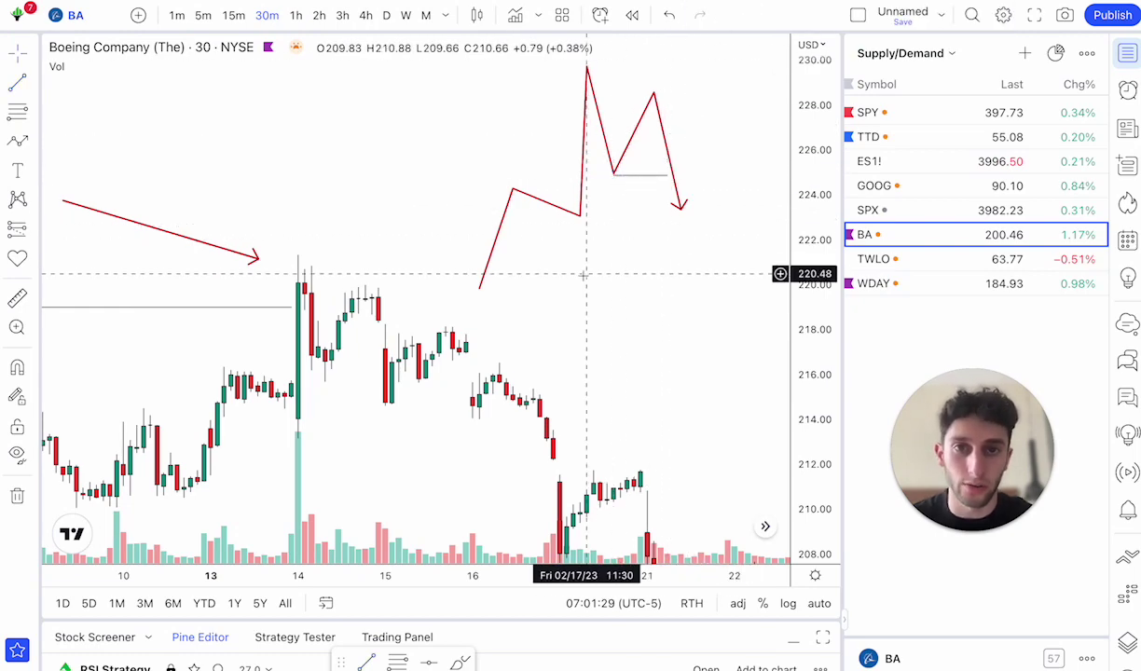
Draw a rectangle over the 14 February pullback low, from about 215.7 to 217.3, extending to 15 February.
{"action": "left_click_drag", "start_coordinate": [572, 279], "coordinate": [675, 178]}
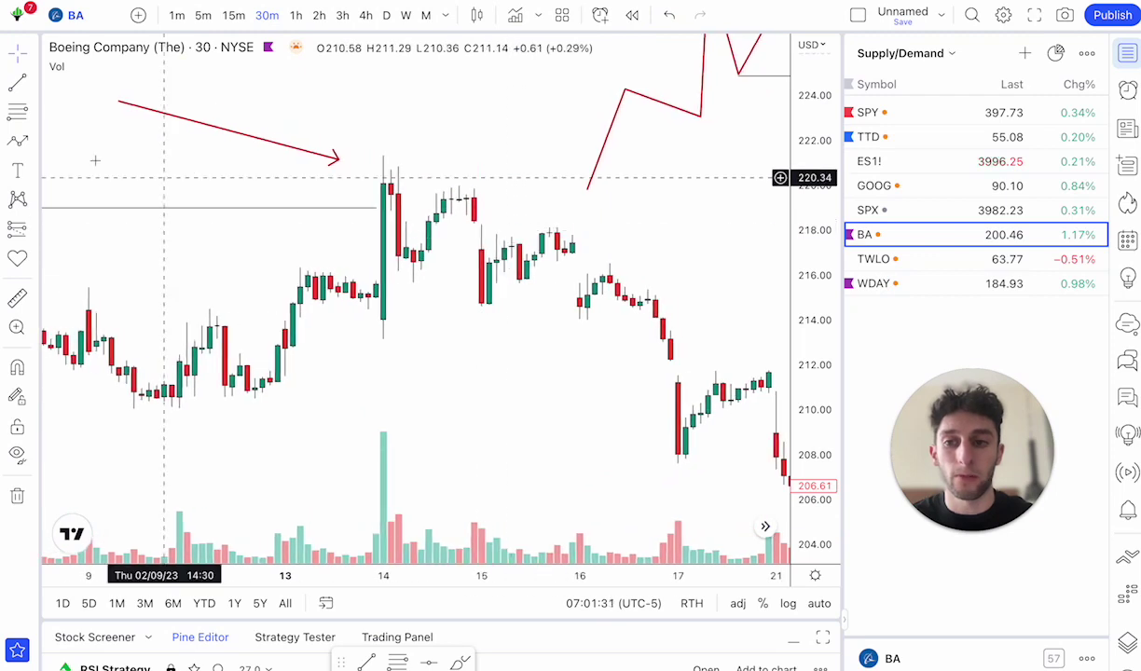
{"action": "left_click", "coordinate": [32, 139]}
{"action": "left_click", "coordinate": [89, 199]}
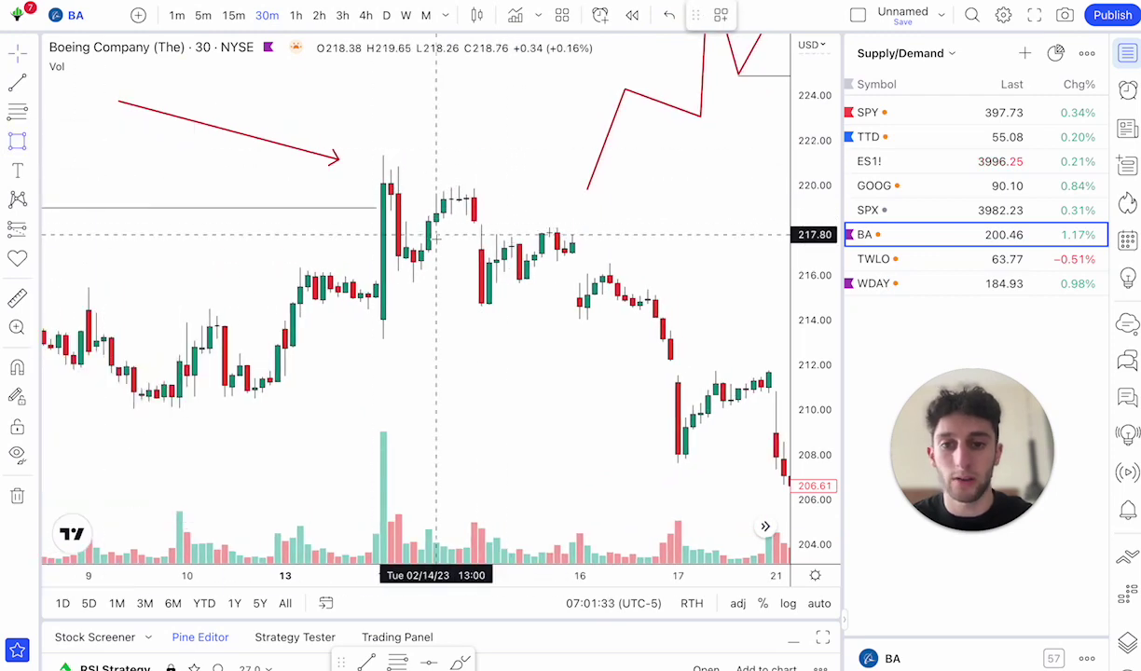
{"action": "mouse_move", "coordinate": [412, 245]}
{"action": "left_mouse_down"}
{"action": "mouse_move", "coordinate": [452, 277]}
{"action": "mouse_move", "coordinate": [487, 280]}
{"action": "left_mouse_up"}
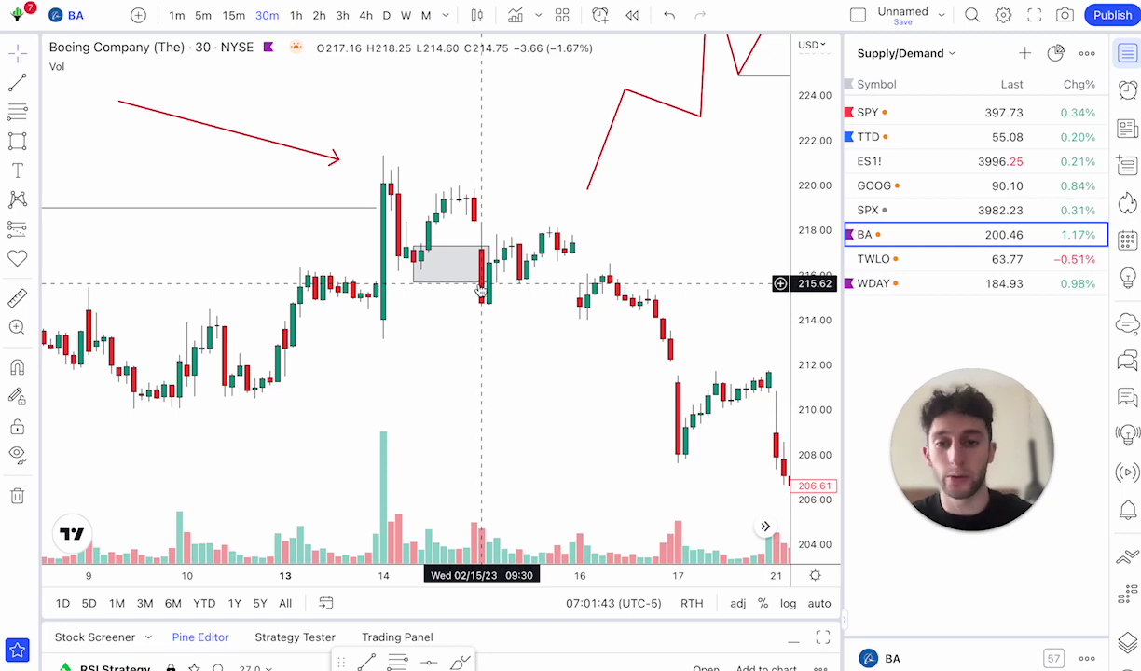
Draw a short horizontal line at the second 14 February high, about 220, and delete the rectangle over the pullback low.
{"action": "key", "text": "alt+t"}
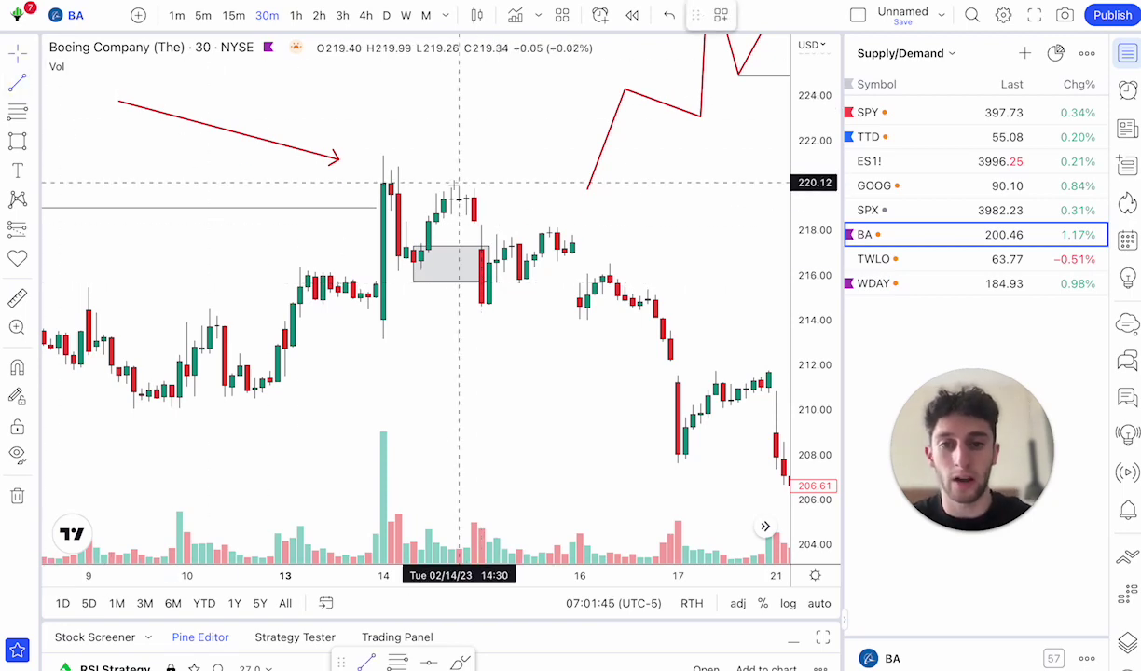
{"action": "left_click", "coordinate": [550, 188]}
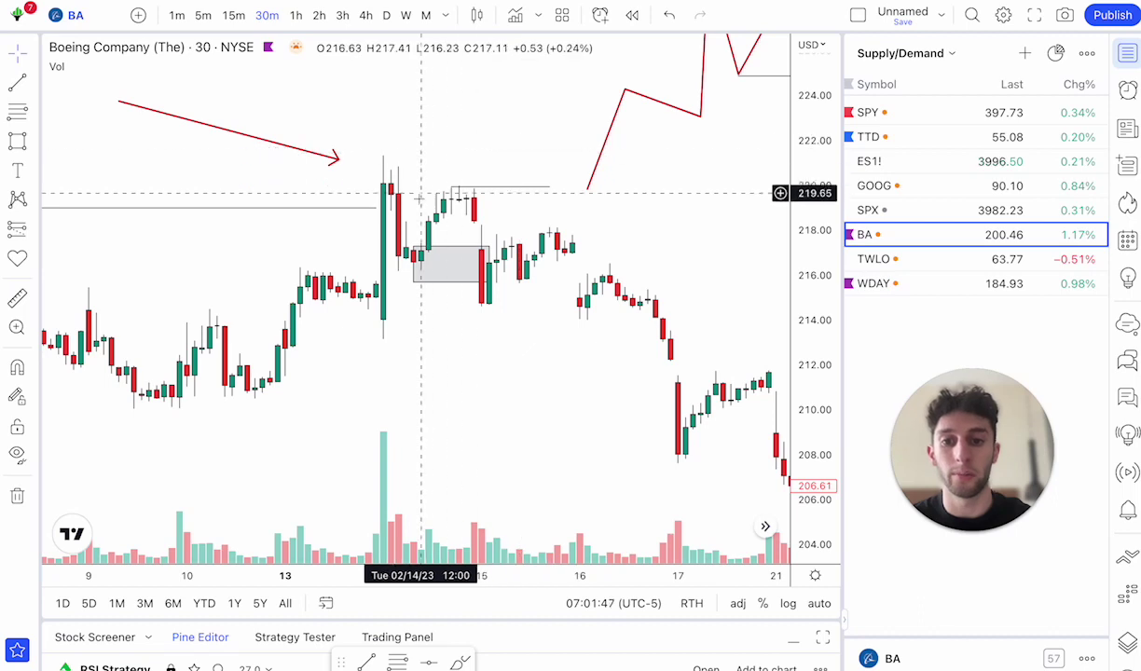
{"action": "left_click", "coordinate": [419, 283]}
{"action": "key", "text": "Delete"}
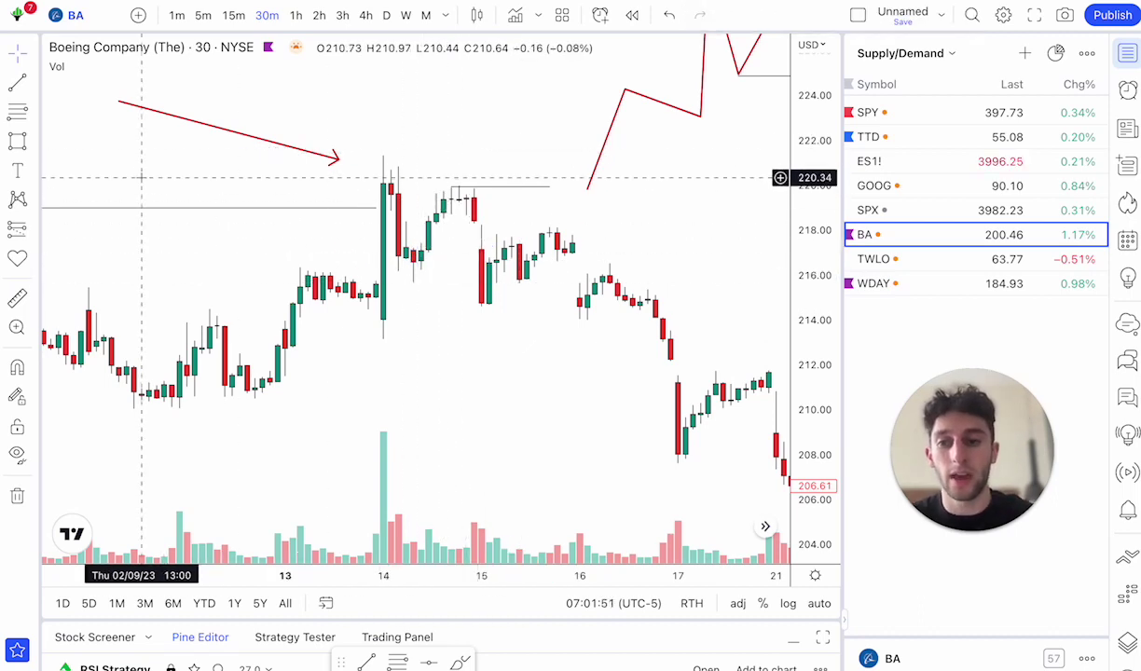
Draw a rectangle from the last 14 February candle to 16 February, spanning about 218.4 to 219.9.
{"action": "left_click", "coordinate": [18, 141]}
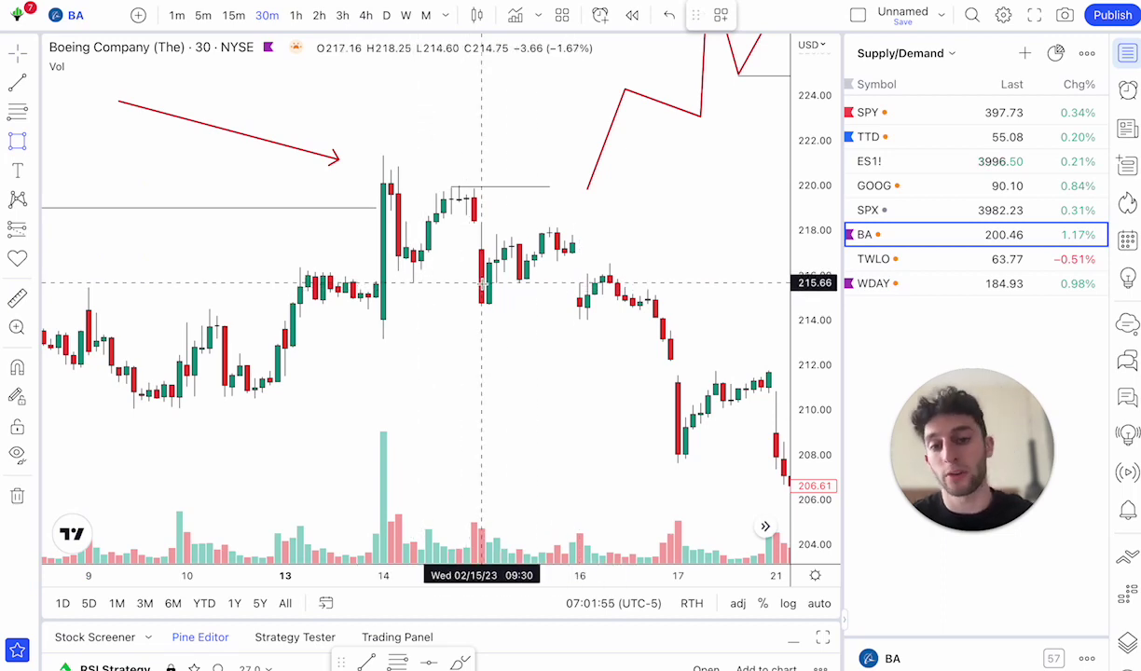
{"action": "mouse_move", "coordinate": [474, 221]}
{"action": "left_mouse_down"}
{"action": "mouse_move", "coordinate": [517, 186]}
{"action": "mouse_move", "coordinate": [587, 188]}
{"action": "left_mouse_up"}
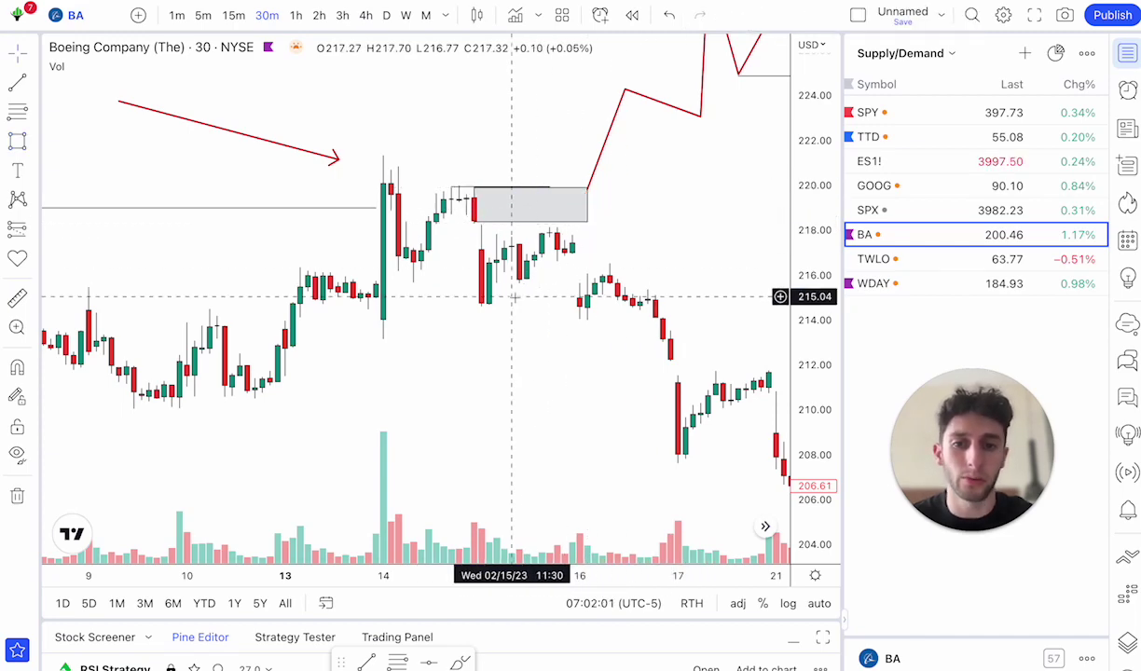
Place a short position with its entry at about 215.6 and move it to the clear area beyond the 16 February candles.
{"action": "scroll", "coordinate": [513, 298], "scroll_direction": "down", "scroll_amount": 3}
{"action": "left_click_drag", "start_coordinate": [509, 299], "coordinate": [369, 273]}
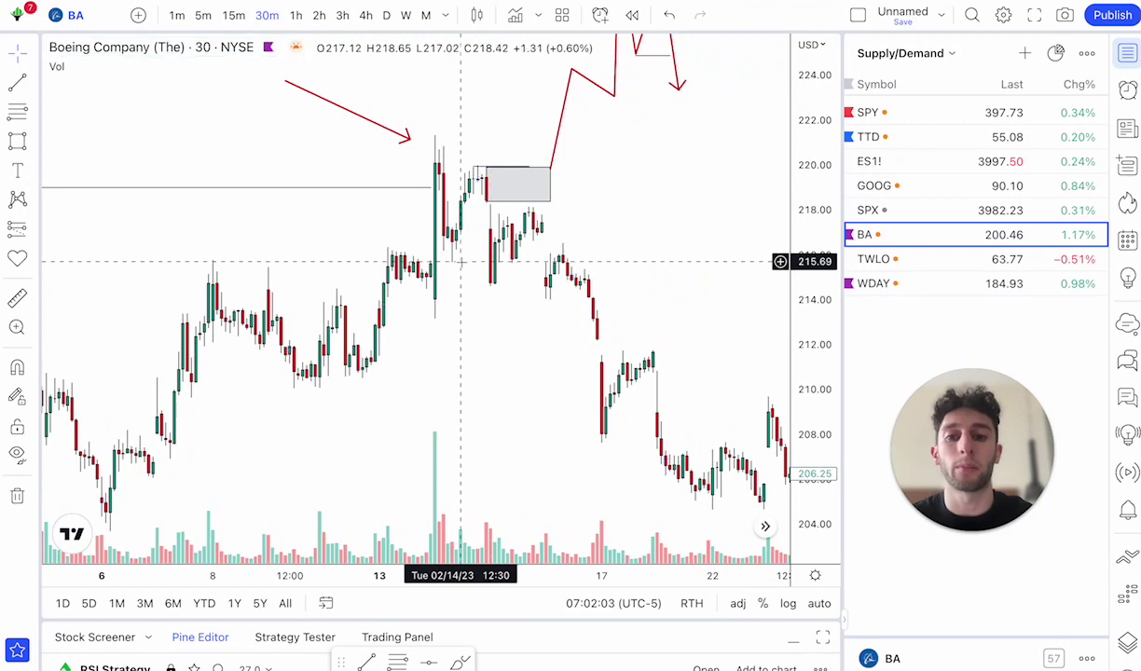
{"action": "left_click", "coordinate": [32, 229]}
{"action": "left_click", "coordinate": [93, 229]}
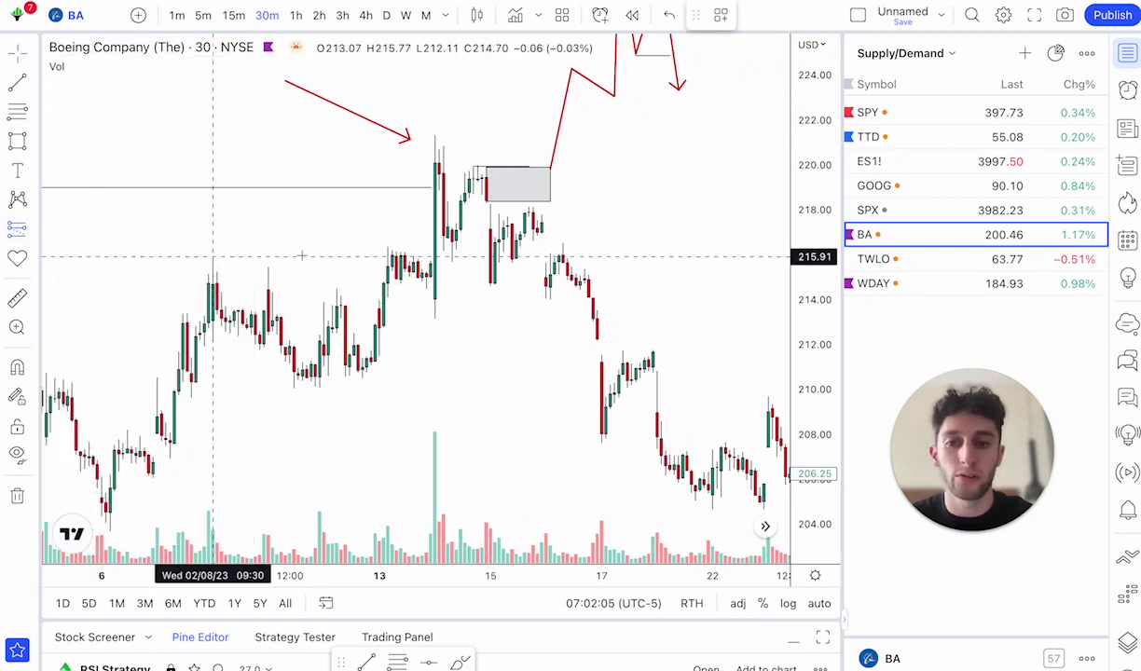
{"action": "left_click", "coordinate": [499, 264]}
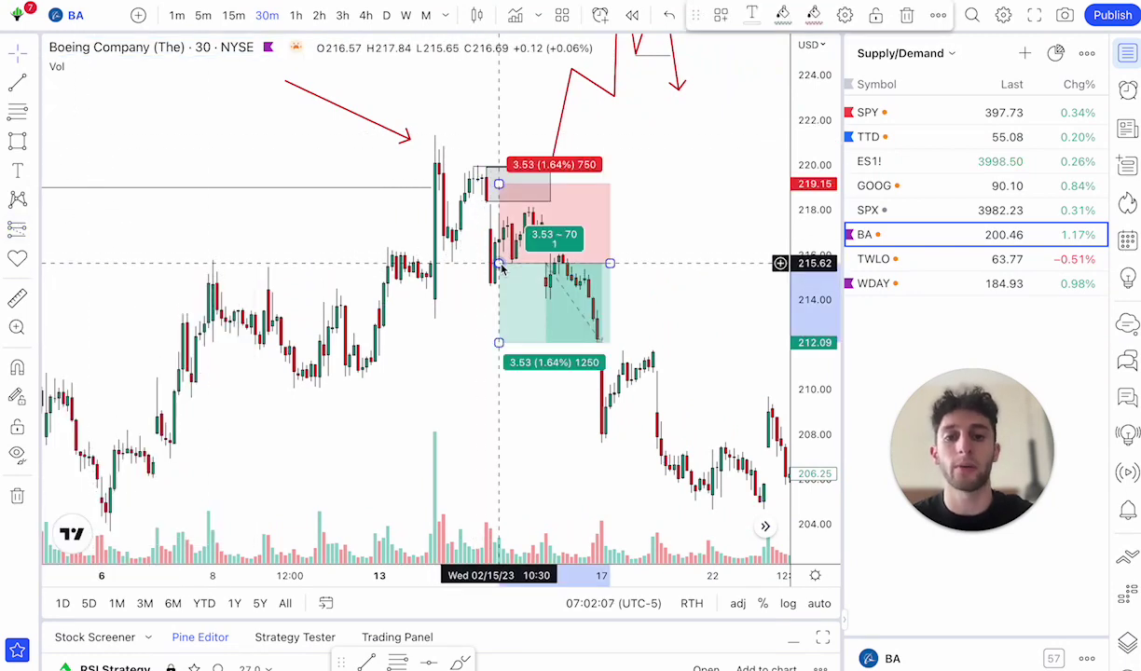
{"action": "left_click_drag", "start_coordinate": [536, 237], "coordinate": [675, 237]}
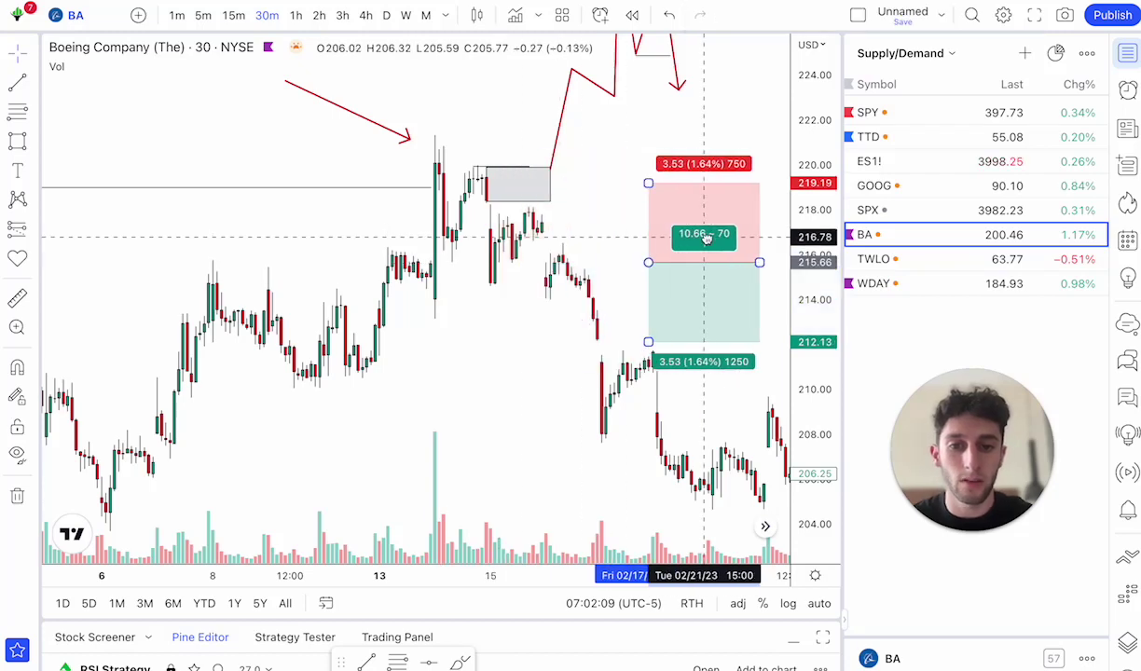
Set the short position's stop to about 220.15 and its target to about 210.3.
{"action": "left_click_drag", "start_coordinate": [644, 183], "coordinate": [642, 163]}
{"action": "scroll", "coordinate": [559, 261], "scroll_direction": "down", "scroll_amount": 5}
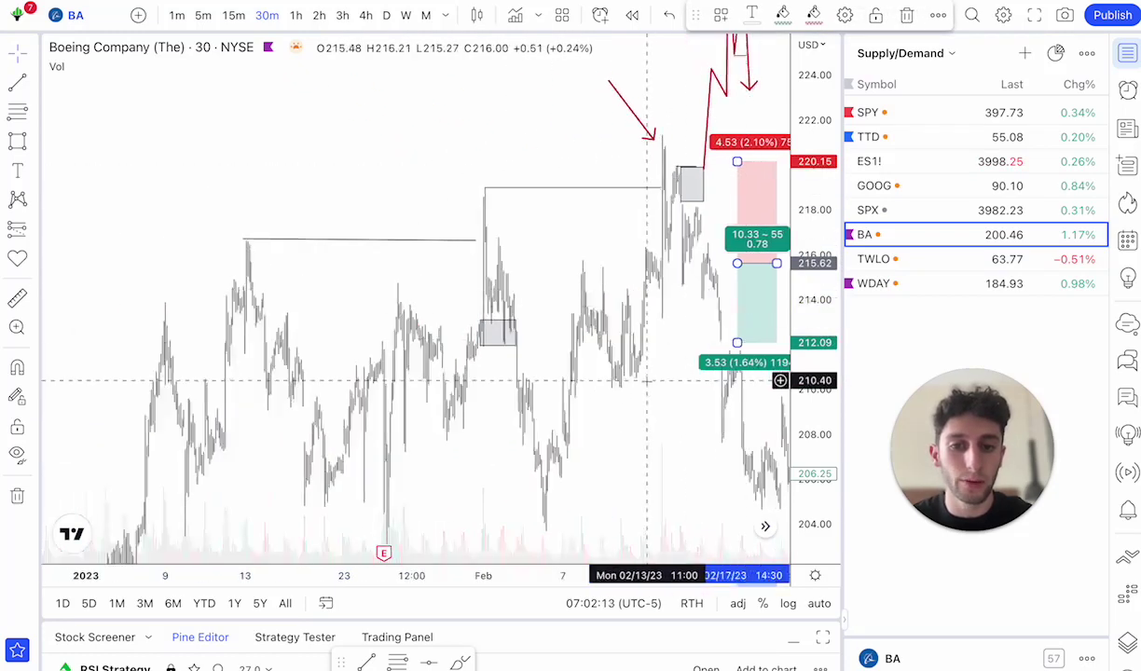
{"action": "left_click", "coordinate": [612, 349]}
{"action": "scroll", "coordinate": [611, 350], "scroll_direction": "up", "scroll_amount": 5}
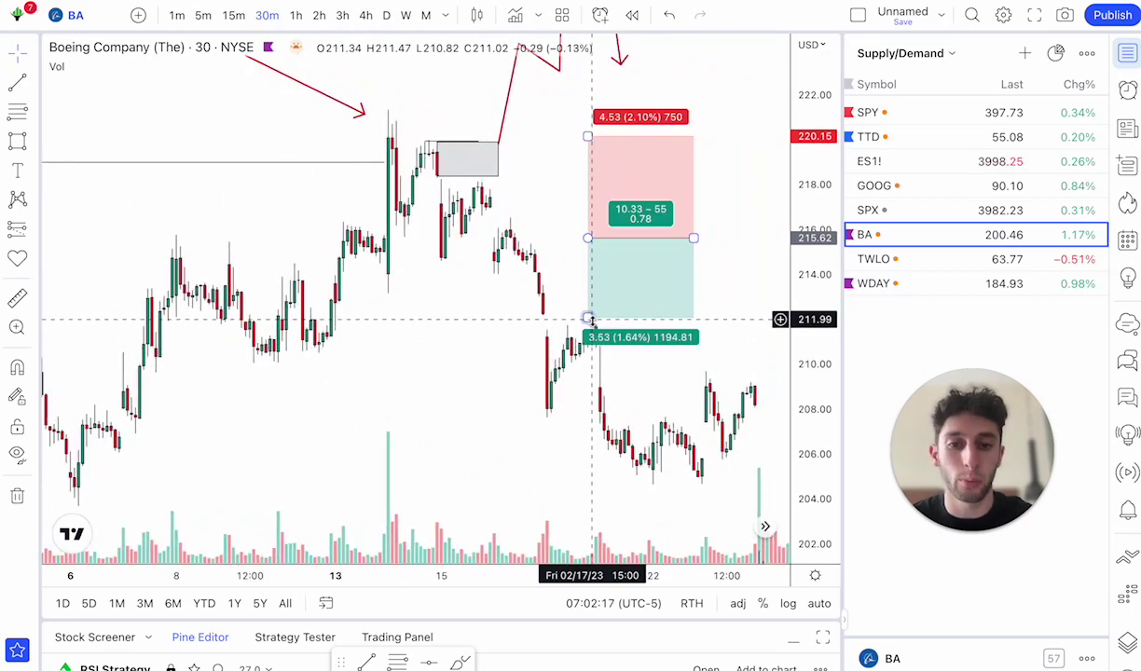
{"action": "left_click_drag", "start_coordinate": [587, 322], "coordinate": [585, 357]}
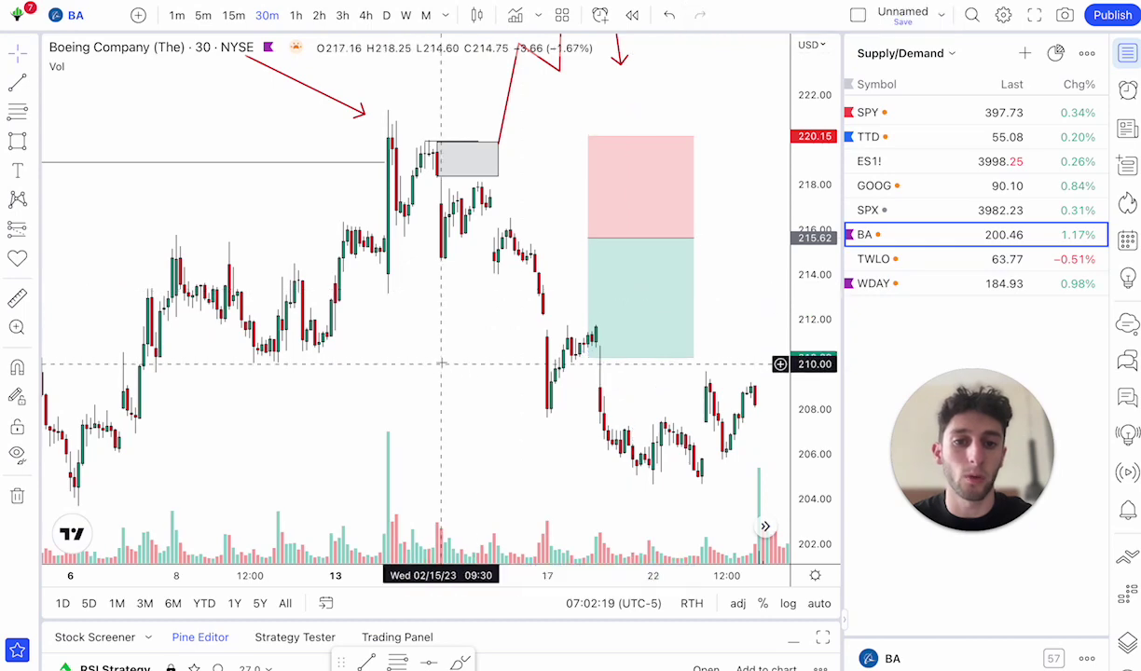
Extend the short position's target to about 206.2 and delete the whole position.
{"action": "scroll", "coordinate": [522, 229], "scroll_direction": "down", "scroll_amount": 4}
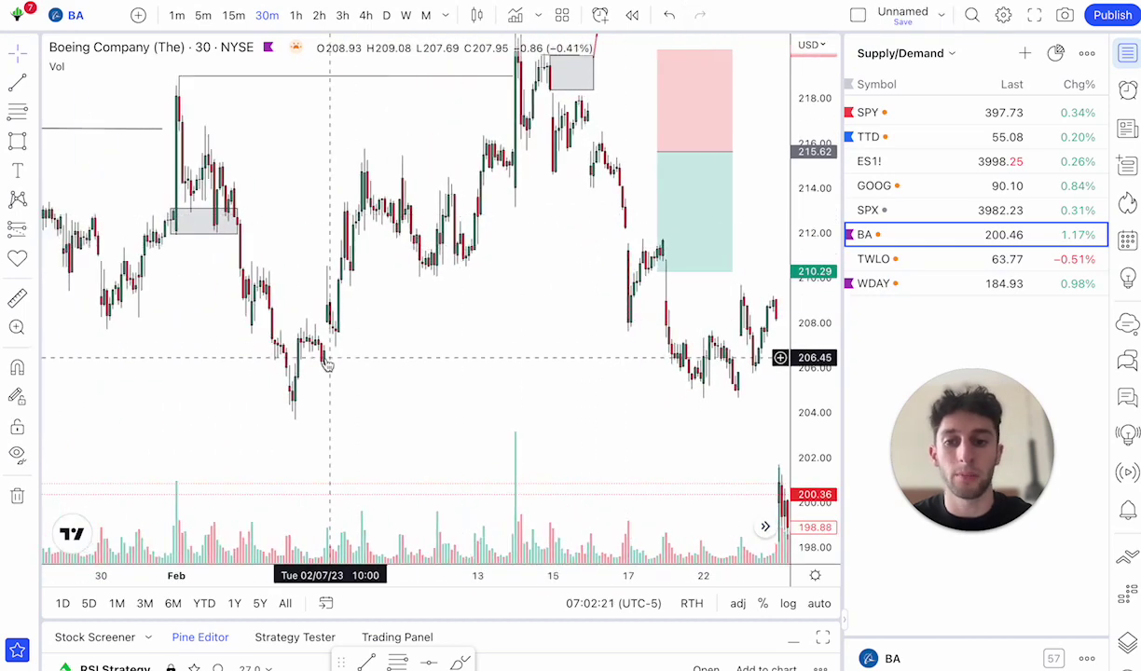
{"action": "left_click_drag", "start_coordinate": [657, 271], "coordinate": [656, 363]}
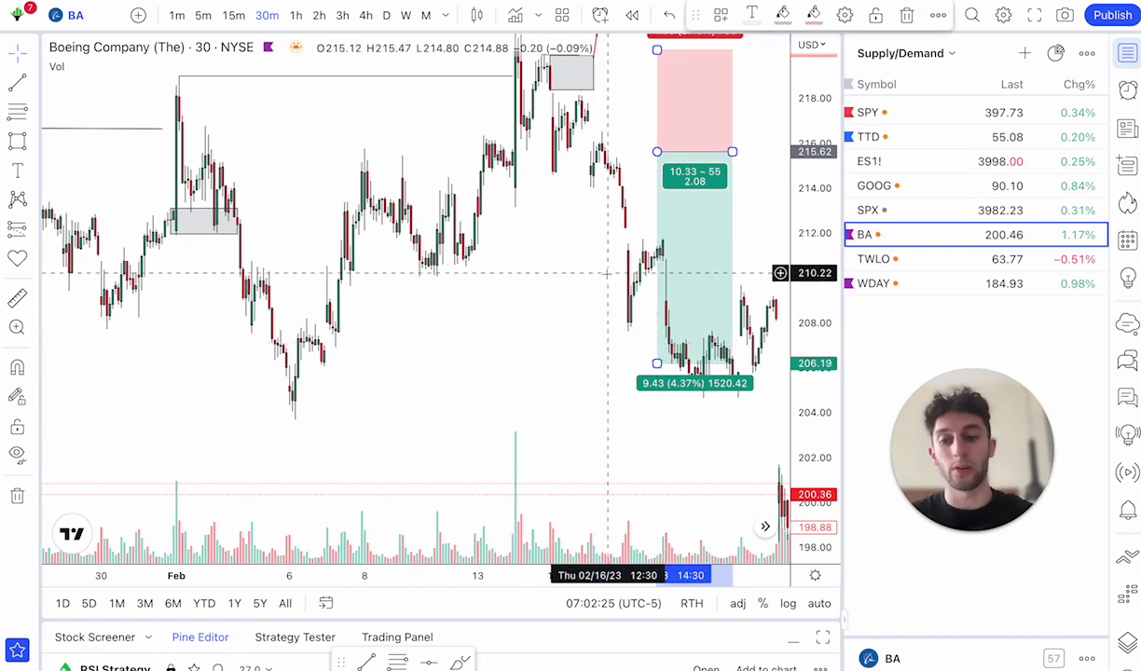
{"action": "key", "text": "Delete"}
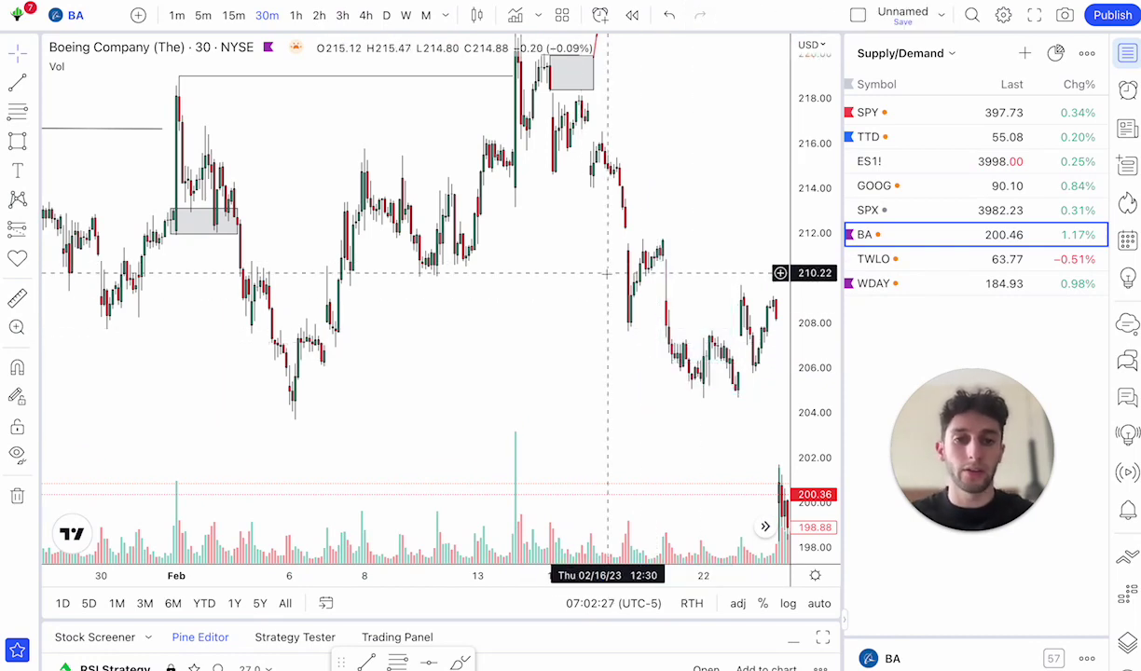
Open the WDAY chart and examine the price action around the horizontal line across the early February highs.
{"action": "left_click", "coordinate": [876, 283]}
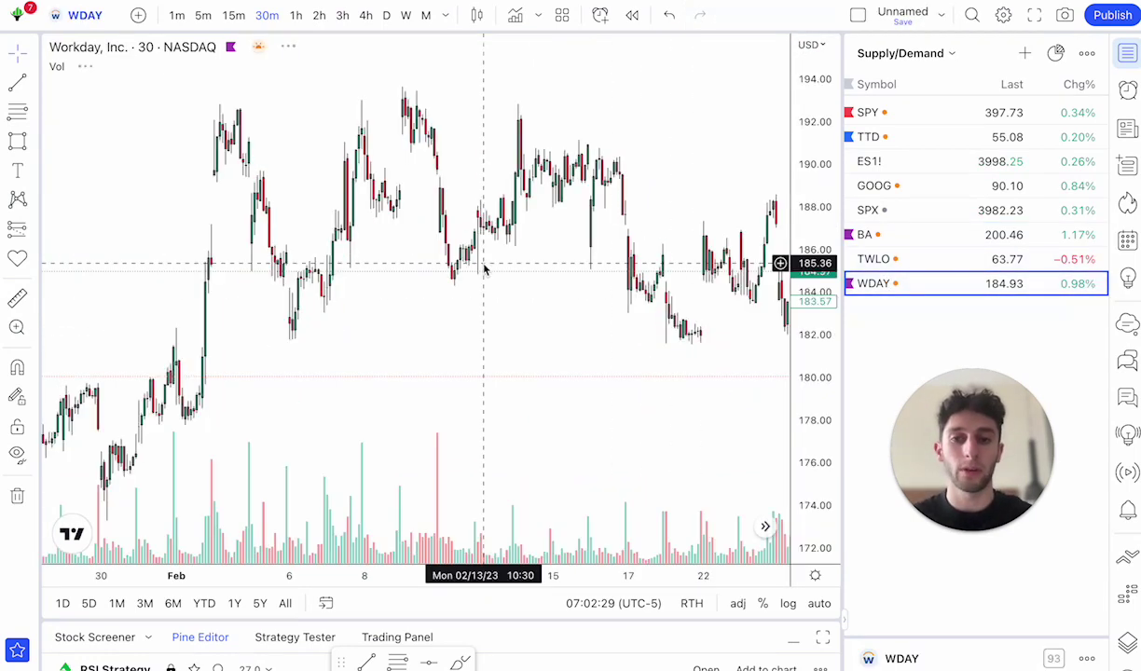
{"action": "scroll", "coordinate": [533, 264], "scroll_direction": "left", "scroll_amount": 5}
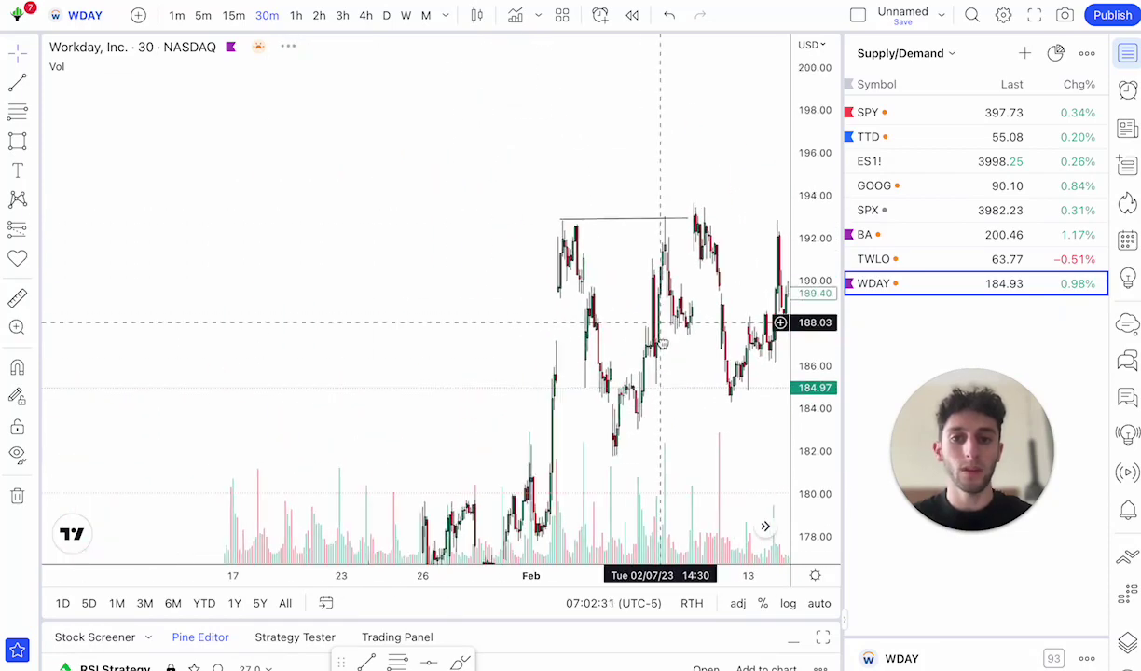
{"action": "scroll", "coordinate": [573, 317], "scroll_direction": "up", "scroll_amount": 4}
{"action": "scroll", "coordinate": [629, 273], "scroll_direction": "down", "scroll_amount": 3}
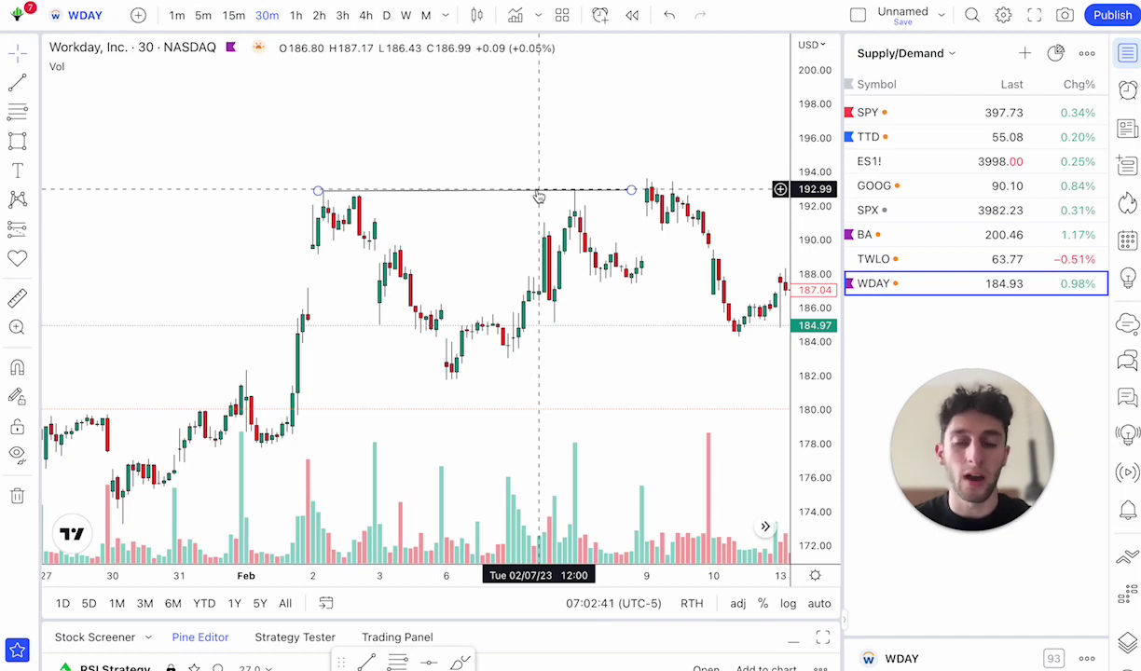
{"action": "left_click_drag", "start_coordinate": [535, 127], "coordinate": [464, 126]}
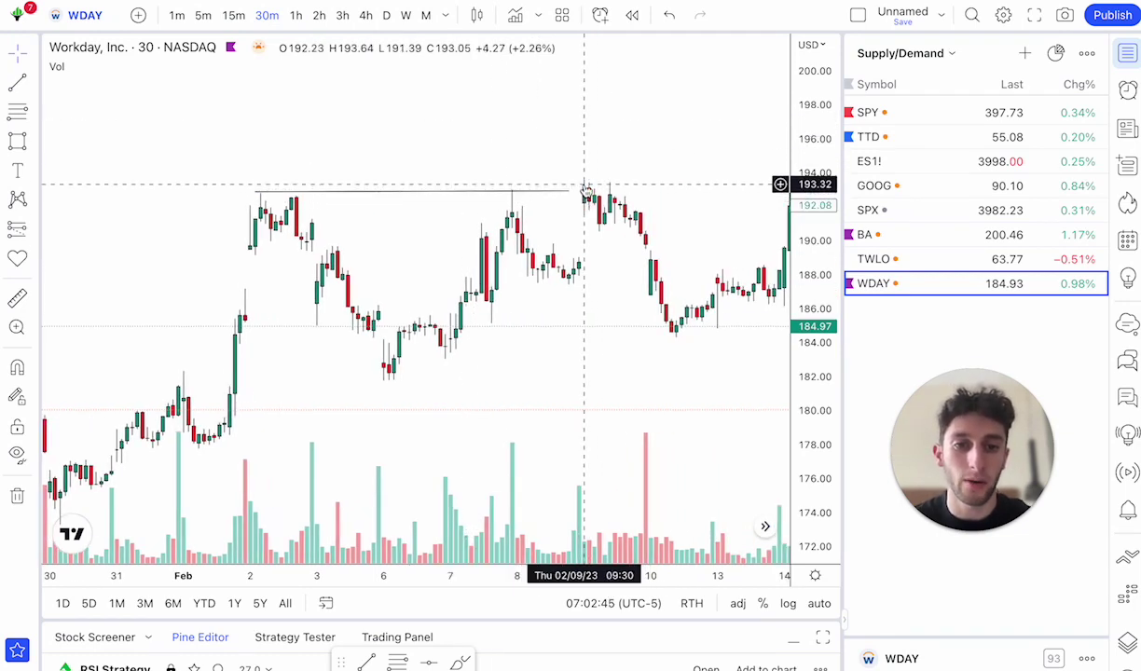
{"action": "scroll", "coordinate": [585, 187], "scroll_direction": "down", "scroll_amount": 3}
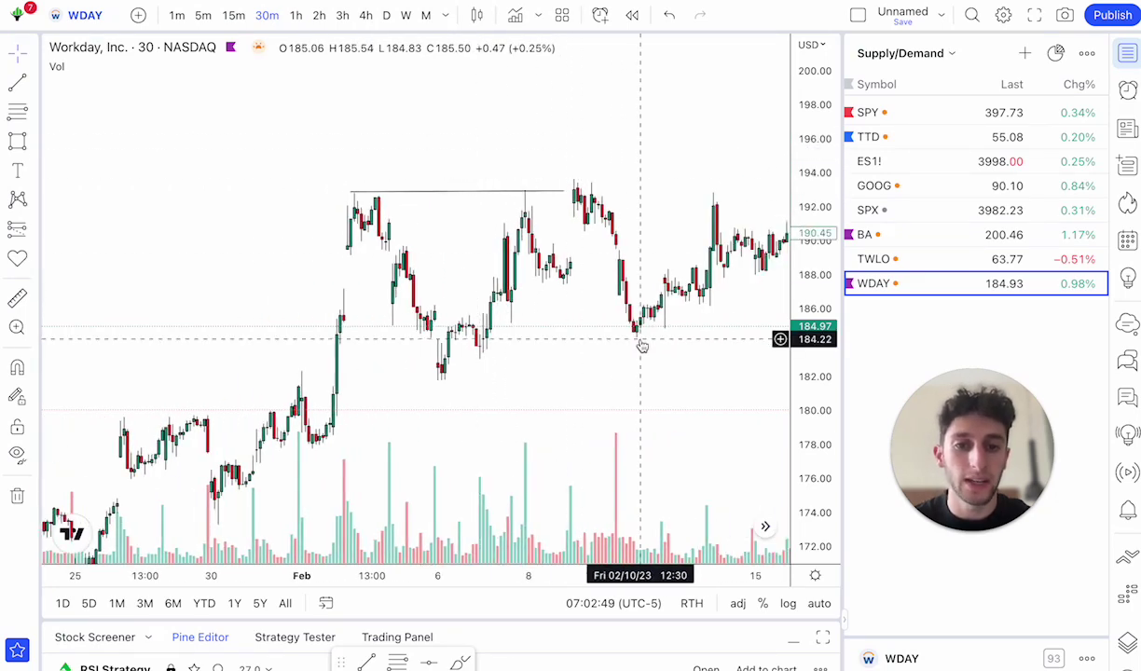
Delete the horizontal line across the early February highs and switch the Workday chart to the 3-hour interval.
{"action": "scroll", "coordinate": [641, 345], "scroll_direction": "down", "scroll_amount": 2}
{"action": "left_click_drag", "start_coordinate": [641, 345], "coordinate": [326, 317]}
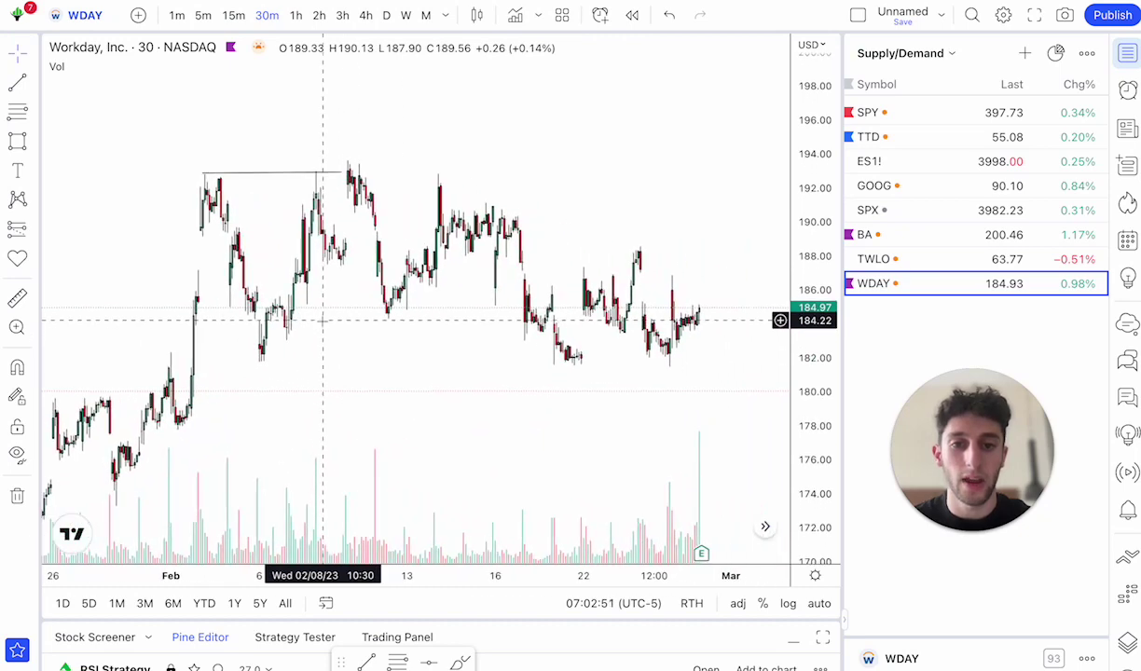
{"action": "scroll", "coordinate": [690, 355], "scroll_direction": "down", "scroll_amount": 3}
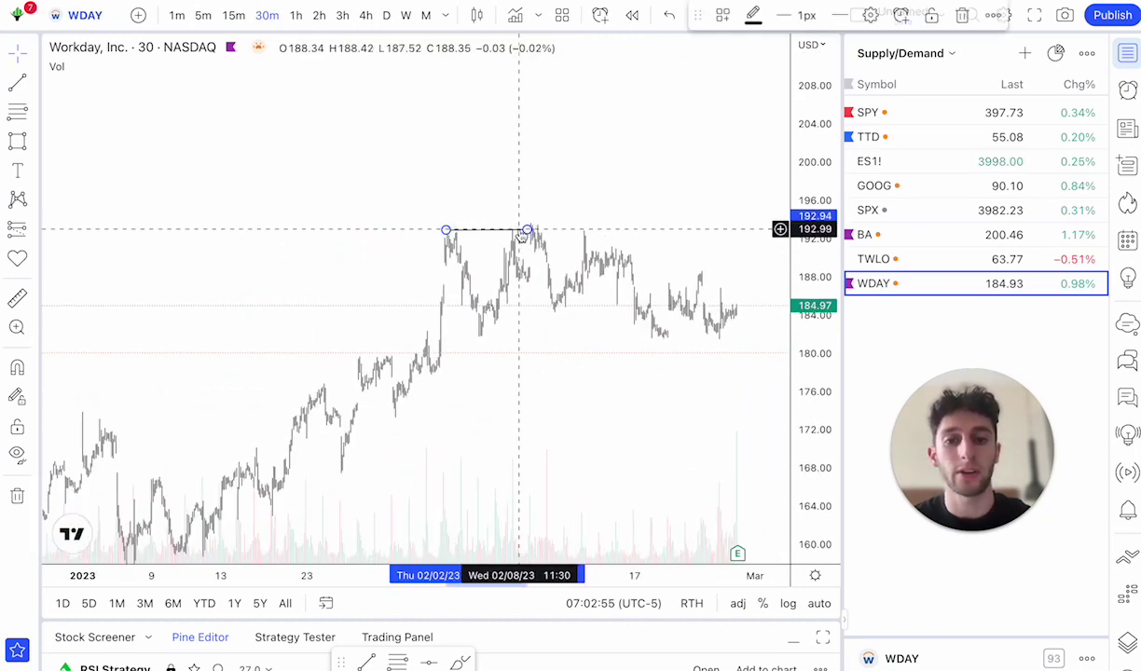
{"action": "key", "text": "Escape"}
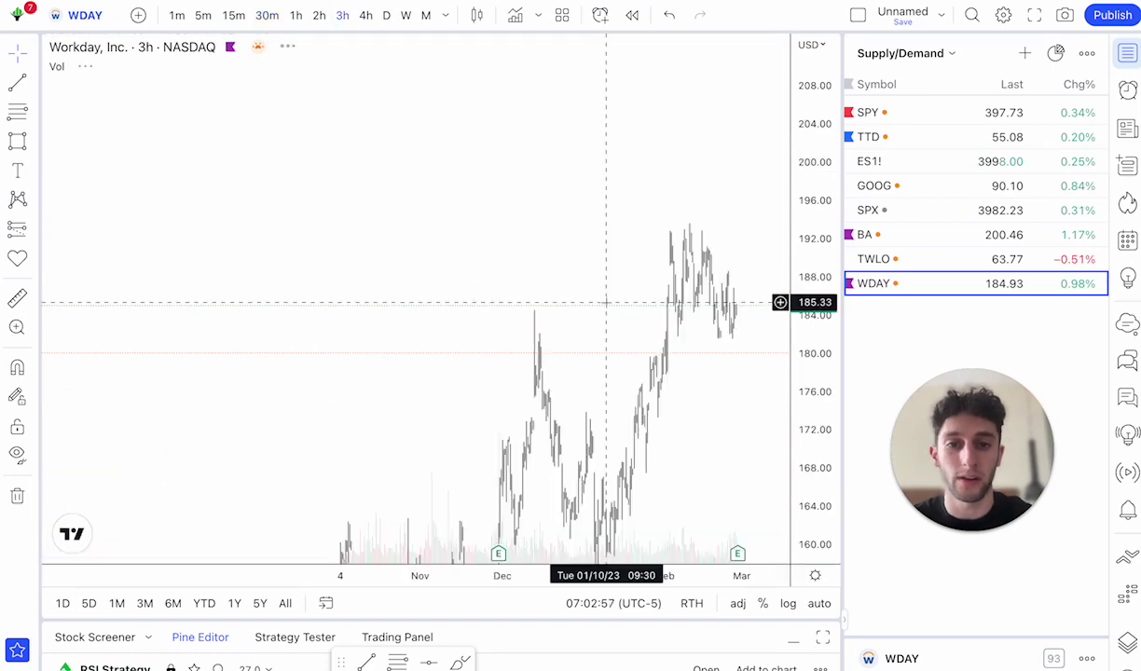
Draw two descending trend lines around the February candles, the upper from about 193.3 to 188.4, the lower from about 184.2 to 178.5.
{"action": "left_click", "coordinate": [17, 82]}
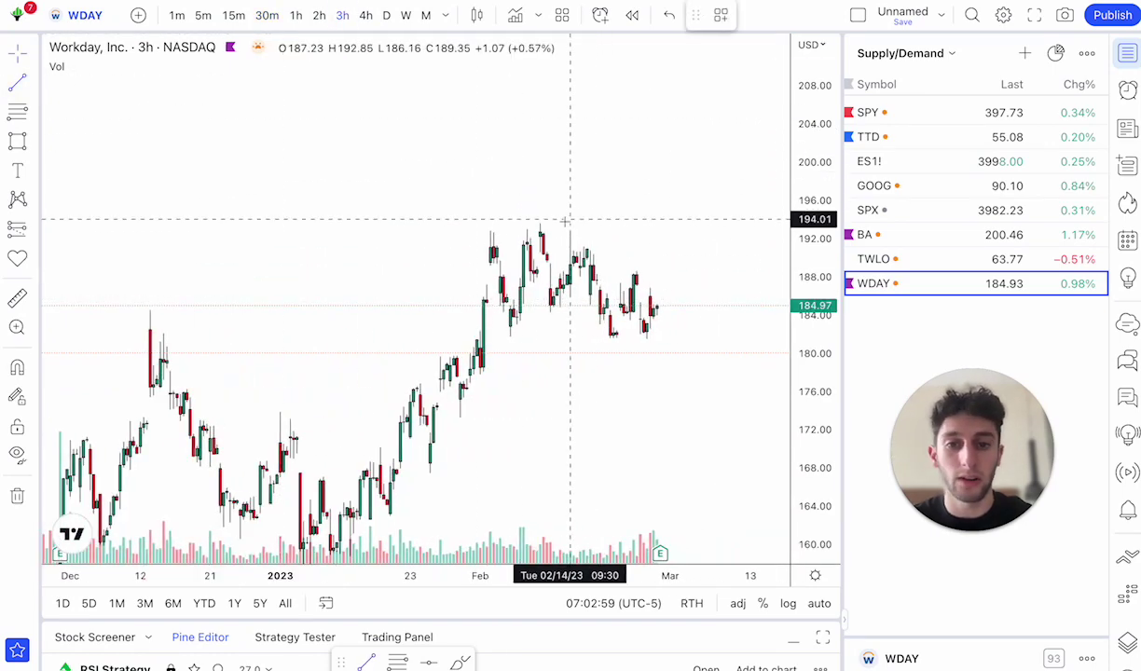
{"action": "left_click", "coordinate": [536, 226]}
{"action": "left_click", "coordinate": [726, 273]}
{"action": "left_click", "coordinate": [16, 82]}
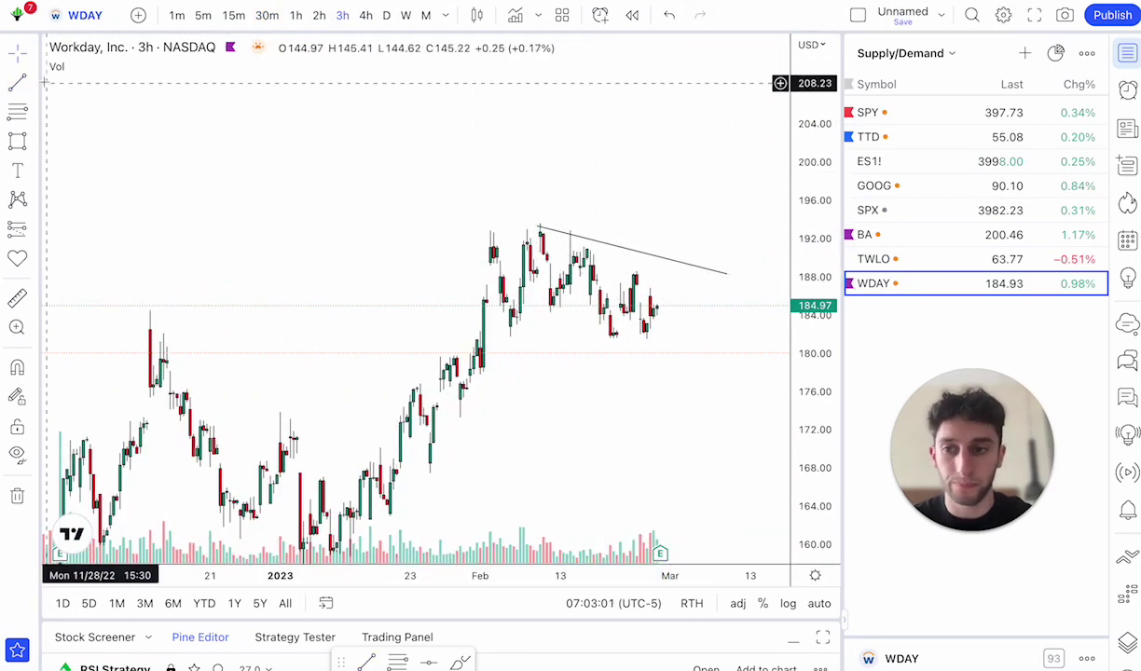
{"action": "left_click", "coordinate": [503, 313]}
{"action": "left_click", "coordinate": [707, 365]}
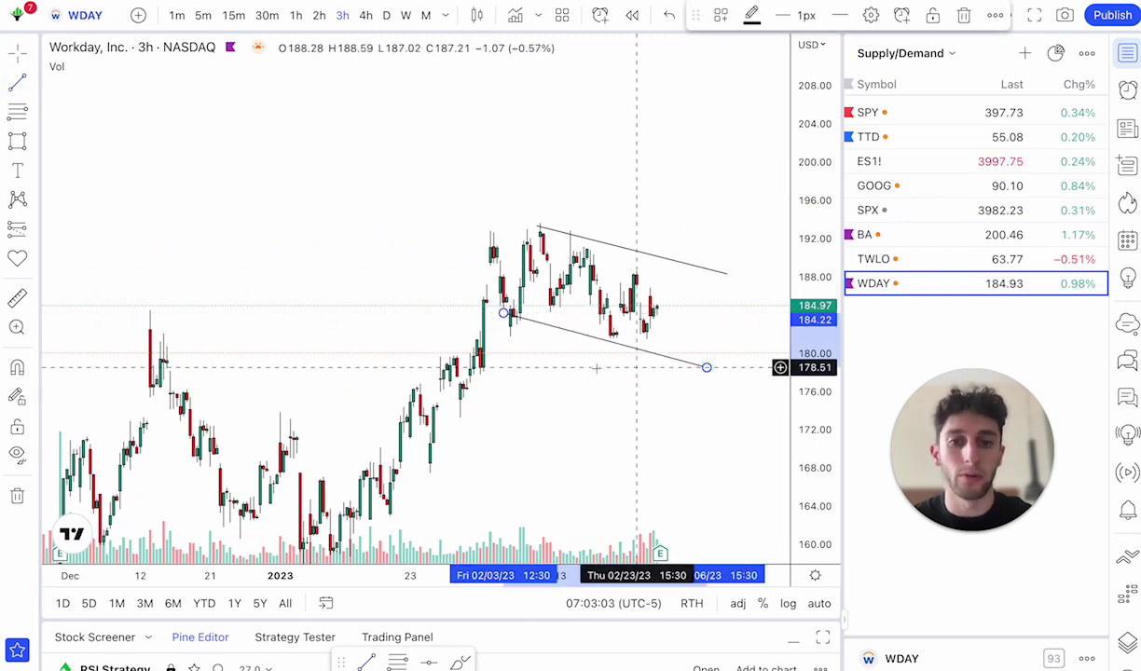
Draw a path from the January low at about 164.5 up to 191, zigzagging inside the channel and breaking out to about 200.7.
{"action": "left_click_drag", "start_coordinate": [503, 367], "coordinate": [350, 292]}
{"action": "left_click", "coordinate": [25, 143]}
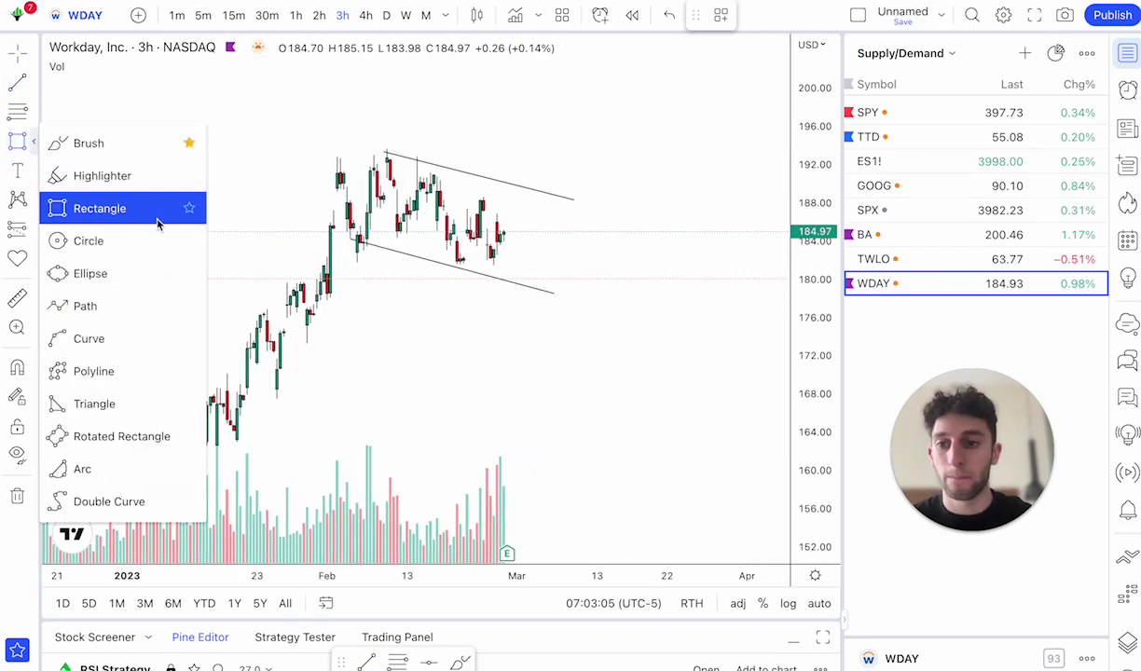
{"action": "left_click", "coordinate": [153, 294]}
{"action": "left_click", "coordinate": [234, 427]}
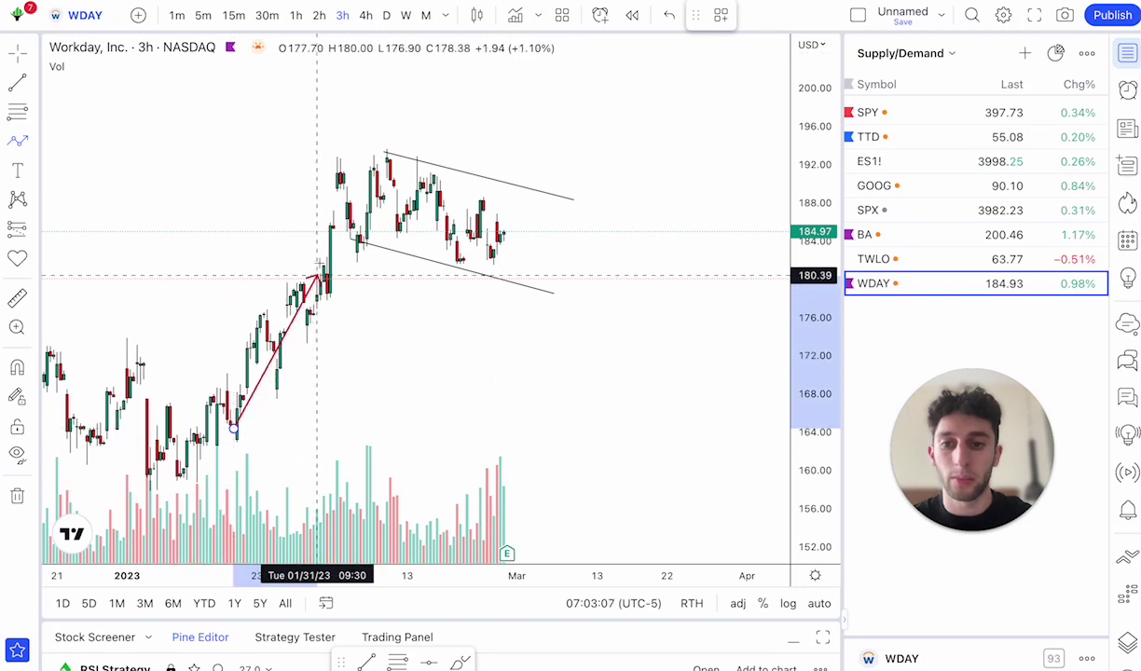
{"action": "left_click", "coordinate": [363, 174]}
{"action": "left_click", "coordinate": [383, 258]}
{"action": "left_click", "coordinate": [421, 191]}
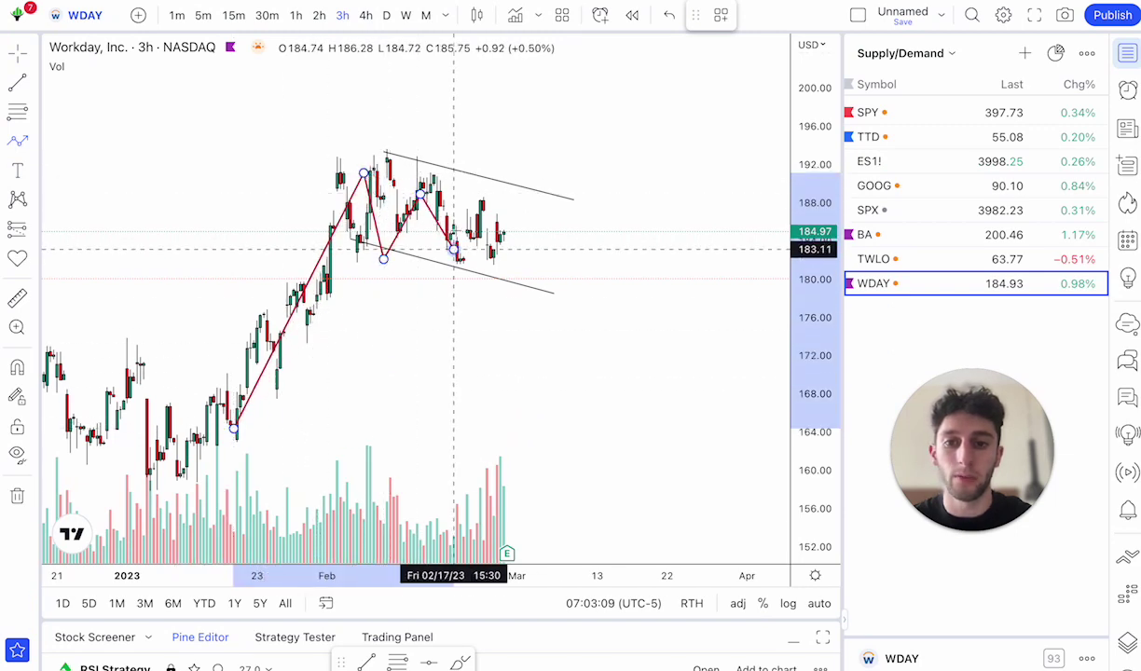
{"action": "left_click", "coordinate": [455, 249]}
{"action": "left_click", "coordinate": [476, 204]}
{"action": "left_click", "coordinate": [497, 247]}
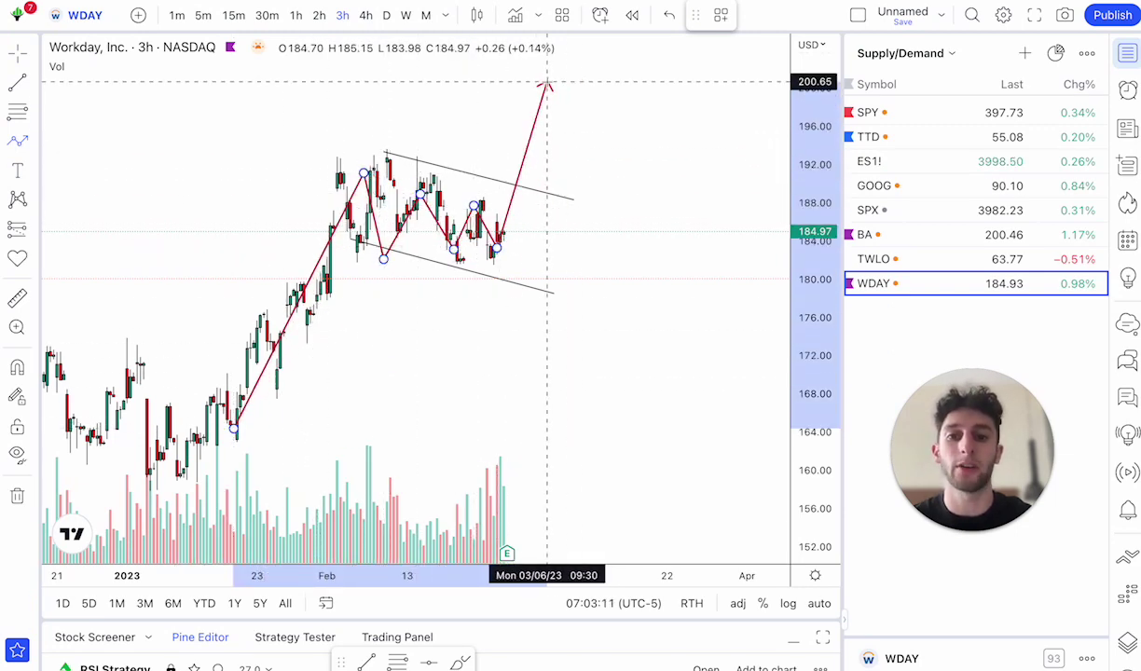
{"action": "double_click", "coordinate": [547, 79]}
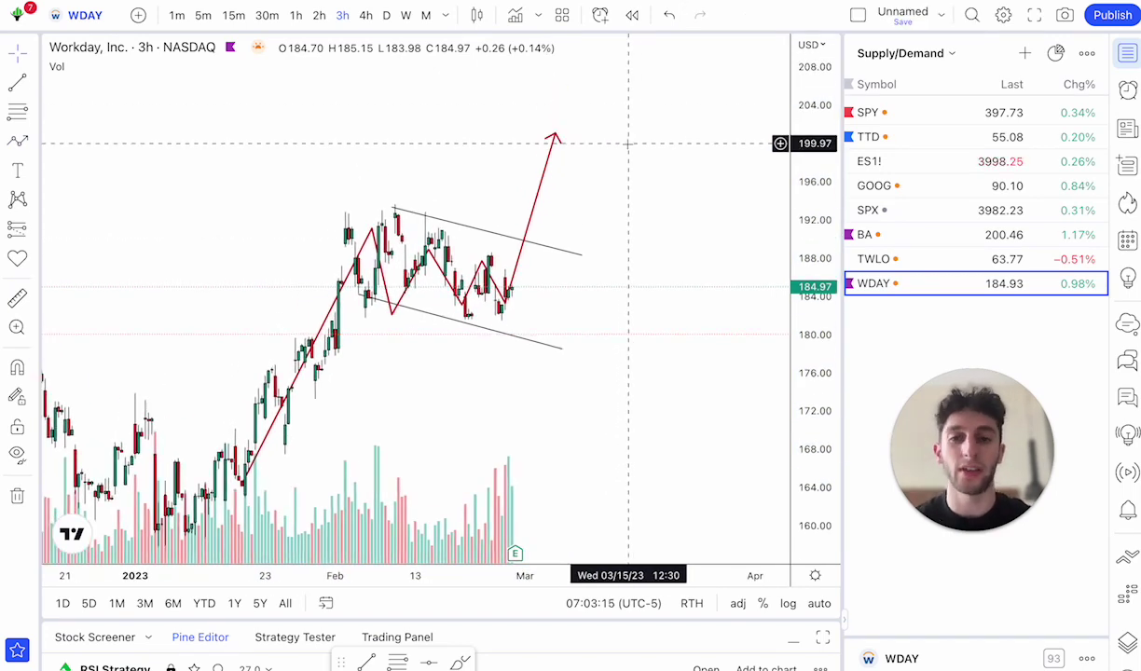
Extend the path's breakout end to about 208.5 and delete the whole path.
{"action": "left_click_drag", "start_coordinate": [555, 136], "coordinate": [566, 65]}
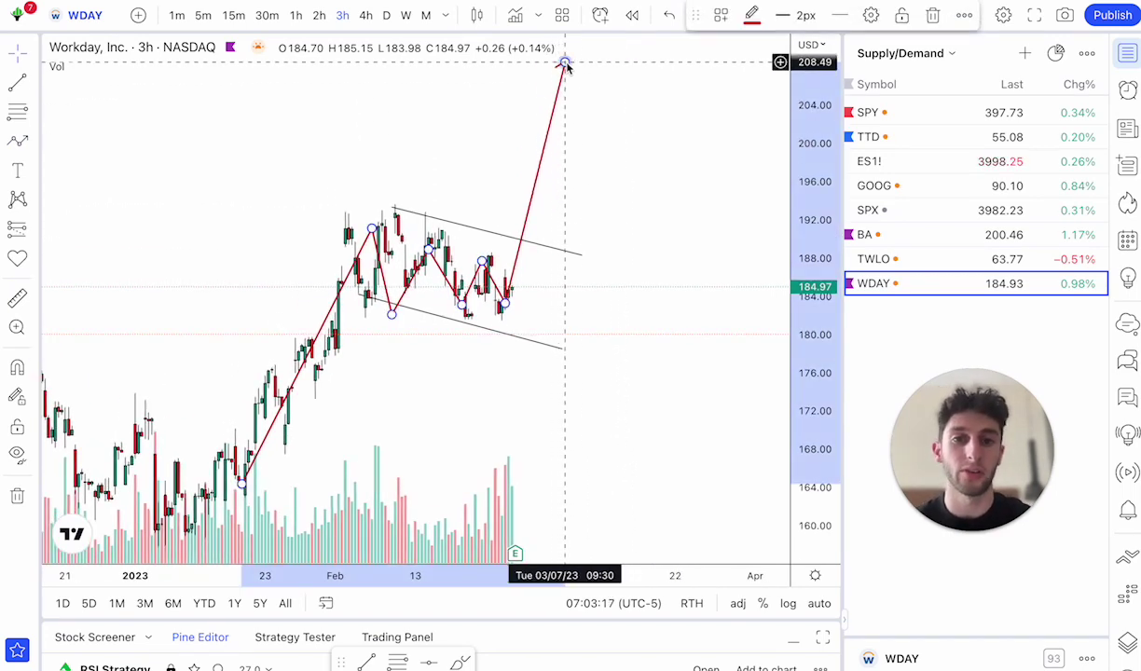
{"action": "mouse_move", "coordinate": [622, 129]}
{"action": "left_mouse_down"}
{"action": "mouse_move", "coordinate": [618, 221]}
{"action": "mouse_move", "coordinate": [526, 152]}
{"action": "mouse_move", "coordinate": [464, 130]}
{"action": "left_mouse_up"}
{"action": "key", "text": "Delete"}
Draw a path from about 163 in mid-January up to about 192, zigzagging through the channel's highs and lows to about 182.
{"action": "left_click", "coordinate": [17, 140]}
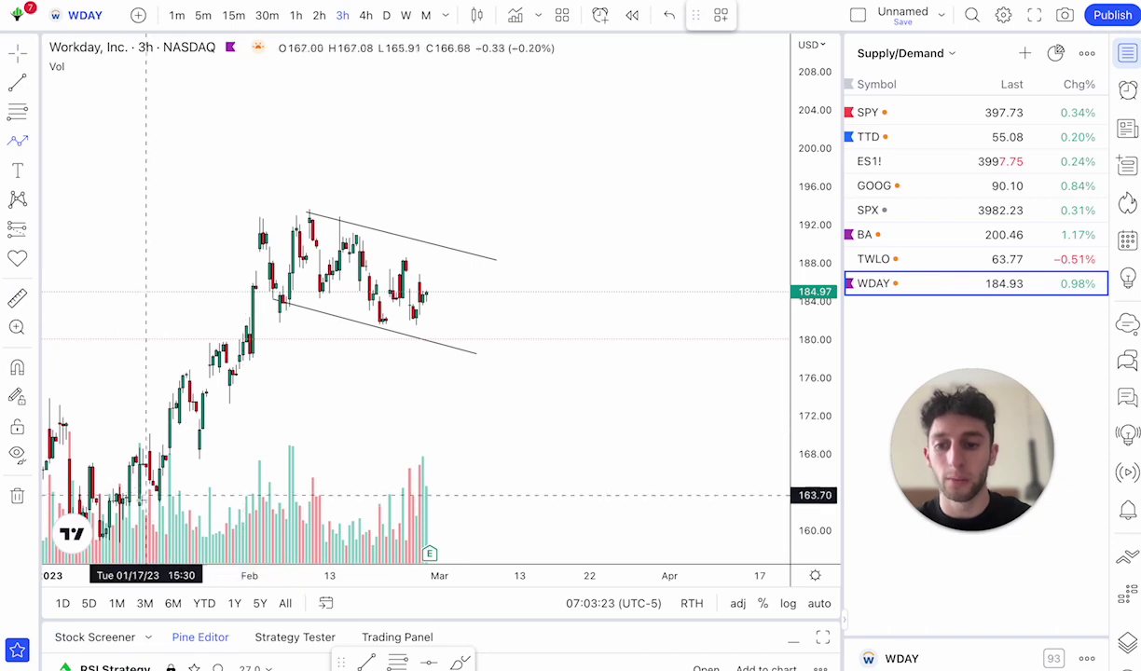
{"action": "left_click", "coordinate": [140, 500]}
{"action": "left_click", "coordinate": [286, 224]}
{"action": "left_click", "coordinate": [320, 320]}
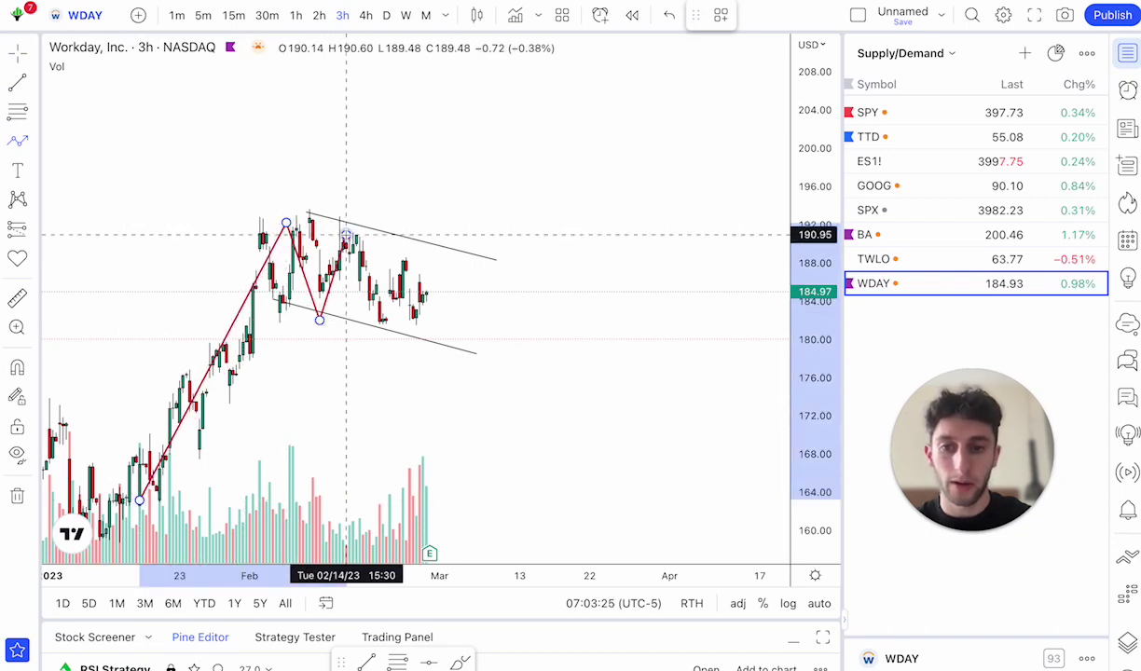
{"action": "left_click", "coordinate": [346, 234]}
{"action": "left_click", "coordinate": [378, 318]}
{"action": "left_click", "coordinate": [403, 270]}
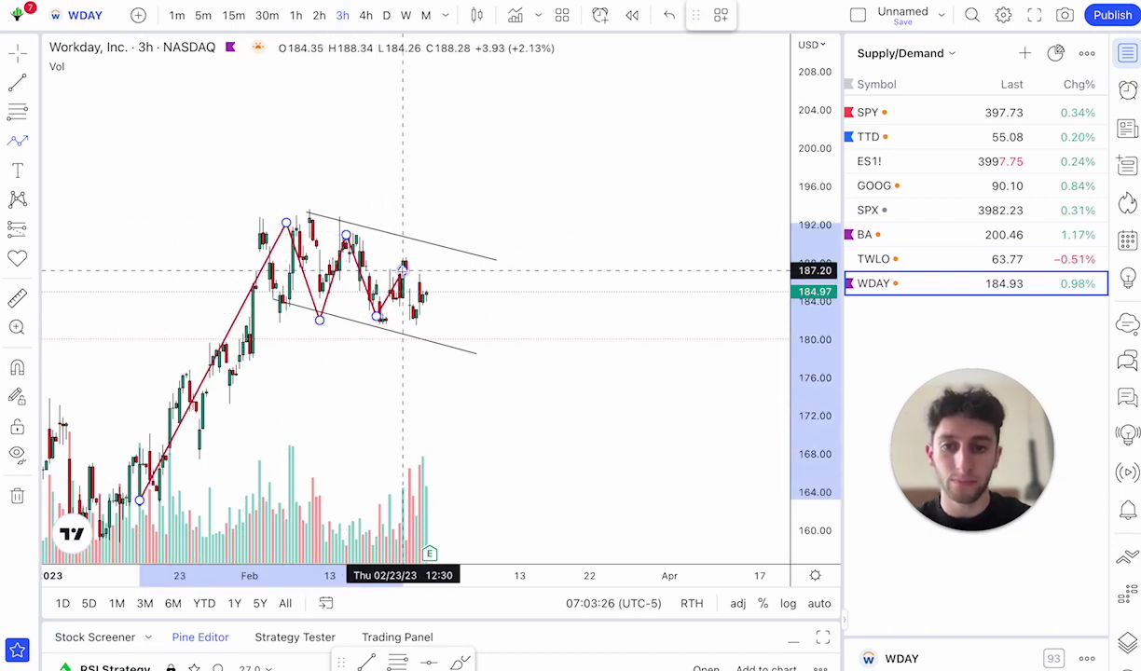
{"action": "left_click", "coordinate": [419, 320]}
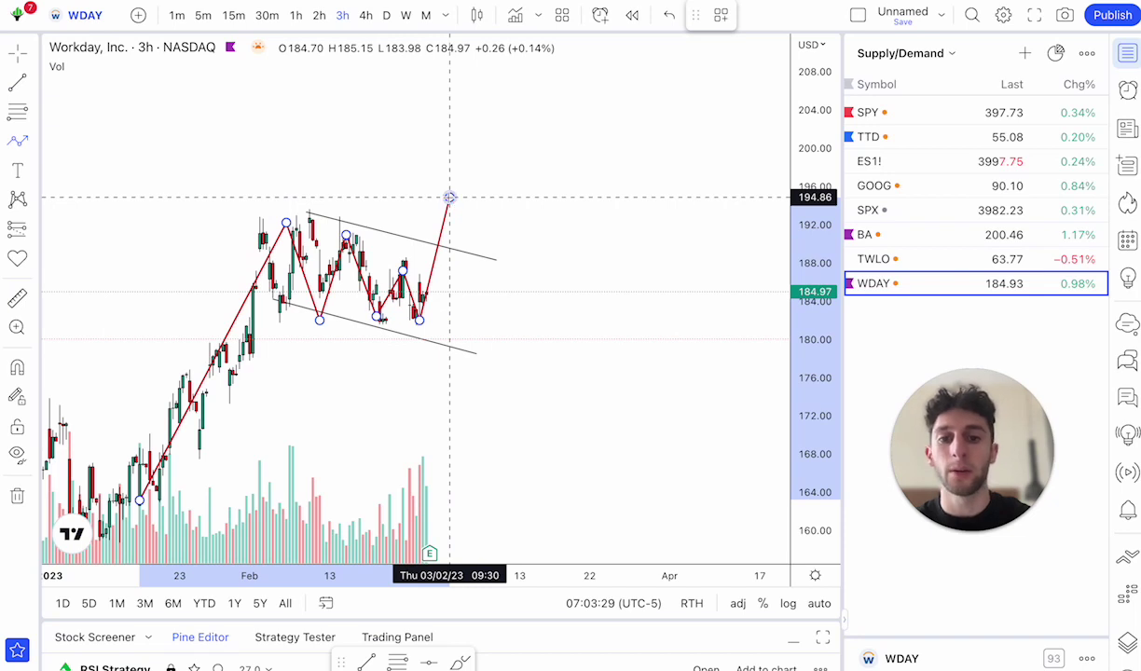
Continue the path with a breakout to about 194.9, a fall back to about 187 and an end arrow at about 167.5.
{"action": "left_click", "coordinate": [449, 197]}
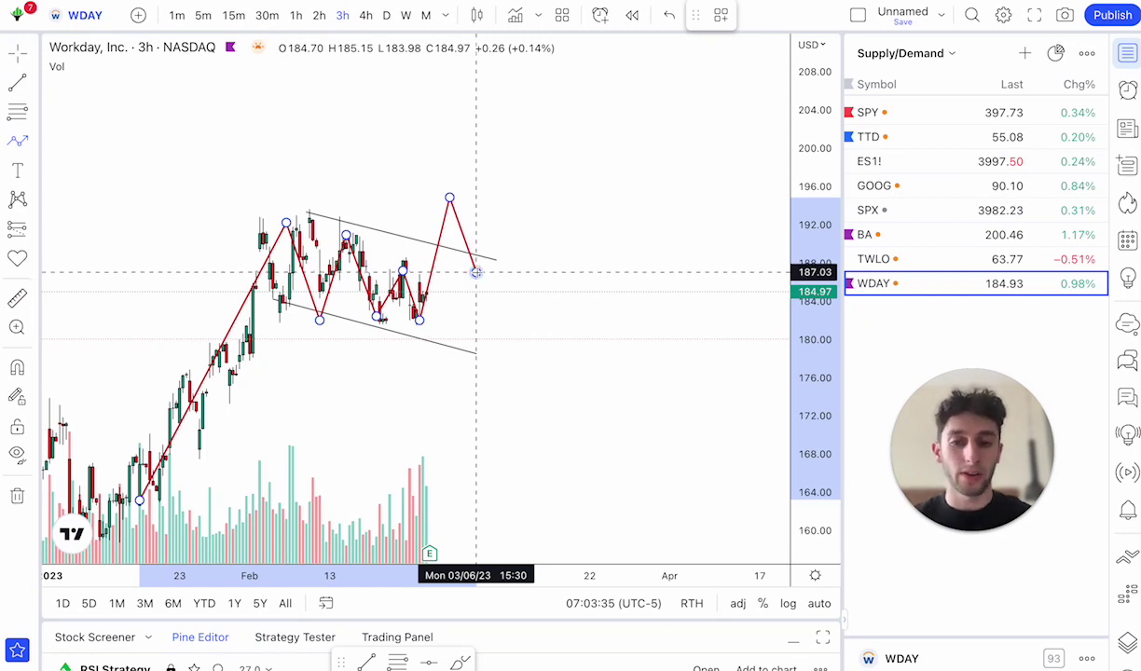
{"action": "left_click", "coordinate": [476, 273]}
{"action": "double_click", "coordinate": [519, 323]}
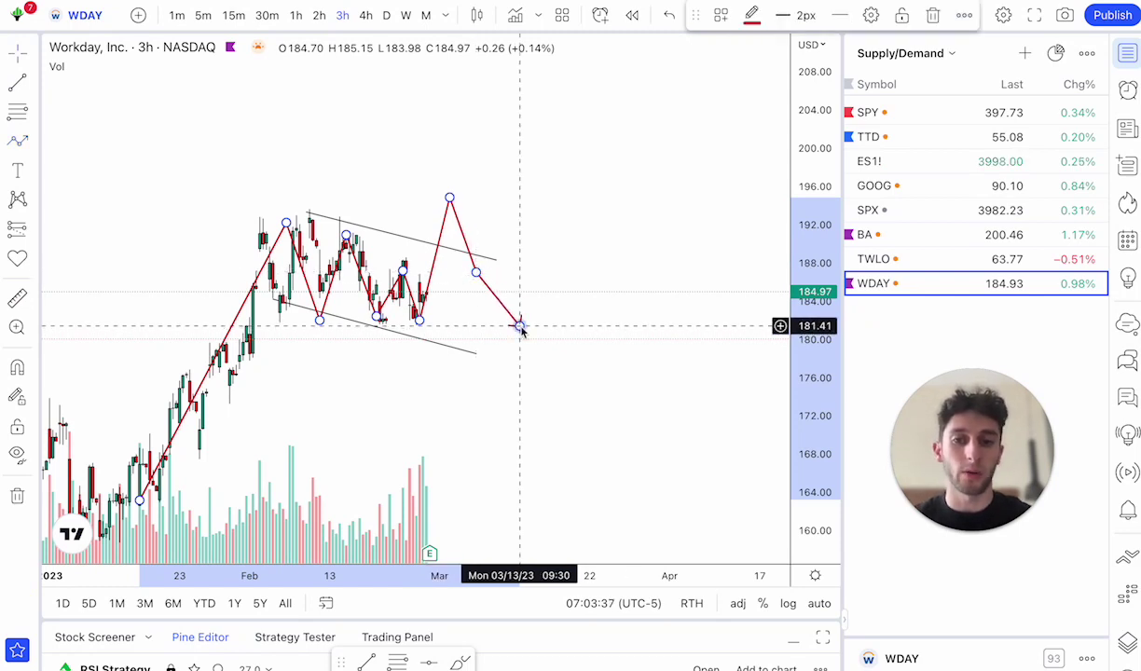
{"action": "left_click_drag", "start_coordinate": [520, 326], "coordinate": [521, 461]}
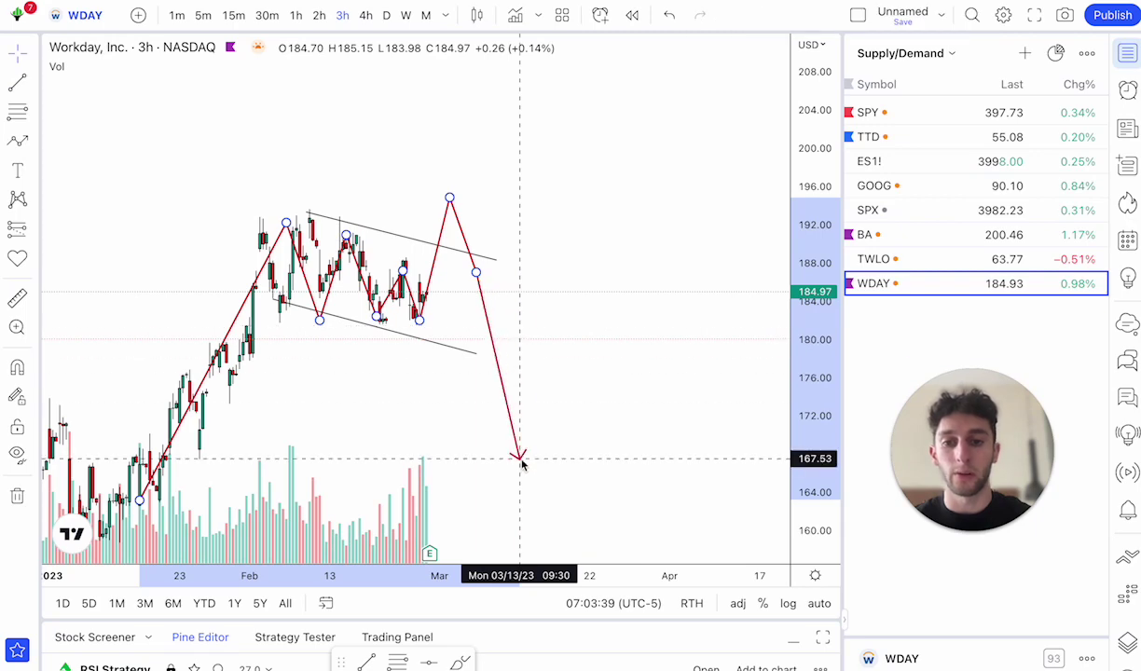
{"action": "scroll", "coordinate": [629, 350], "scroll_direction": "left", "scroll_amount": 5}
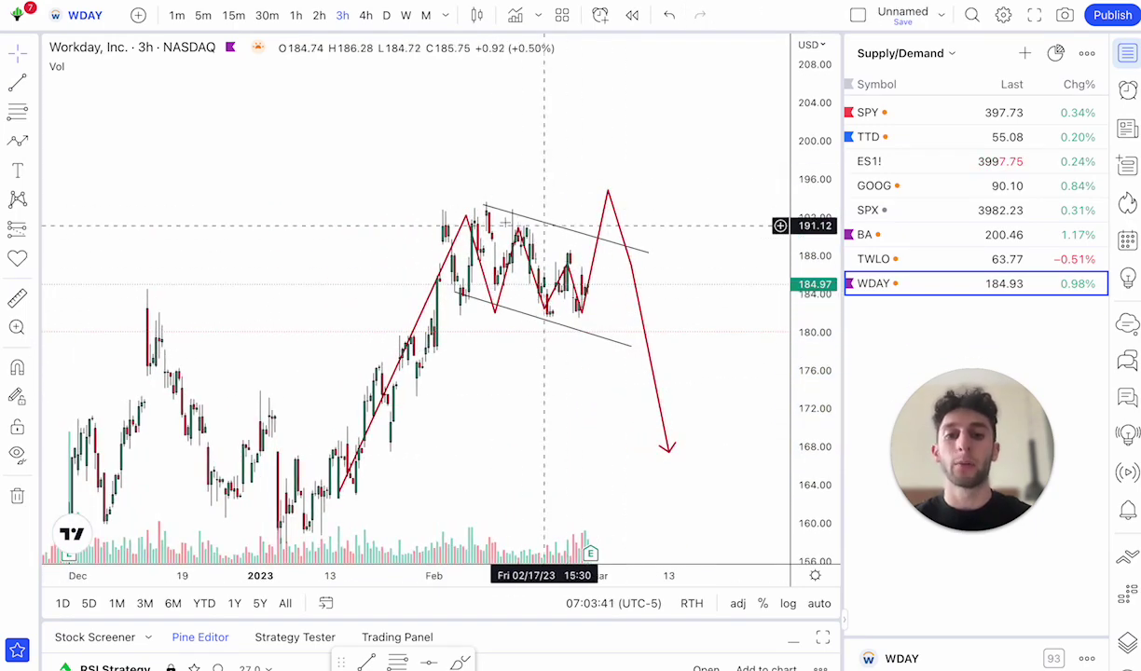
Delete the projected path and both the upper and lower channel lines from the Workday chart.
{"action": "scroll", "coordinate": [540, 280], "scroll_direction": "up", "scroll_amount": 2}
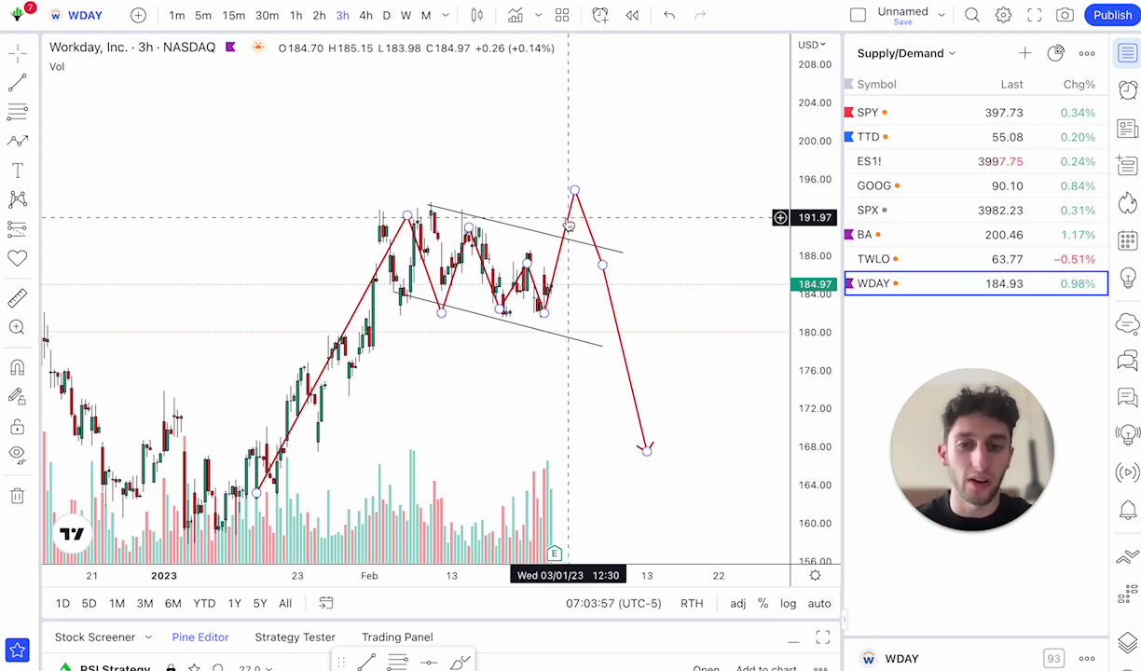
{"action": "key", "text": "Delete"}
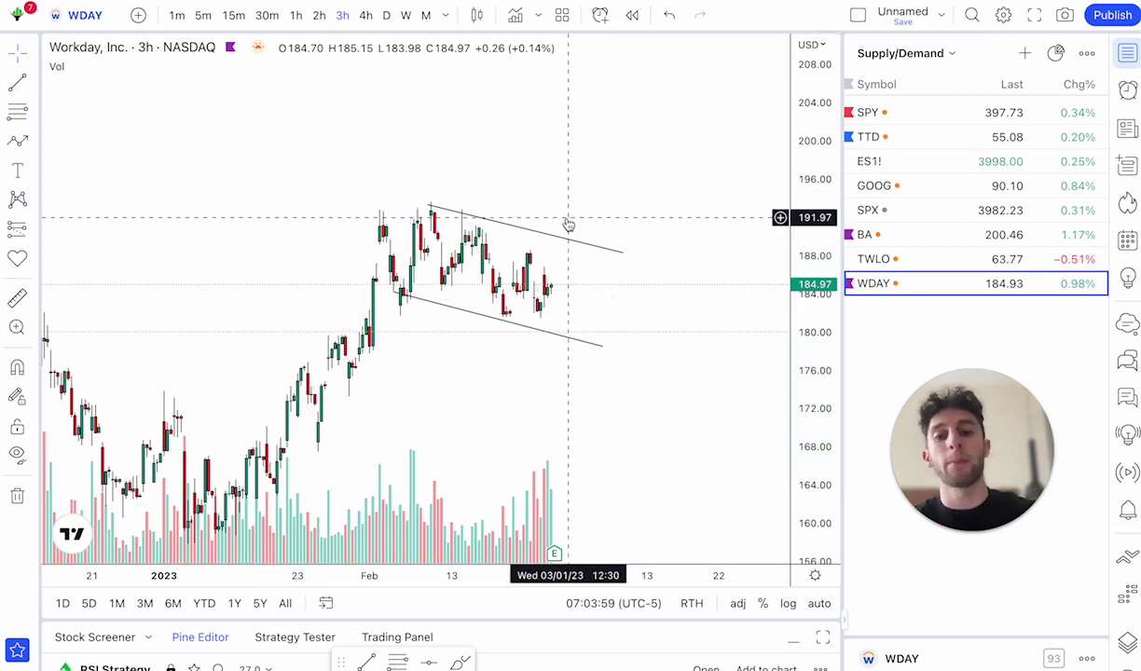
{"action": "scroll", "coordinate": [602, 240], "scroll_direction": "down", "scroll_amount": 1}
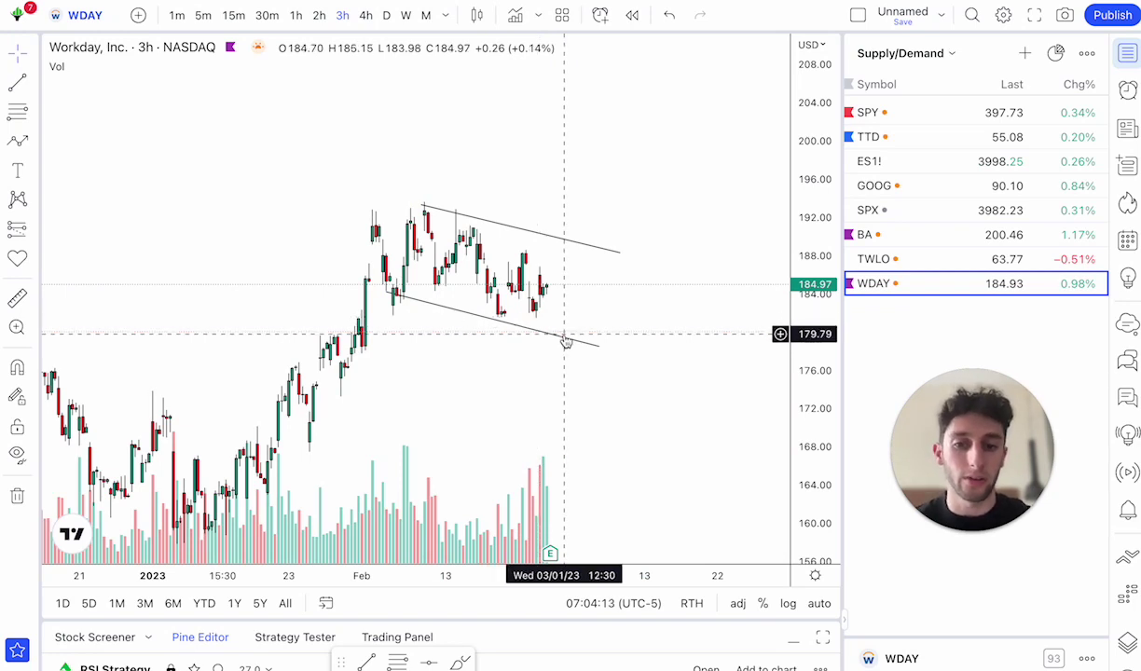
{"action": "key", "text": "Delete"}
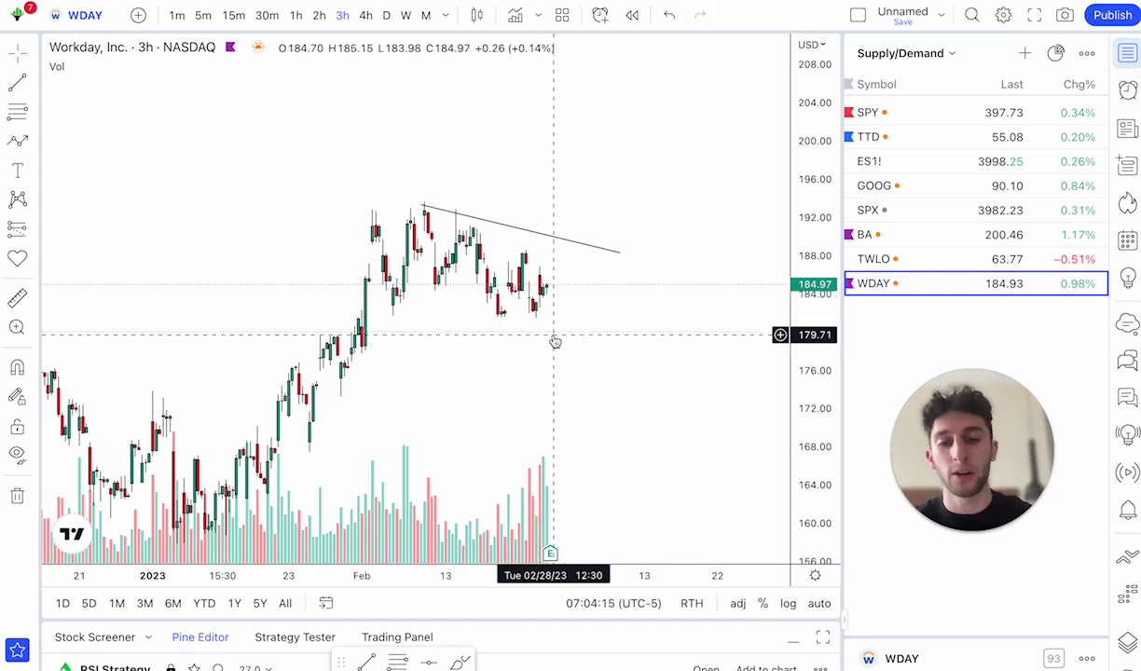
{"action": "key", "text": "Delete"}
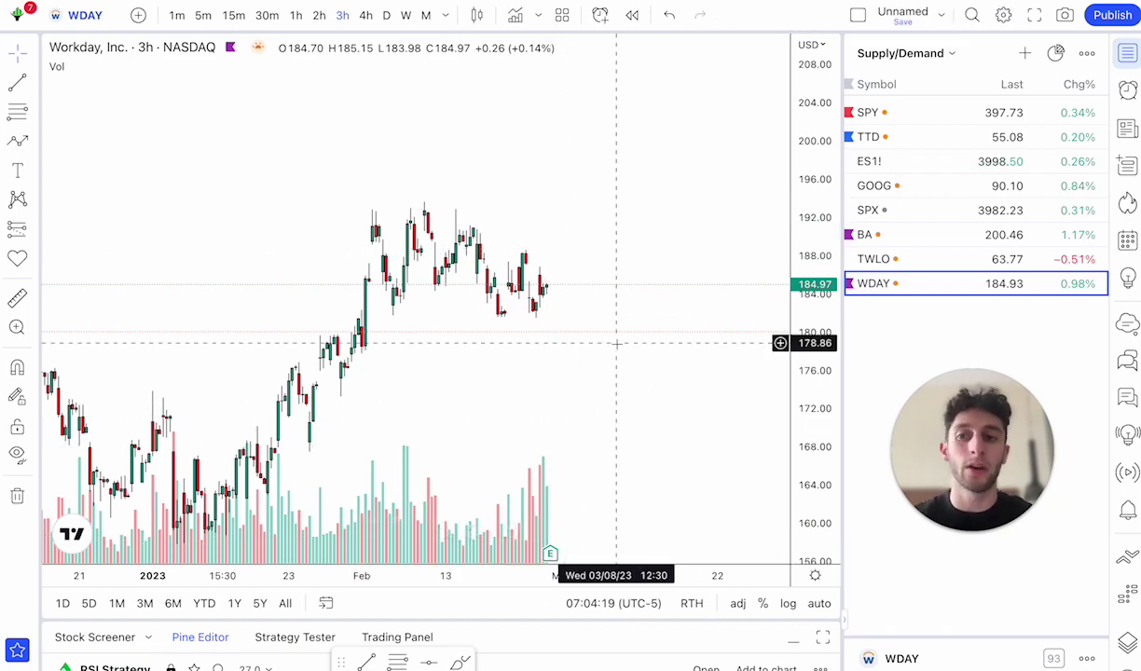
Draw a near-horizontal trend line at about 179.8 from the mid-August 2022 high to the mid-December price gap.
{"action": "scroll", "coordinate": [616, 343], "scroll_direction": "down", "scroll_amount": 5}
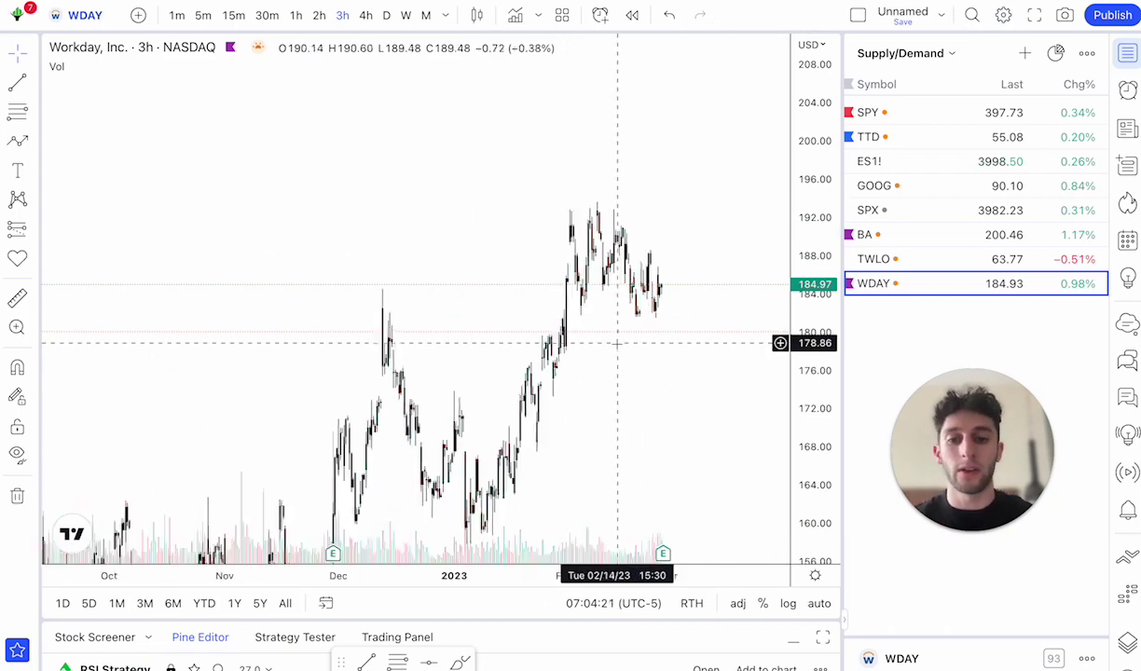
{"action": "left_click_drag", "start_coordinate": [322, 337], "coordinate": [573, 250]}
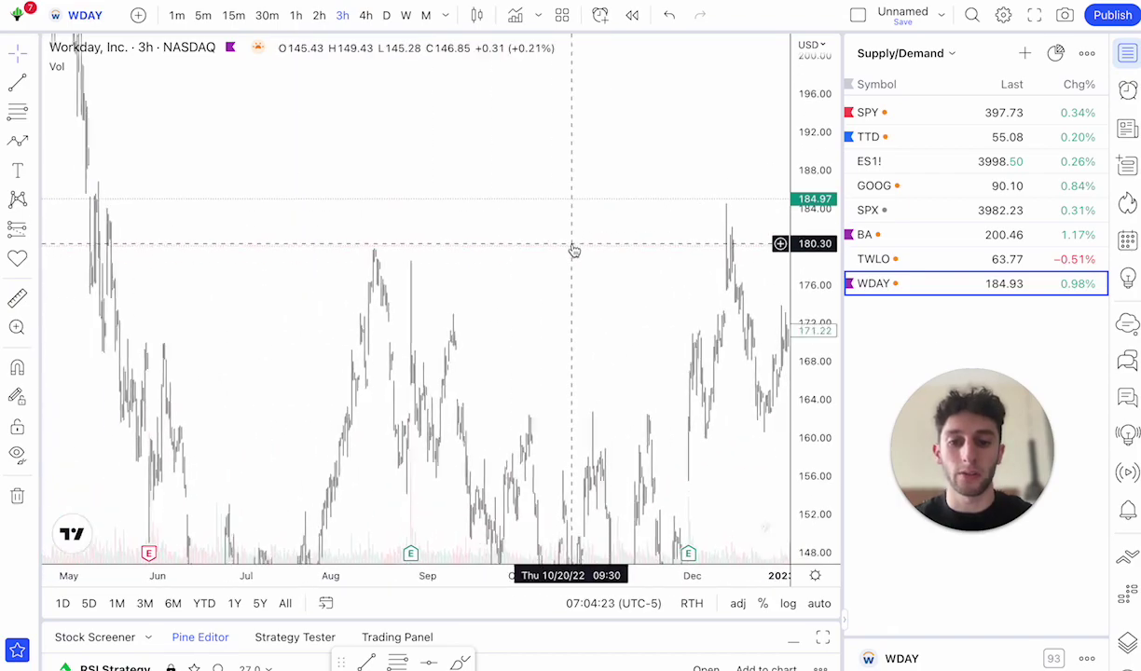
{"action": "scroll", "coordinate": [573, 250], "scroll_direction": "up", "scroll_amount": 3}
{"action": "scroll", "coordinate": [494, 247], "scroll_direction": "up", "scroll_amount": 2}
{"action": "left_click_drag", "start_coordinate": [493, 247], "coordinate": [427, 219]}
{"action": "scroll", "coordinate": [321, 191], "scroll_direction": "left", "scroll_amount": 3}
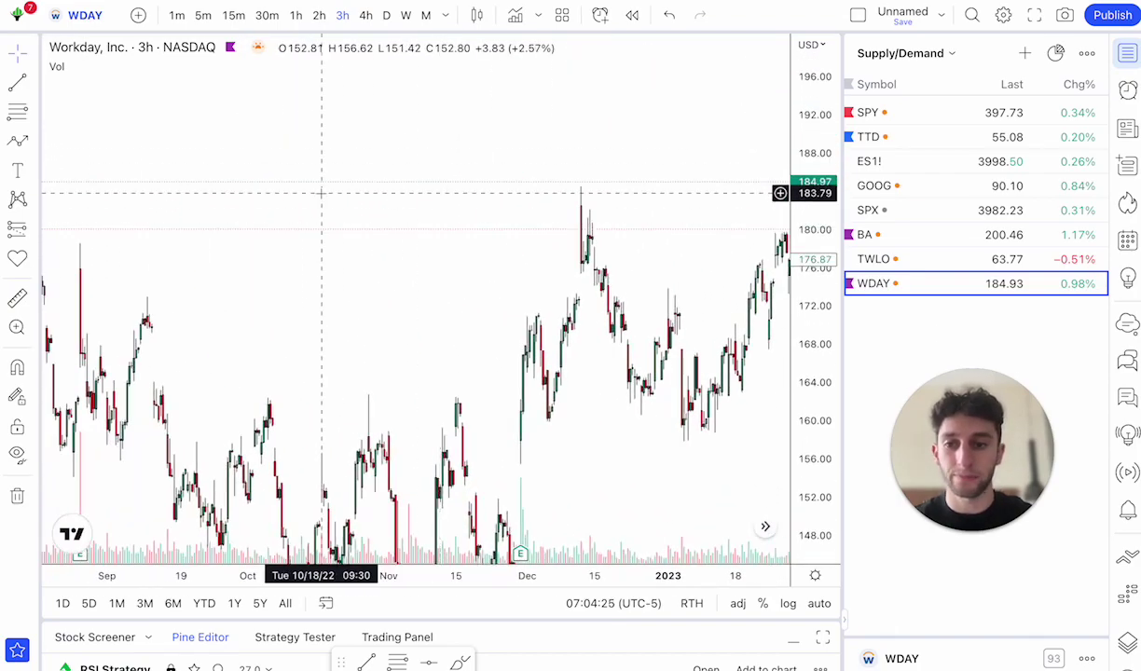
{"action": "key", "text": "alt+t"}
{"action": "scroll", "coordinate": [351, 174], "scroll_direction": "left", "scroll_amount": 2}
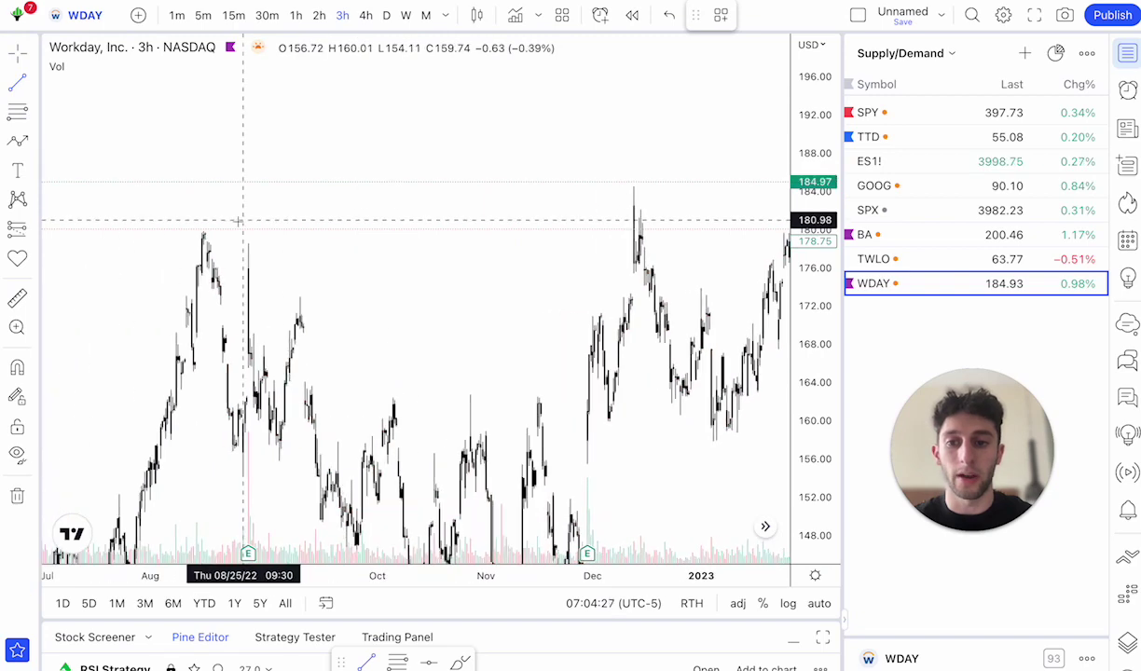
{"action": "left_click", "coordinate": [203, 231]}
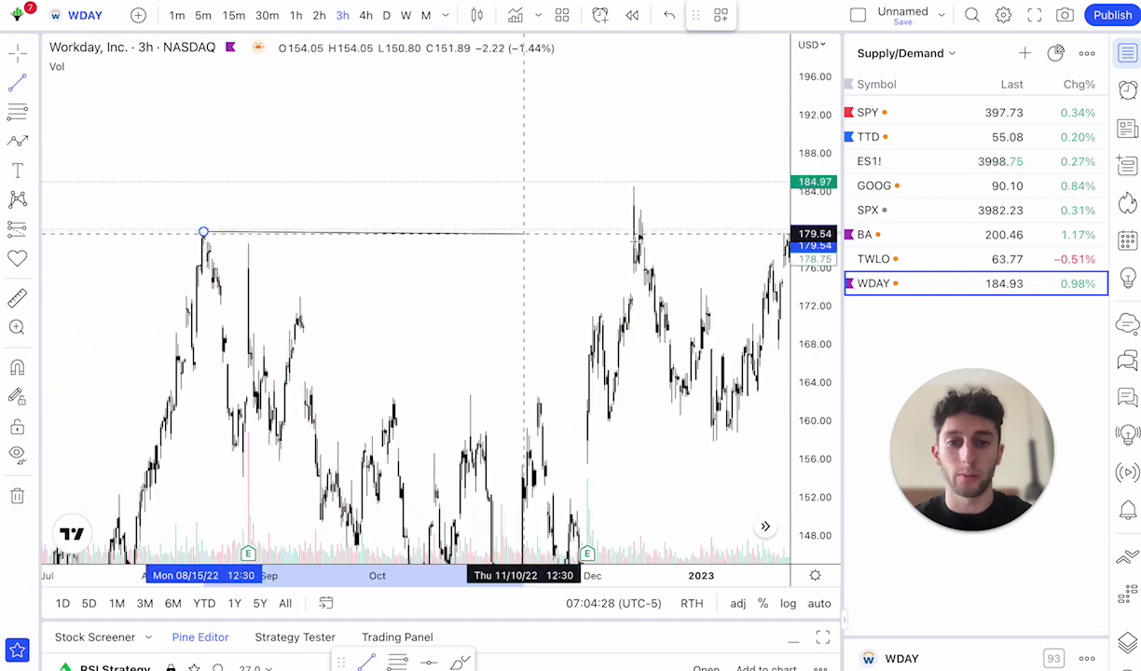
{"action": "left_click", "coordinate": [634, 231]}
Draw a small rectangle from about 173.2 down to 171.7 over the mid-December gap, just below the December peak's candles.
{"action": "scroll", "coordinate": [776, 223], "scroll_direction": "up", "scroll_amount": 5}
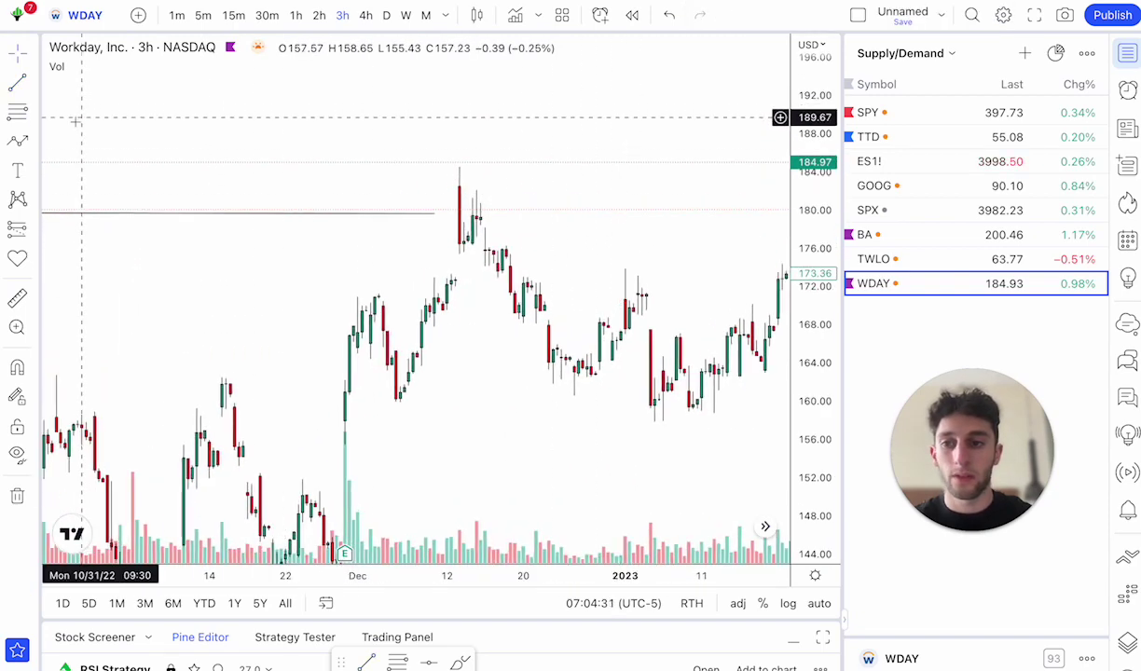
{"action": "left_click", "coordinate": [33, 140]}
{"action": "left_click", "coordinate": [89, 207]}
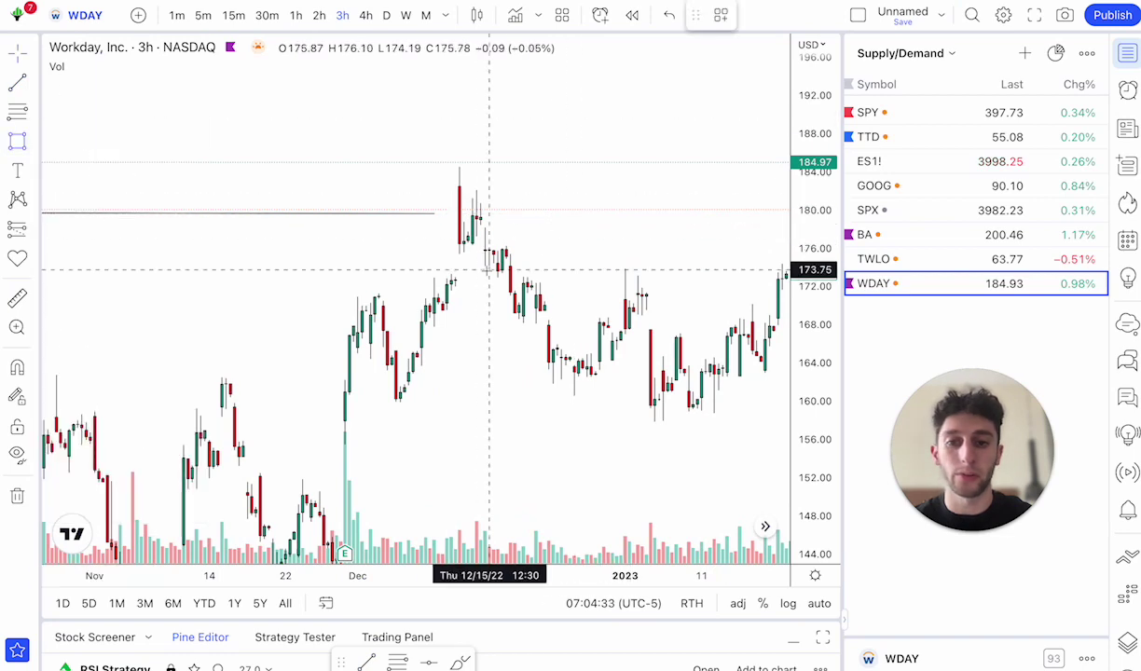
{"action": "left_click", "coordinate": [451, 275]}
{"action": "left_click", "coordinate": [507, 290]}
{"action": "left_click", "coordinate": [492, 304]}
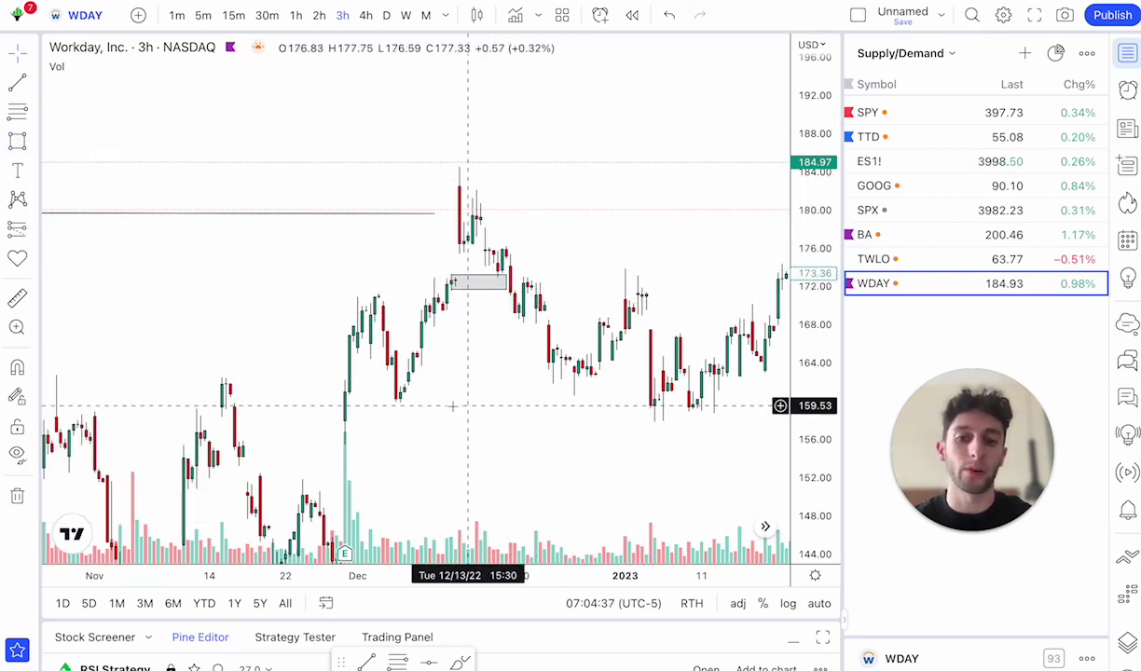
{"action": "scroll", "coordinate": [681, 408], "scroll_direction": "down", "scroll_amount": 3}
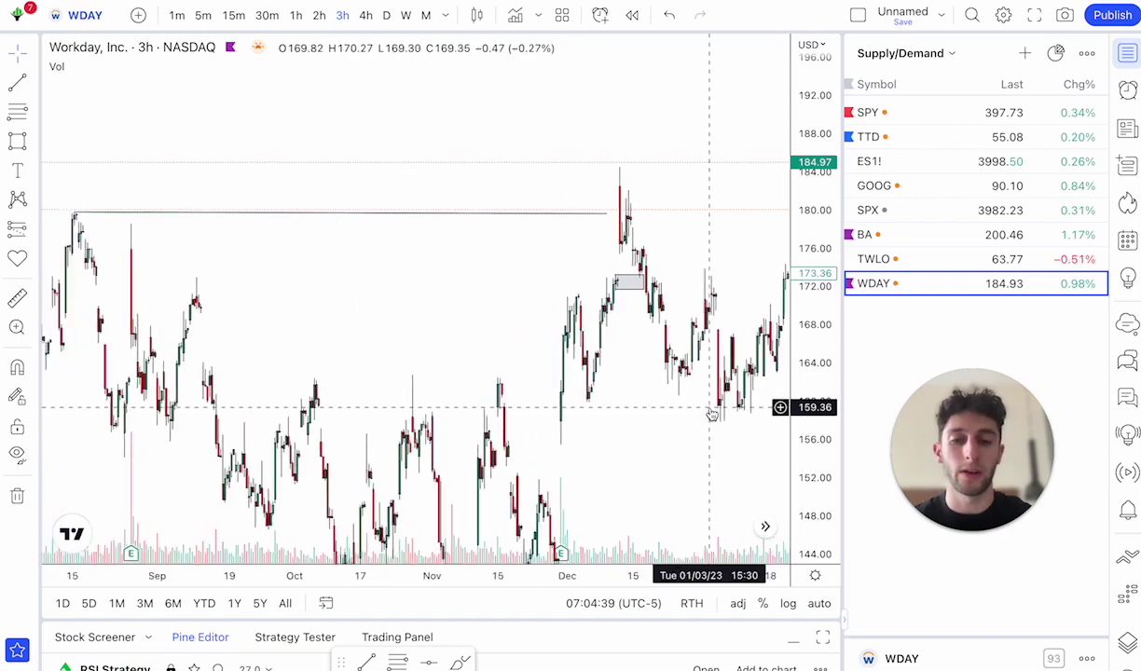
{"action": "scroll", "coordinate": [603, 408], "scroll_direction": "right", "scroll_amount": 5}
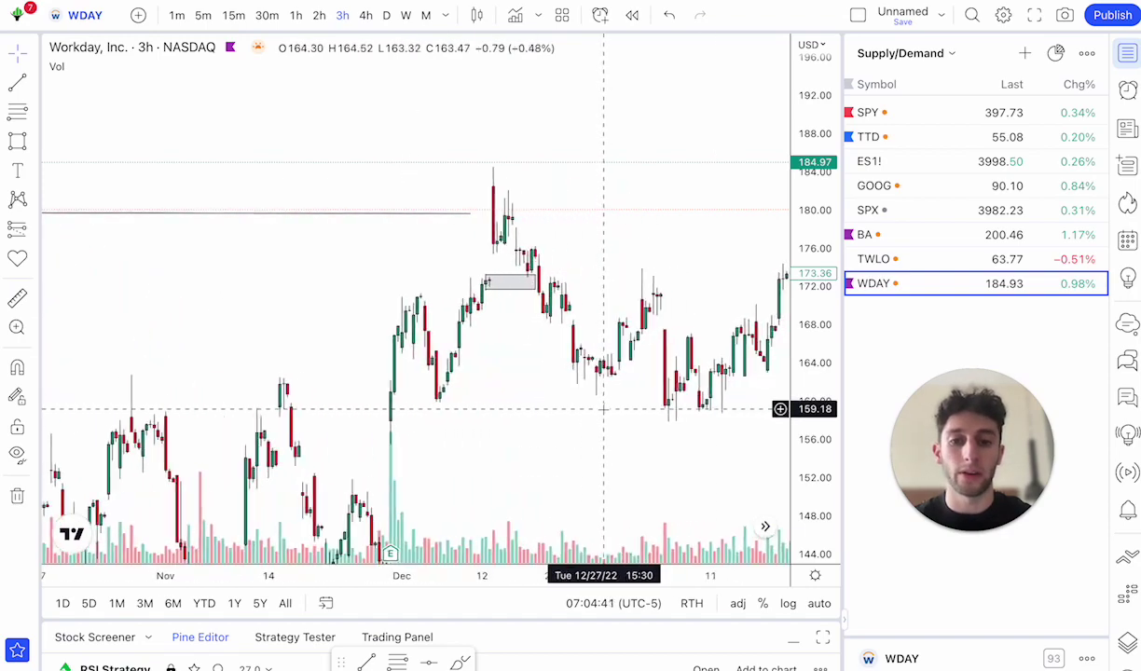